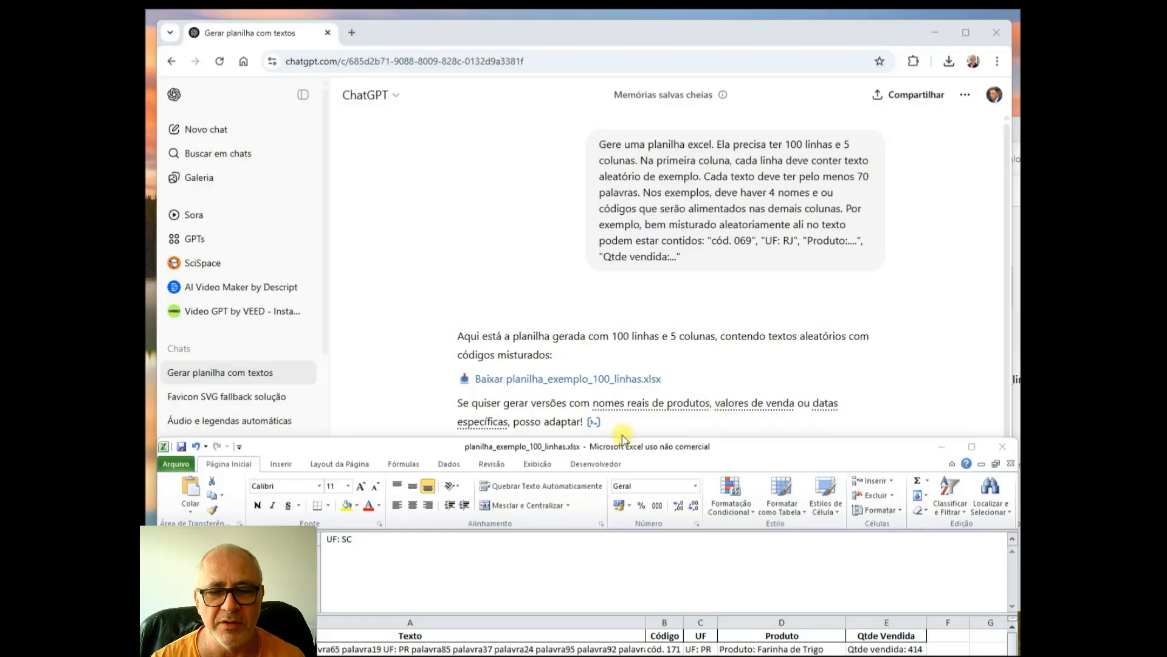
- Move the spreadsheet window up over the browser and read the full texts in cells A2 to A7
{"action": "left_click_drag", "start_coordinate": [781, 447], "coordinate": [777, 65]}
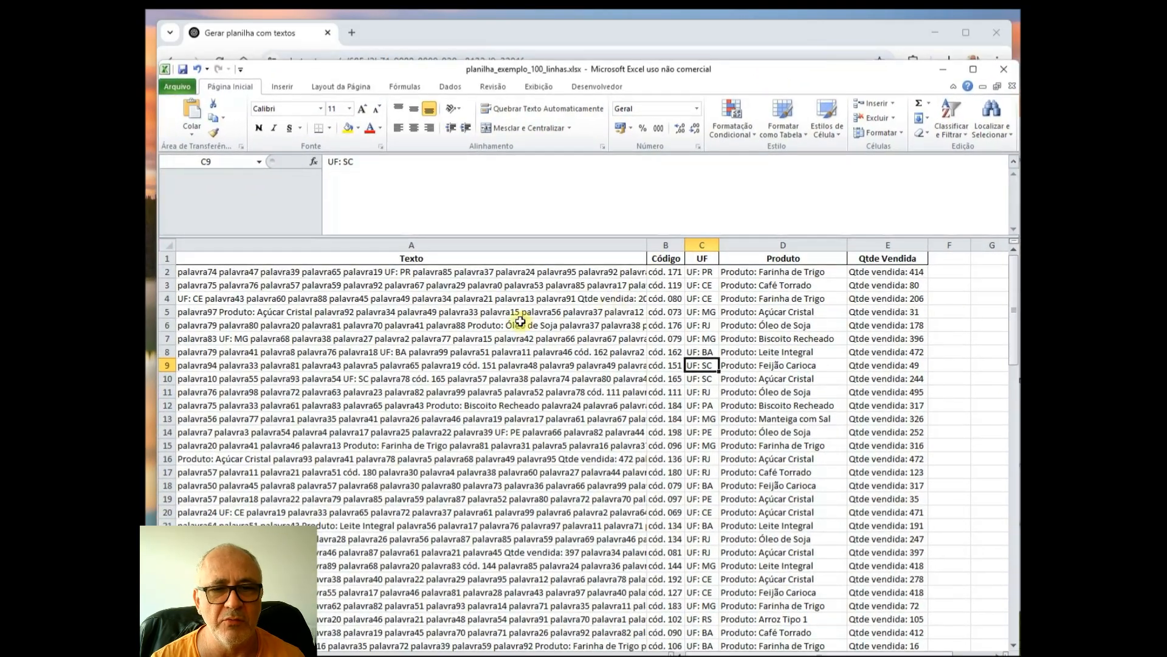
{"action": "left_click", "coordinate": [447, 275]}
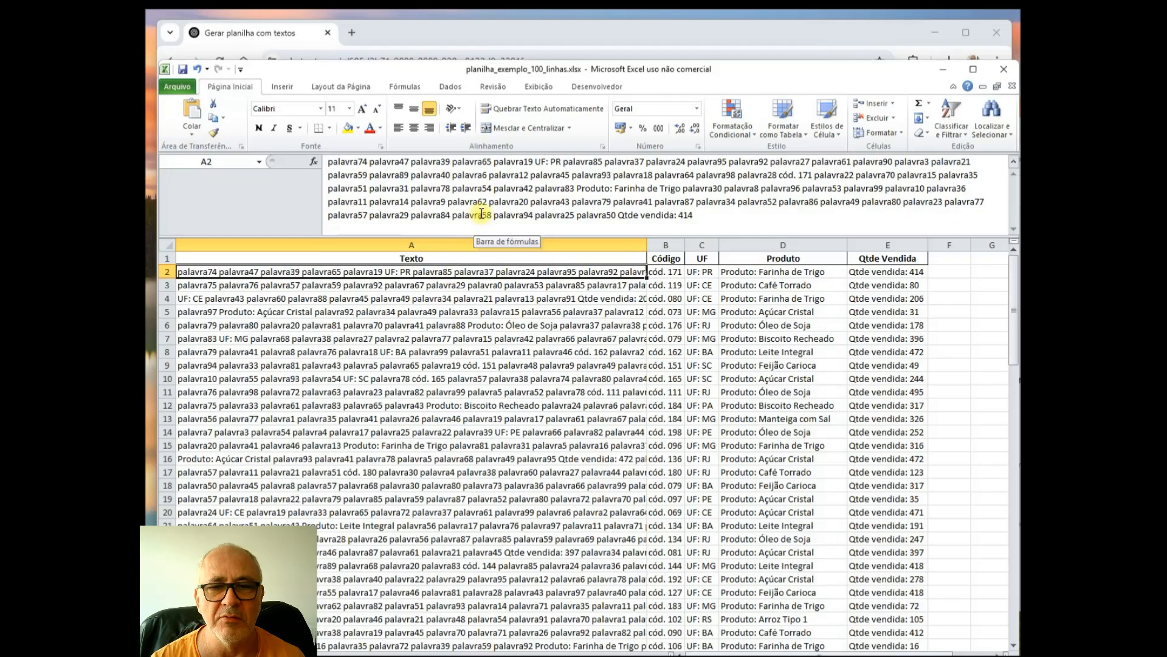
{"action": "left_click", "coordinate": [471, 285]}
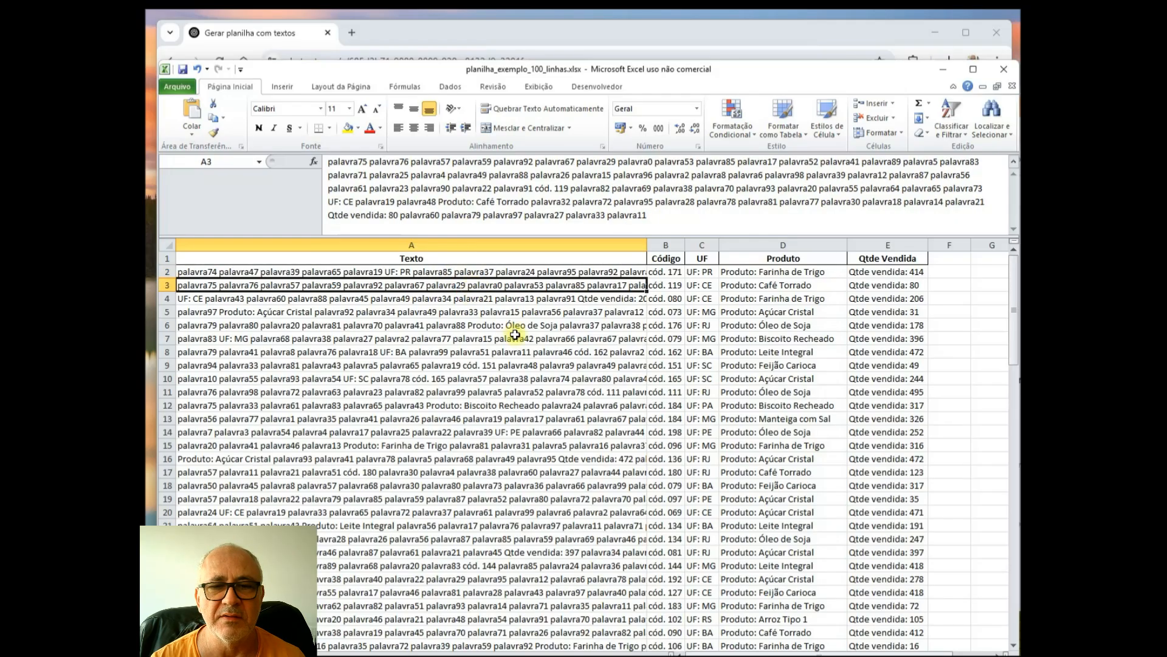
{"action": "key", "text": "Down"}
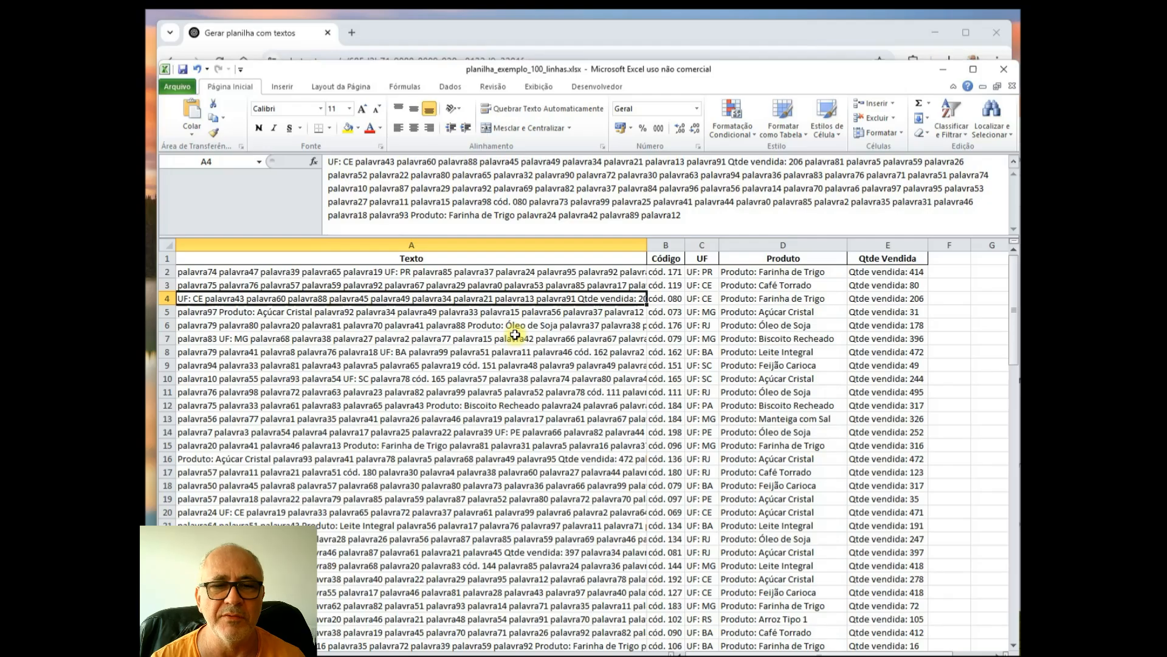
{"action": "key", "text": "Down"}
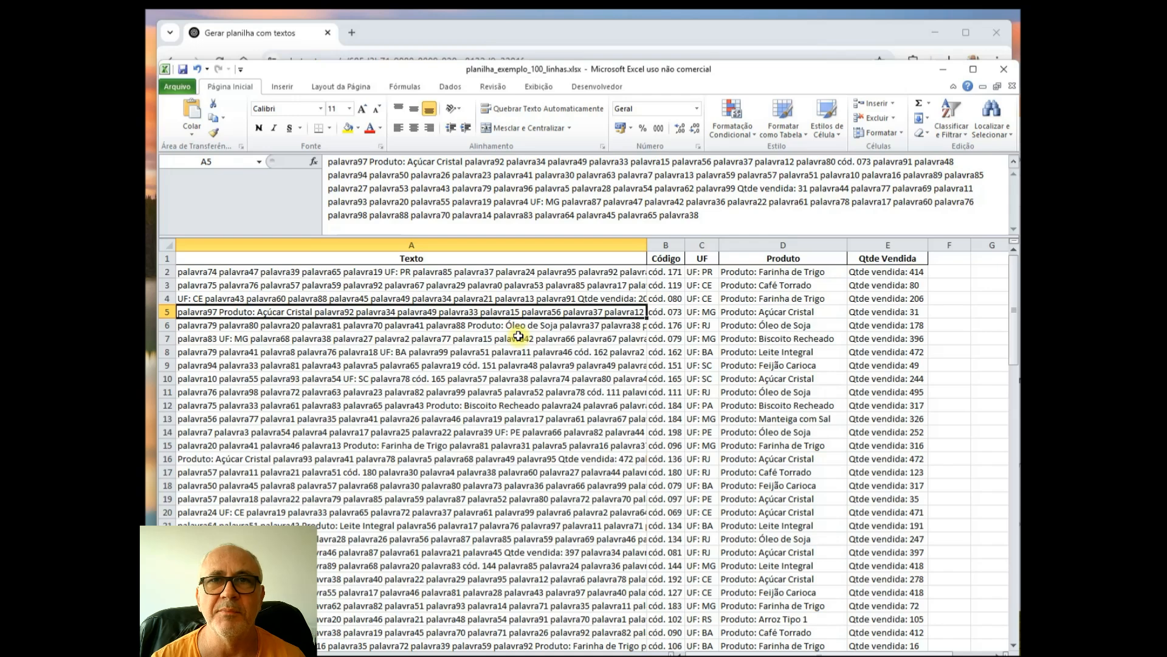
{"action": "key", "text": "Down"}
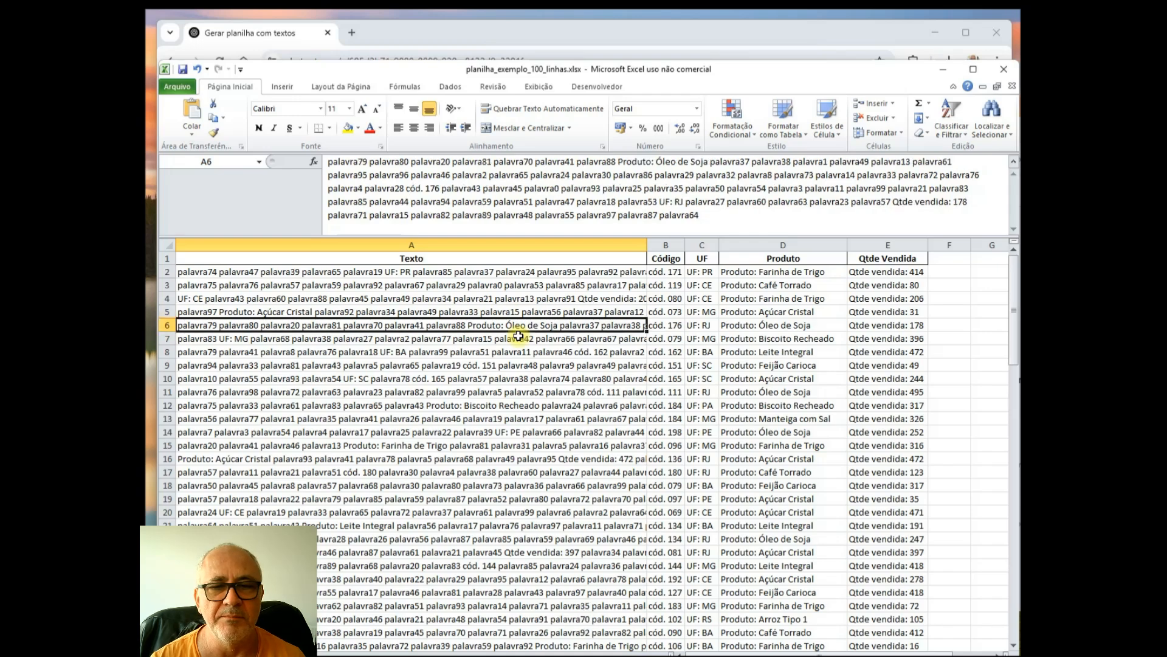
{"action": "key", "text": "Down"}
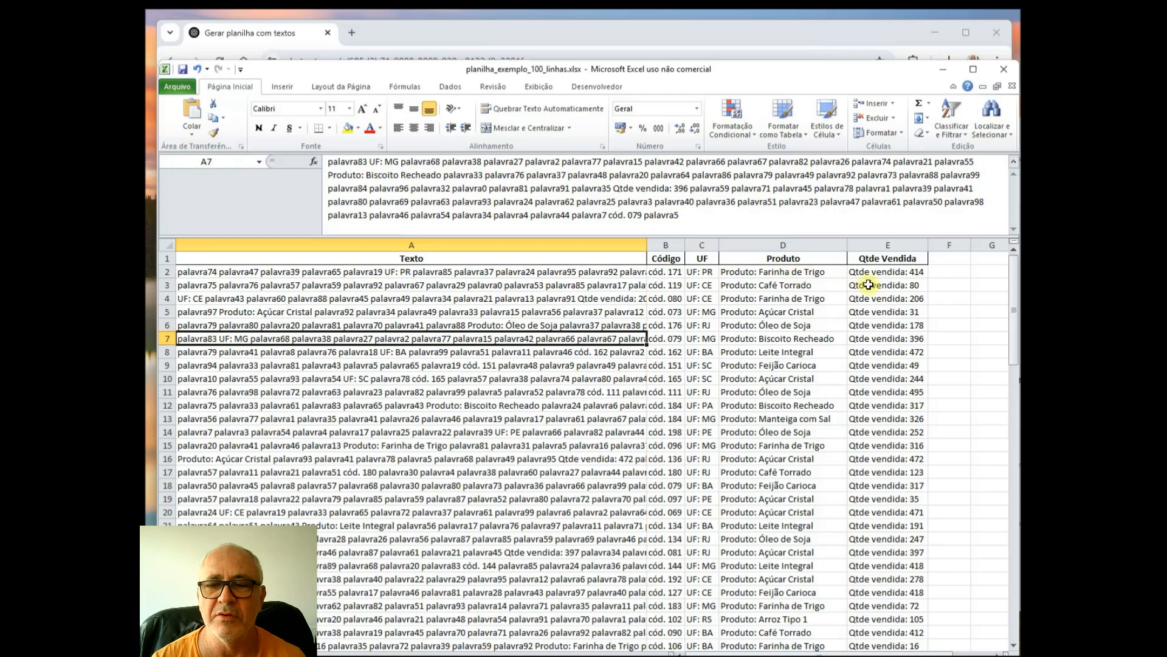
- Clear the contents of the Código, UF, Produto and Qtde Vendida columns, cells B2 to E101, keeping the headers
{"action": "left_click", "coordinate": [662, 274]}
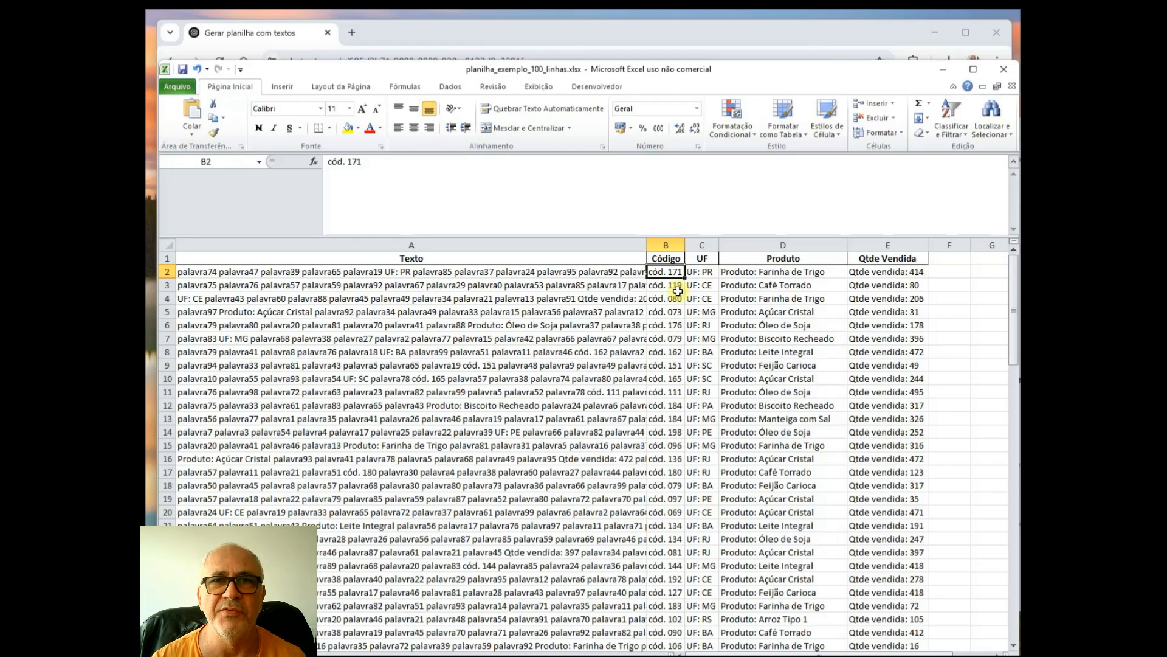
{"action": "key", "text": "shift+Right"}
{"action": "key", "text": "shift+Right"}
{"action": "key", "text": "shift+Right"}
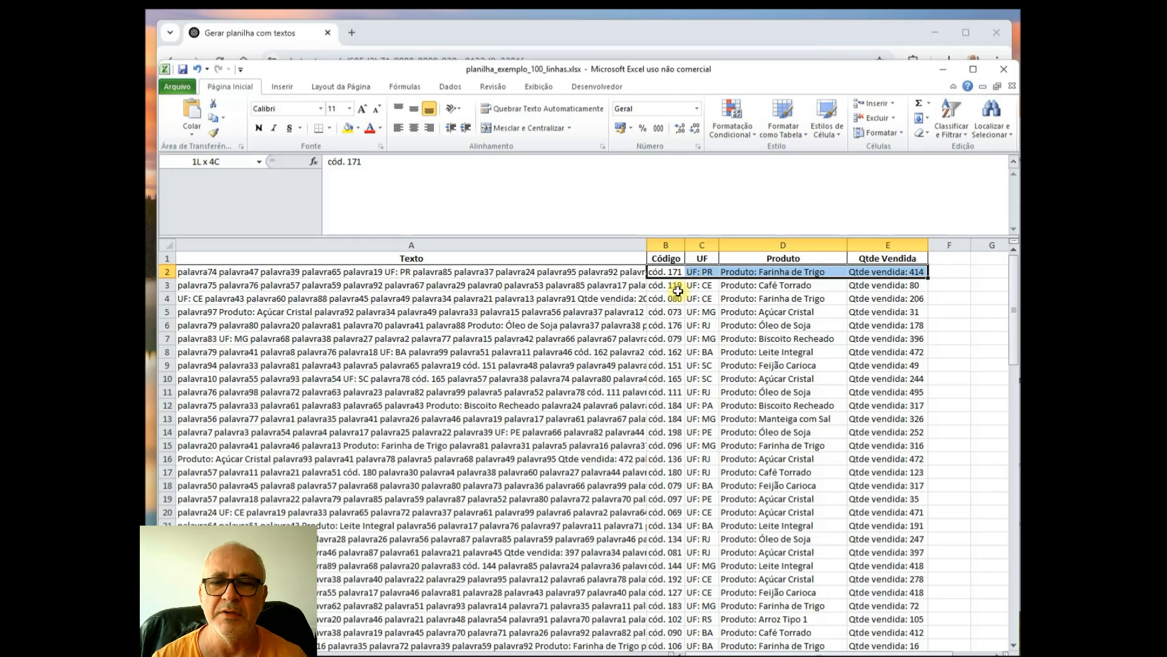
{"action": "key", "text": "shift+Down"}
{"action": "key", "text": "shift+Down"}
{"action": "key", "text": "shift+Down"}
{"action": "key", "text": "shift+Down"}
{"action": "key", "text": "shift+Down"}
{"action": "key", "text": "shift+Down"}
{"action": "key", "text": "shift+Down"}
{"action": "key", "text": "shift+Down"}
{"action": "key", "text": "shift+Down"}
{"action": "key", "text": "shift+Down"}
{"action": "key", "text": "shift+Down"}
{"action": "key", "text": "shift+Down"}
{"action": "key", "text": "shift+Down"}
{"action": "key", "text": "shift+Down"}
{"action": "key", "text": "shift+Down"}
{"action": "key", "text": "shift+Down"}
{"action": "key", "text": "shift+Down"}
{"action": "key", "text": "shift+Down"}
{"action": "key", "text": "shift+Down"}
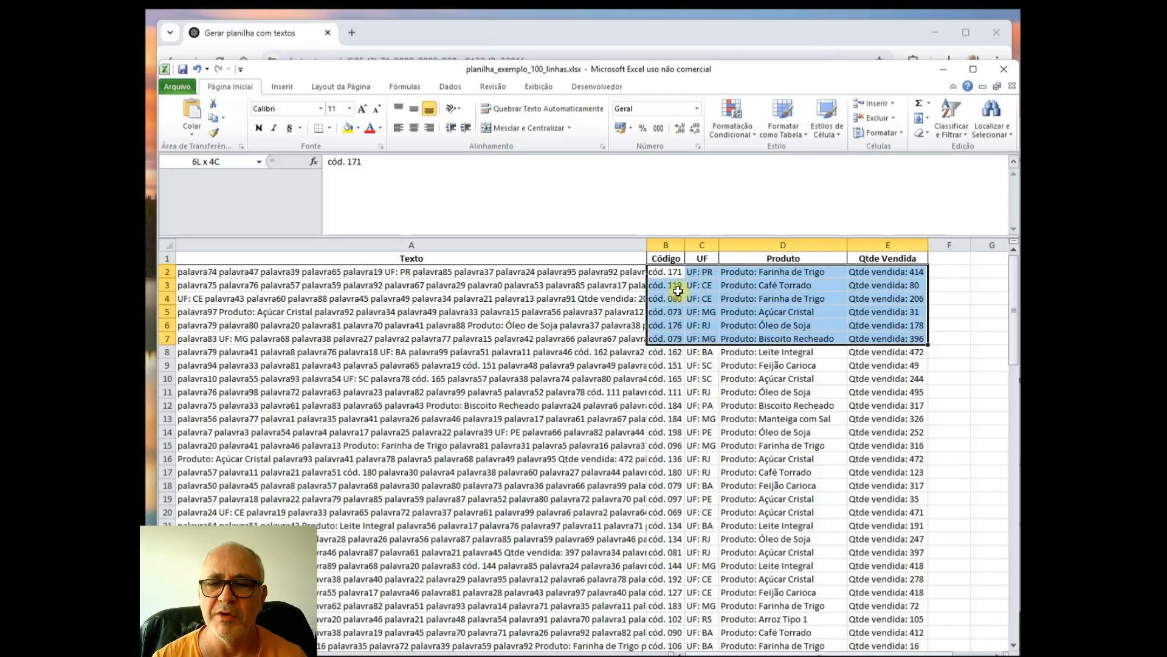
{"action": "key", "text": "shift+Down"}
{"action": "key", "text": "shift+Down"}
{"action": "key", "text": "shift+Down"}
{"action": "key", "text": "shift+Down"}
{"action": "key", "text": "shift+Down"}
{"action": "key", "text": "shift+Down"}
{"action": "key", "text": "shift+Down"}
{"action": "key", "text": "shift+Down"}
{"action": "key", "text": "shift+Down"}
{"action": "key", "text": "shift+Down"}
{"action": "key", "text": "shift+Down"}
{"action": "key", "text": "shift+Down"}
{"action": "key", "text": "shift+Down"}
{"action": "key", "text": "shift+Down"}
{"action": "key", "text": "shift+Down"}
{"action": "key", "text": "shift+Down"}
{"action": "key", "text": "shift+Down"}
{"action": "key", "text": "shift+Down"}
{"action": "key", "text": "shift+Down"}
{"action": "key", "text": "shift+Down"}
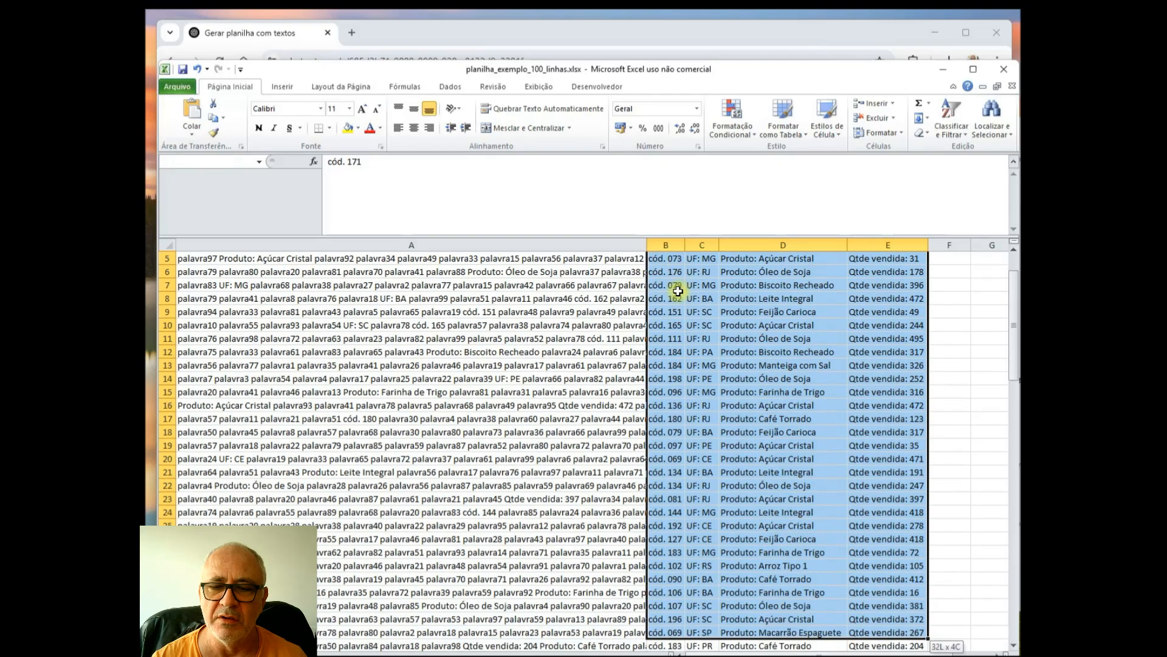
{"action": "key", "text": "shift+Down"}
{"action": "key", "text": "shift+Down"}
{"action": "key", "text": "shift+Down"}
{"action": "key", "text": "shift+Down"}
{"action": "key", "text": "shift+Down"}
{"action": "key", "text": "shift+Down"}
{"action": "key", "text": "shift+Down"}
{"action": "key", "text": "shift+Down"}
{"action": "key", "text": "shift+Down"}
{"action": "key", "text": "shift+Down"}
{"action": "key", "text": "shift+Down"}
{"action": "key", "text": "shift+Down"}
{"action": "key", "text": "shift+Down"}
{"action": "key", "text": "shift+Down"}
{"action": "key", "text": "shift+Down"}
{"action": "key", "text": "shift+Down"}
{"action": "key", "text": "shift+Down"}
{"action": "key", "text": "shift+Down"}
{"action": "key", "text": "shift+Down"}
{"action": "key", "text": "shift+Down"}
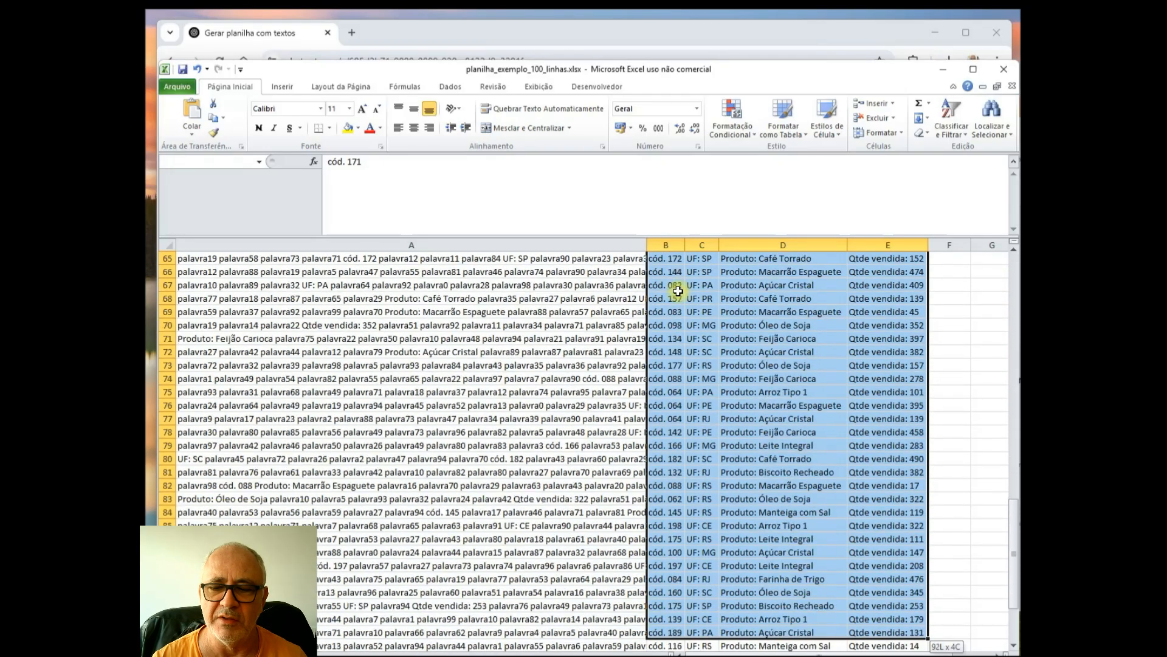
{"action": "key", "text": "shift+Up"}
{"action": "key", "text": "shift+Up"}
{"action": "key", "text": "shift+Up"}
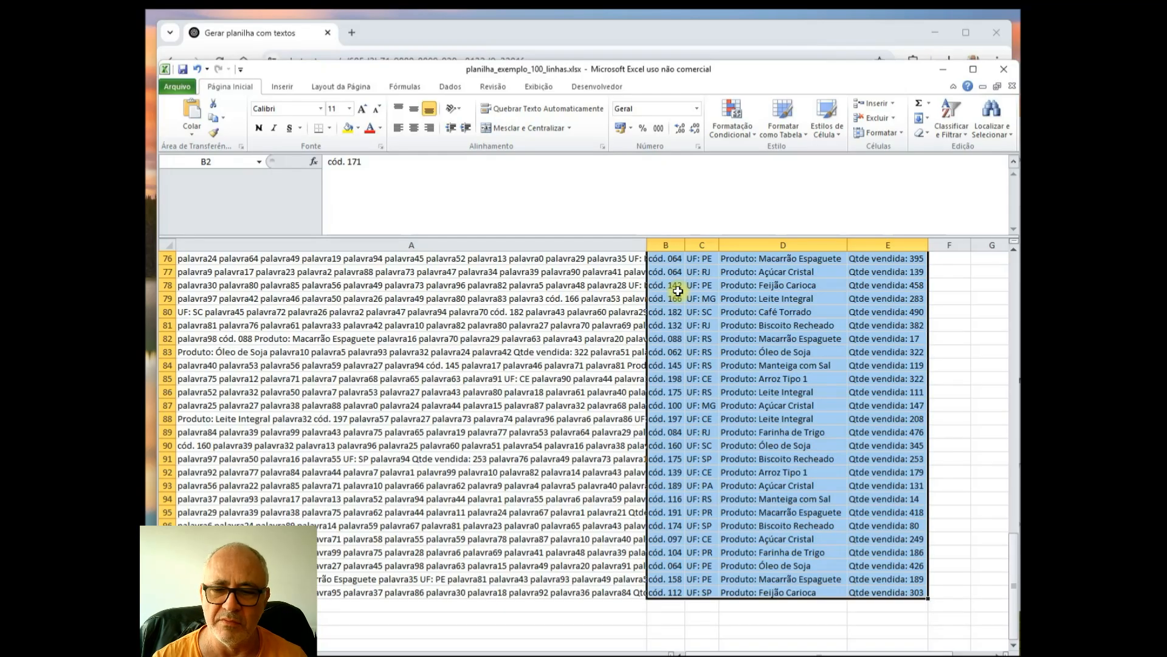
{"action": "key", "text": "Delete"}
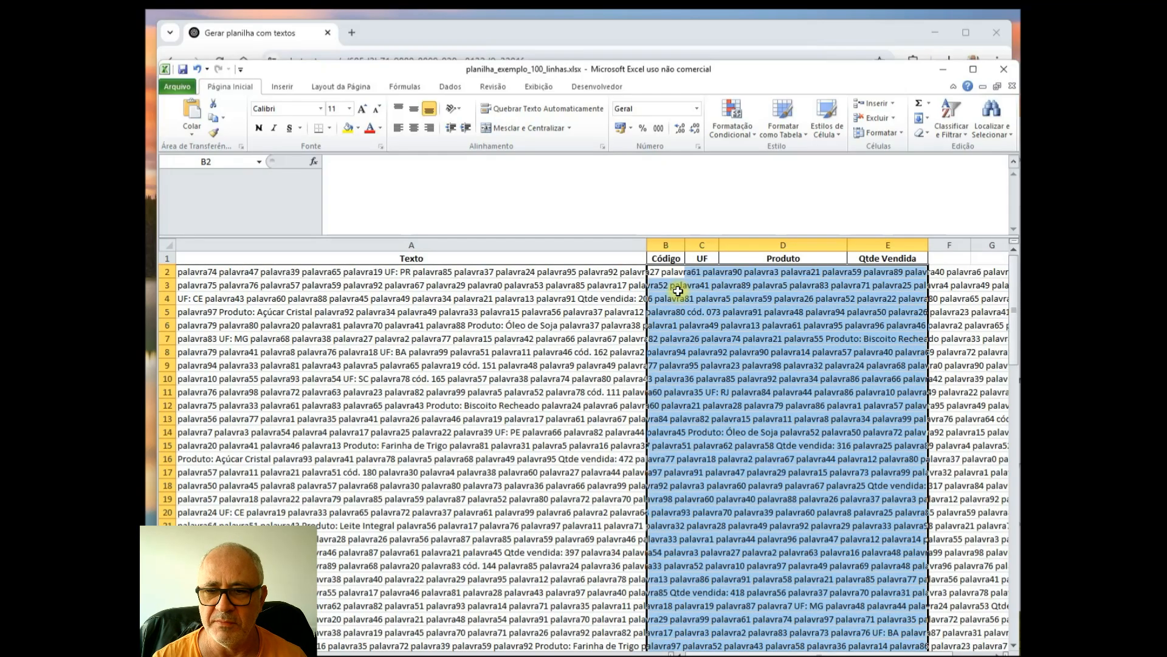
- Wrap the text in column A and insert a narrow empty column between Texto and Código
{"action": "key", "text": "Left"}
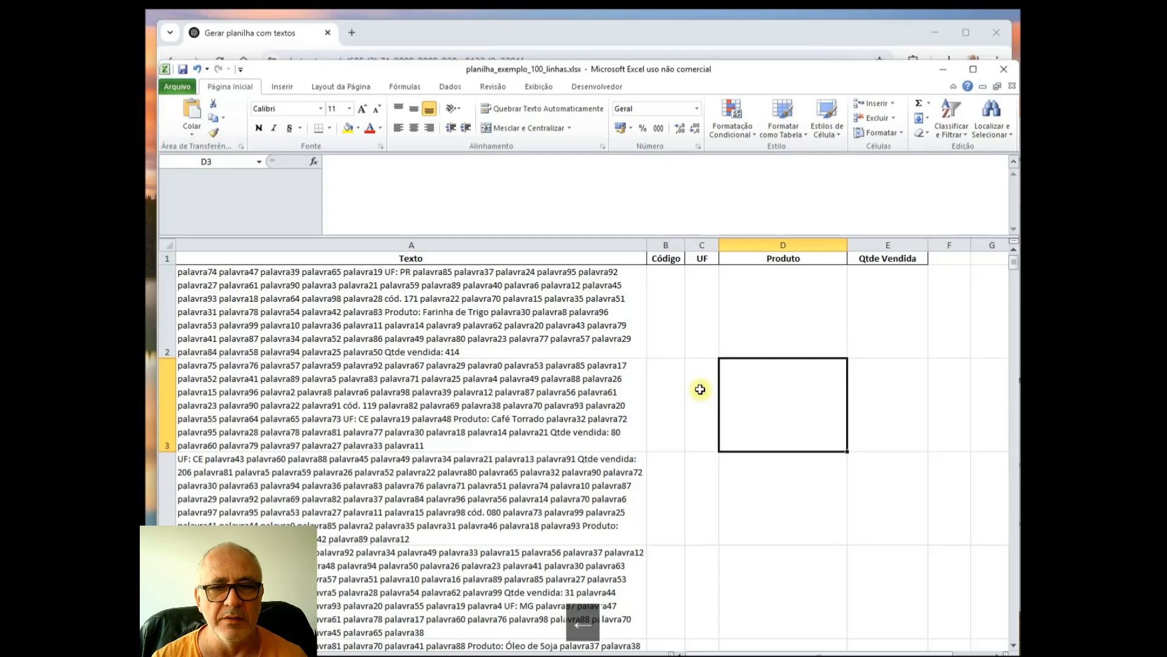
{"action": "key", "text": "Left"}
{"action": "key", "text": "Up"}
{"action": "key", "text": "Left"}
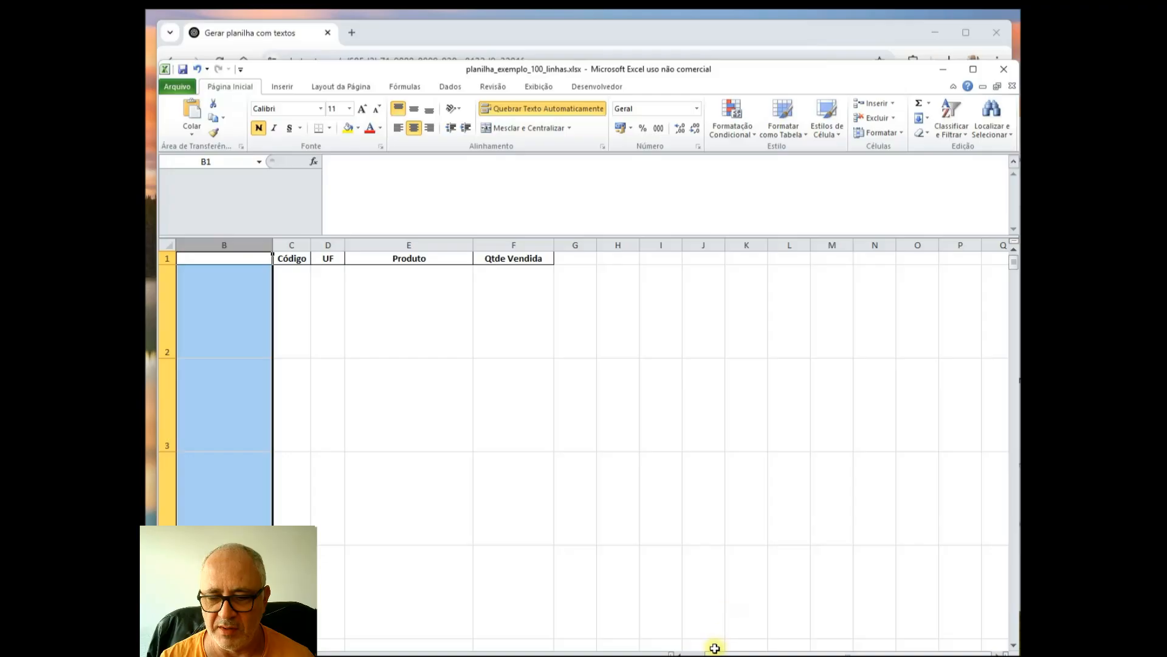
{"action": "left_click_drag", "start_coordinate": [714, 652], "coordinate": [700, 652]}
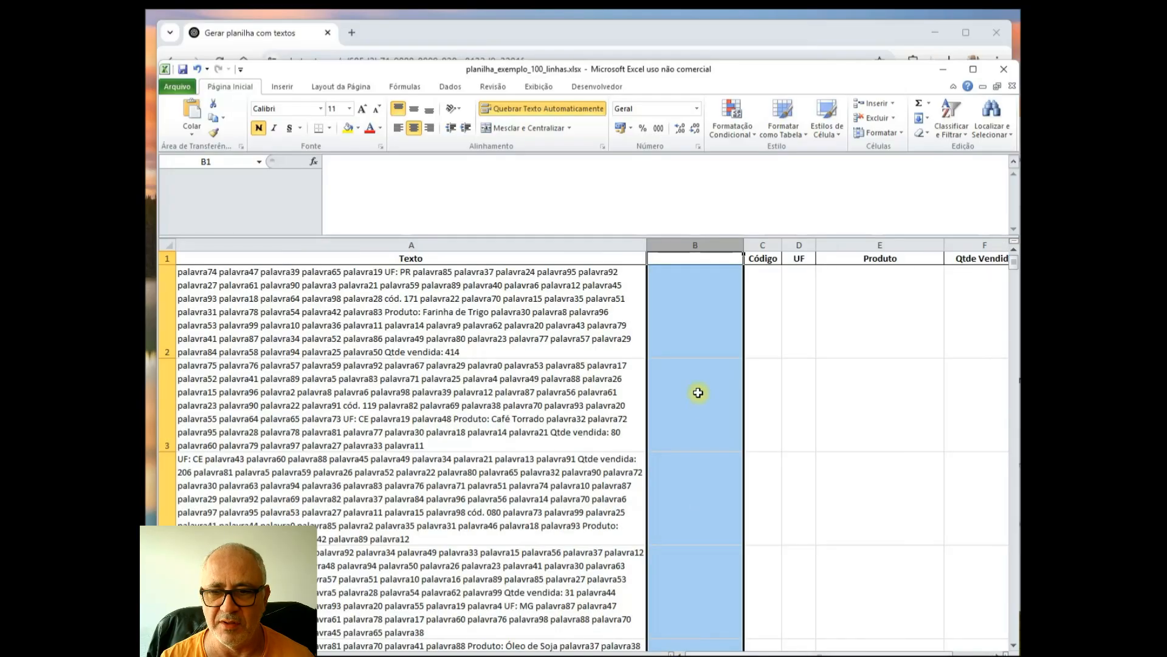
{"action": "left_click_drag", "start_coordinate": [743, 258], "coordinate": [675, 240]}
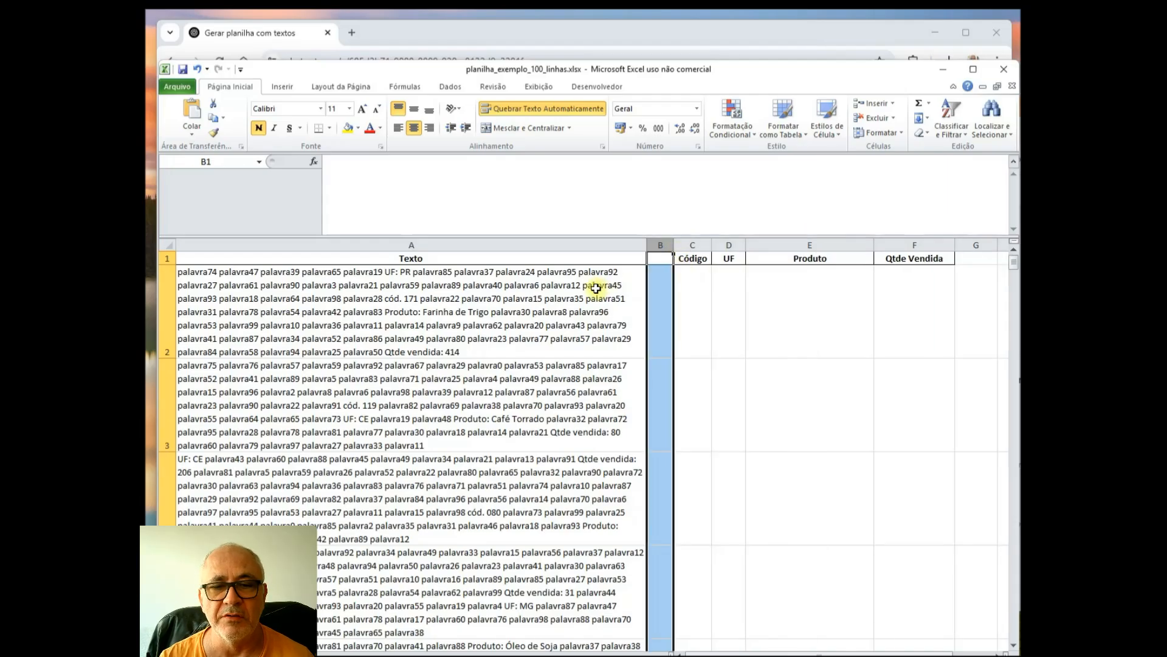
- Enter =LOCALIZAR("cód. ";A2;1) in cell B2 and fill the formula down column B
{"action": "left_click", "coordinate": [482, 296]}
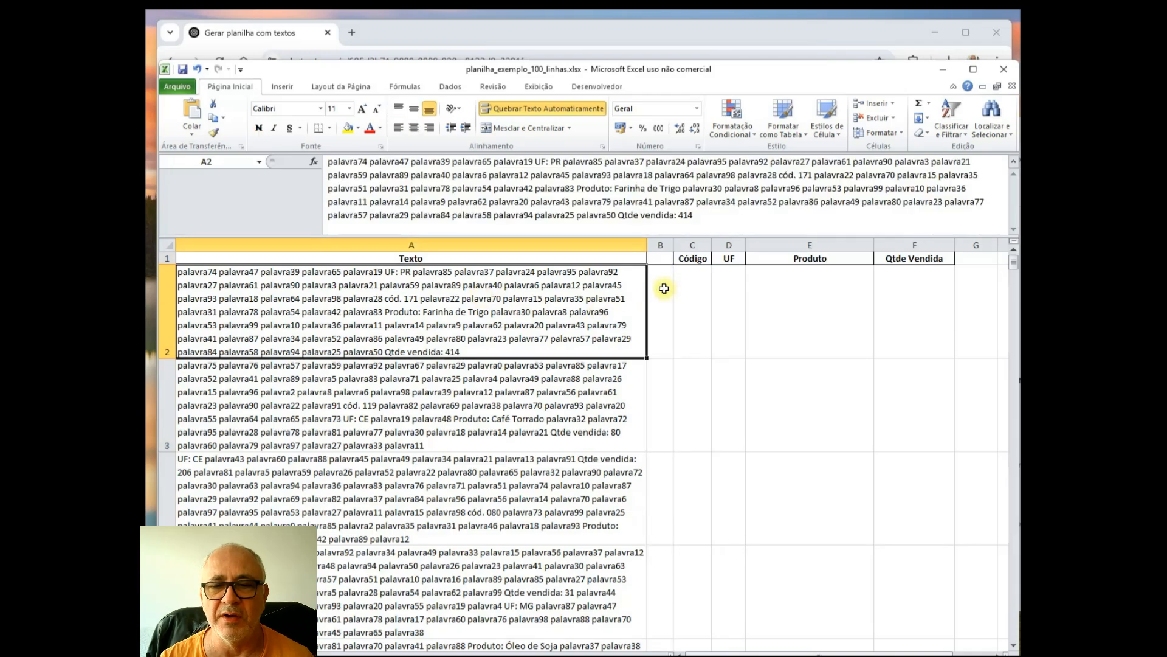
{"action": "left_click", "coordinate": [663, 290]}
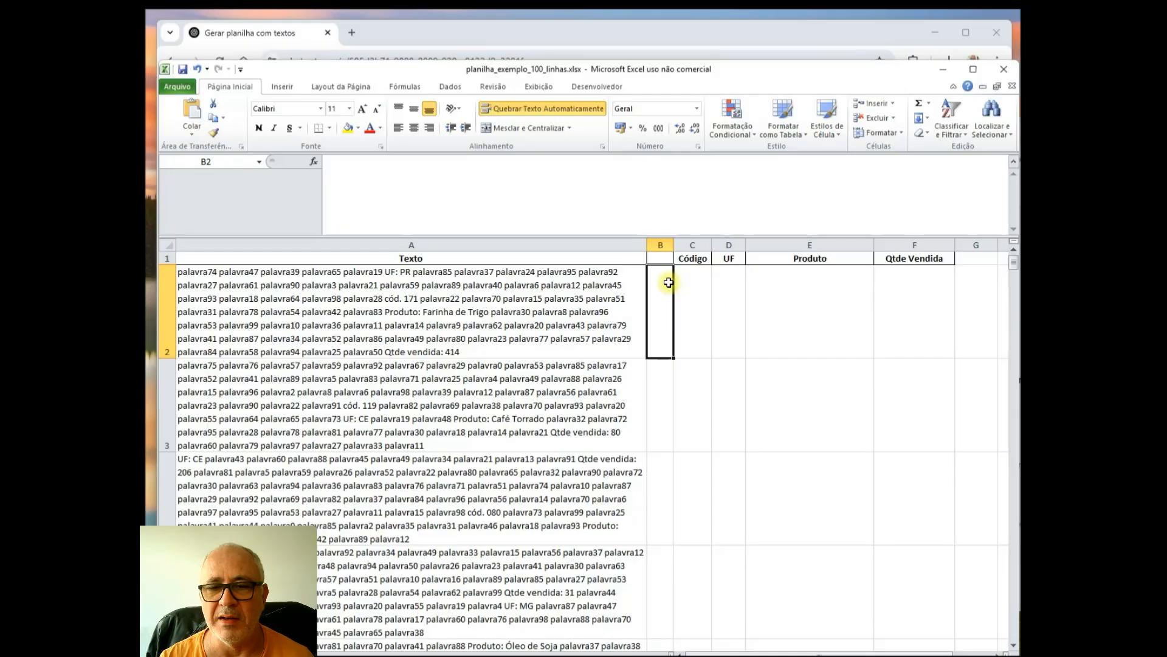
{"action": "left_click", "coordinate": [424, 299]}
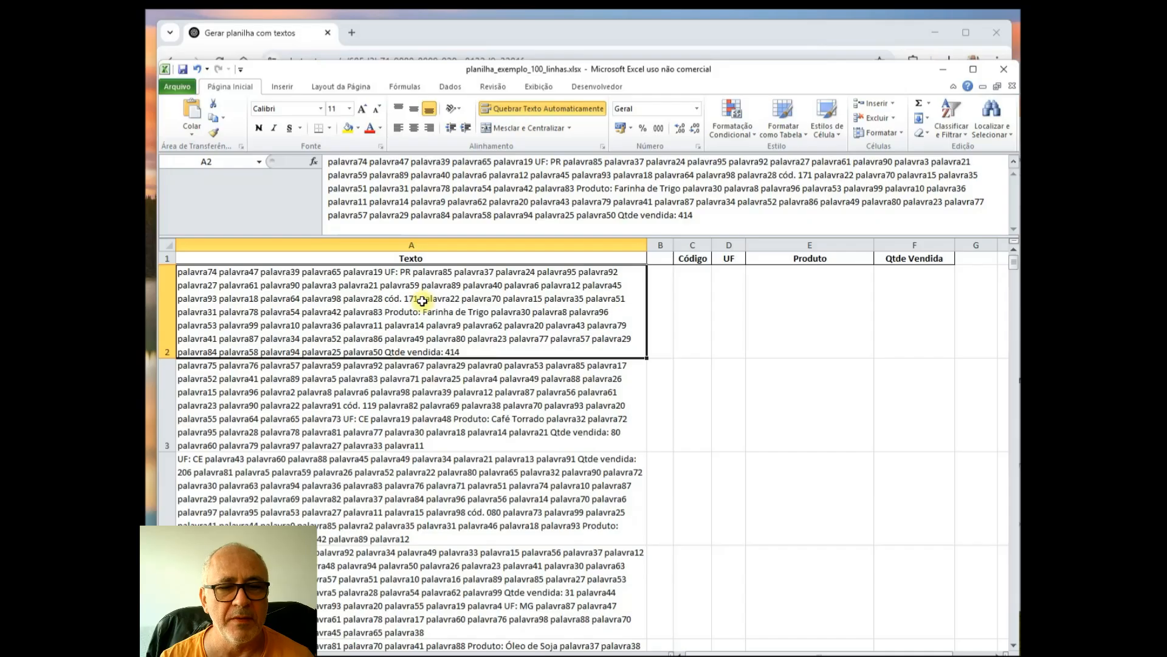
{"action": "left_click", "coordinate": [662, 300]}
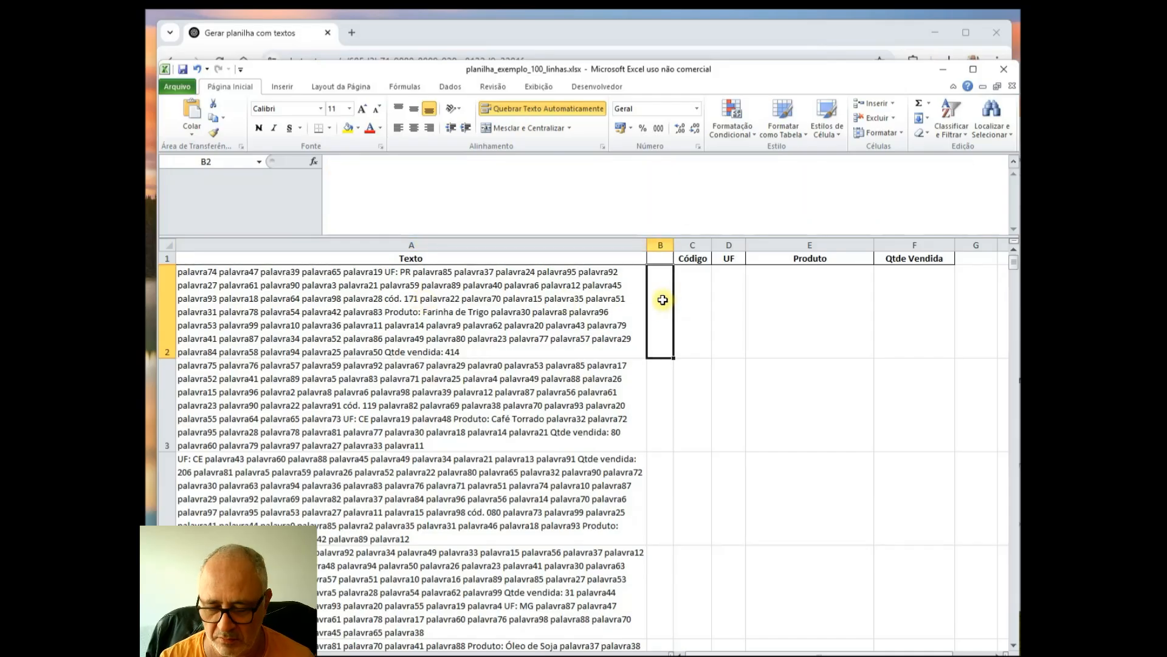
{"action": "type", "text": "=localizar("}
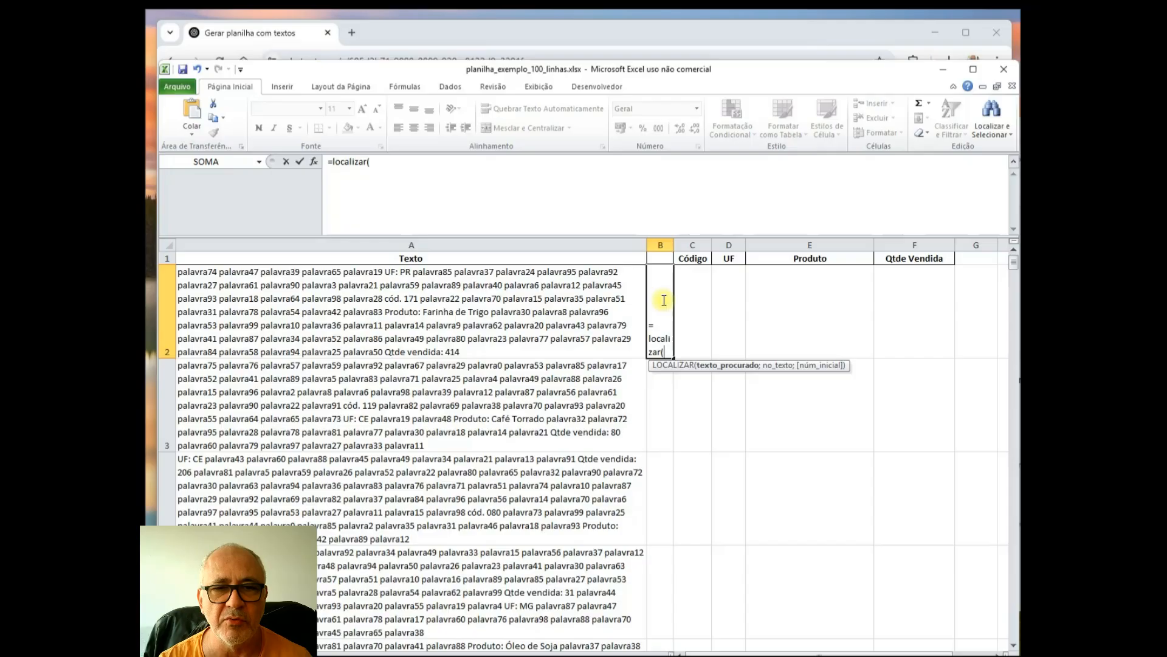
{"action": "type", "text": "\"cód"}
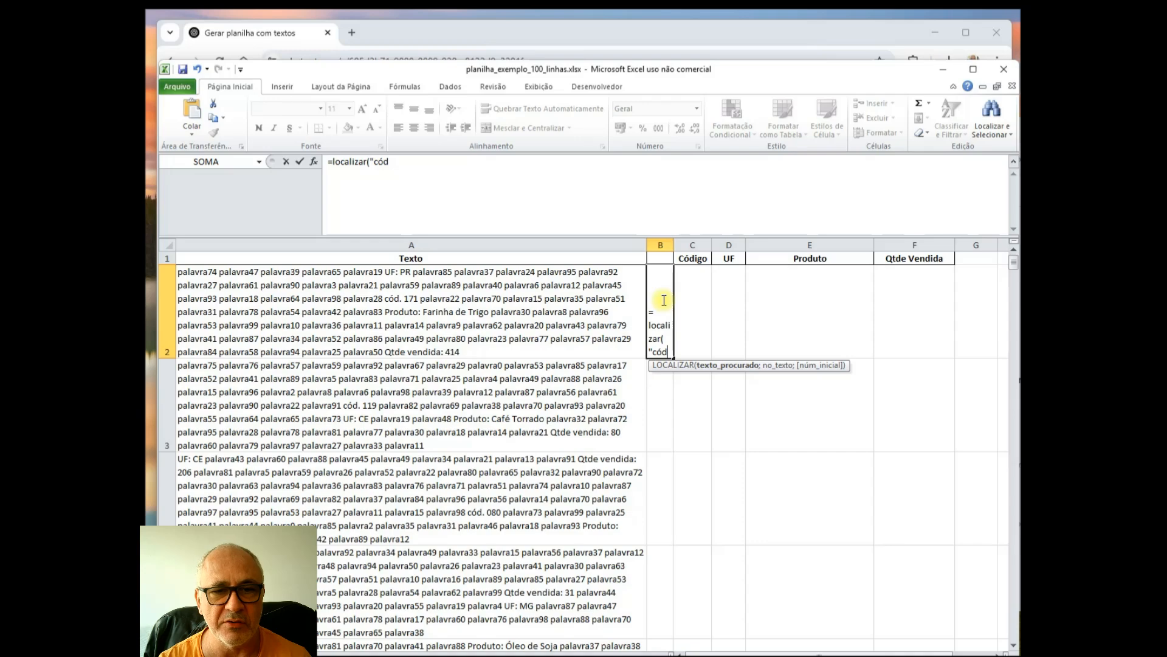
{"action": "left_click", "coordinate": [491, 185]}
{"action": "type", "text": "."}
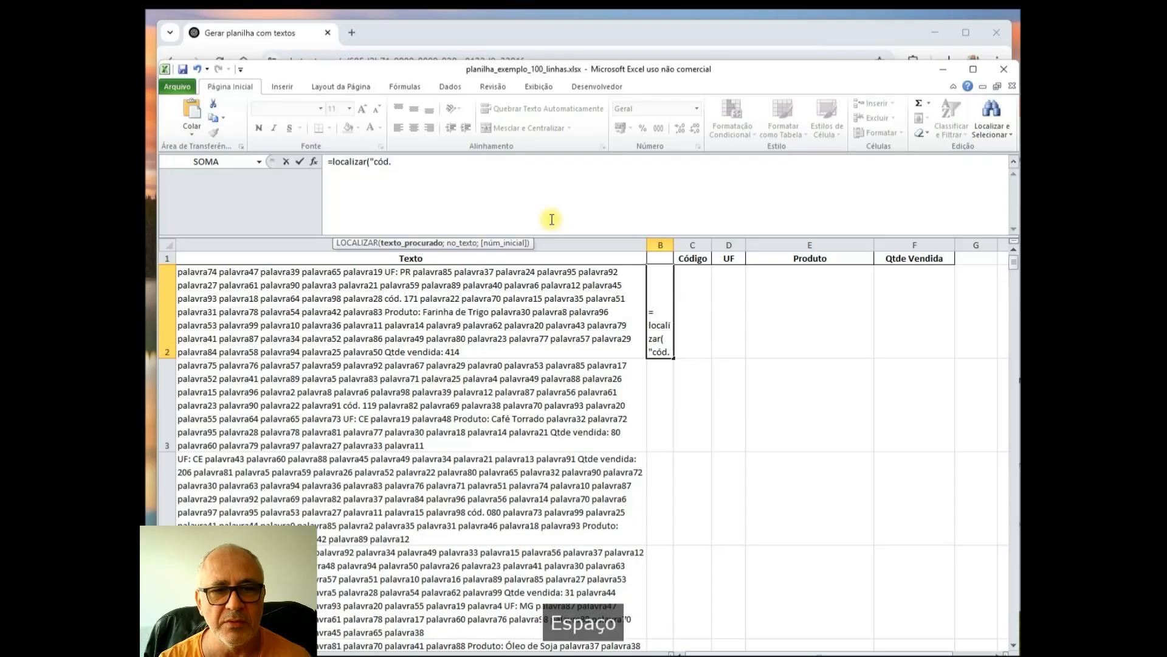
{"action": "type", "text": " \""}
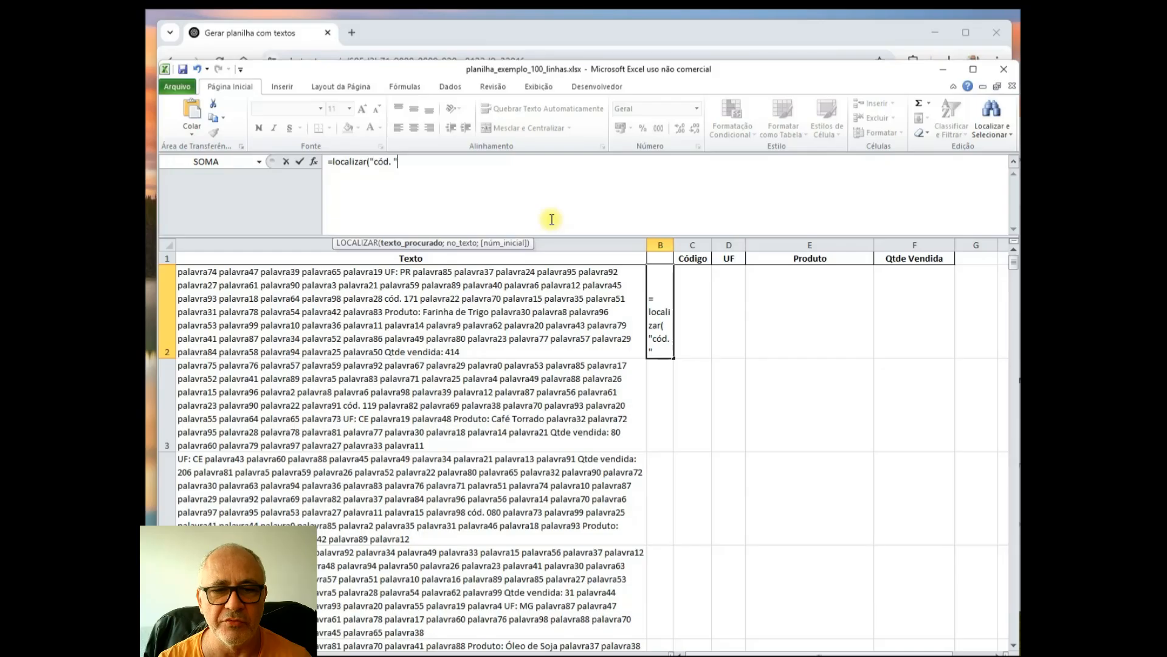
{"action": "type", "text": ";"}
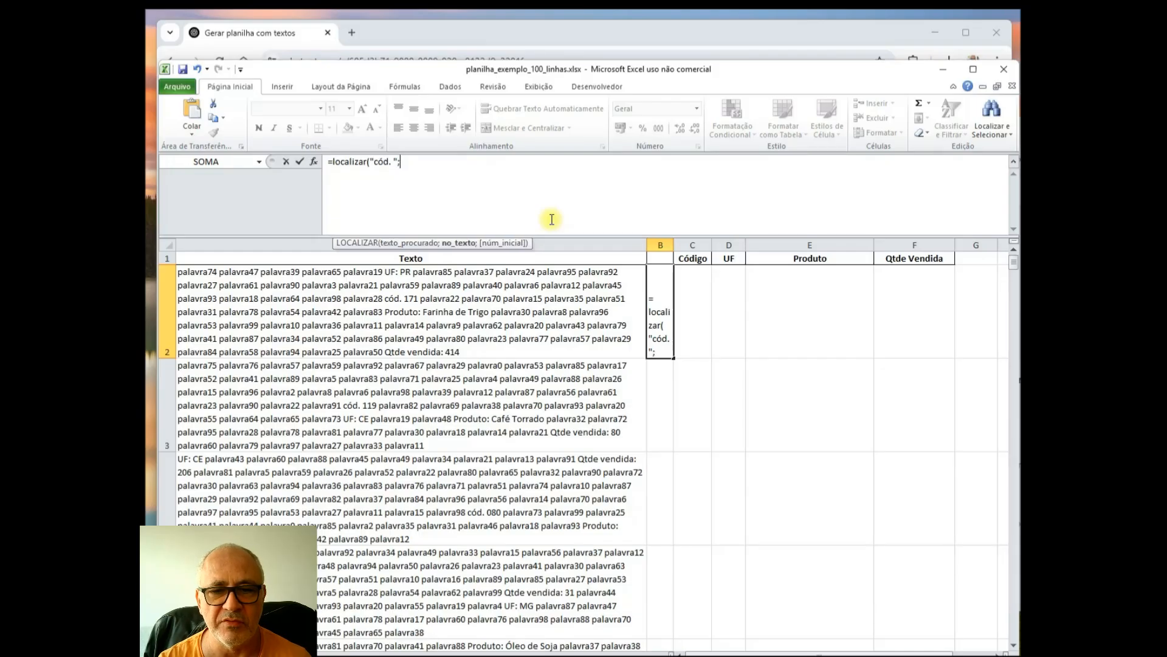
{"action": "left_click", "coordinate": [446, 277]}
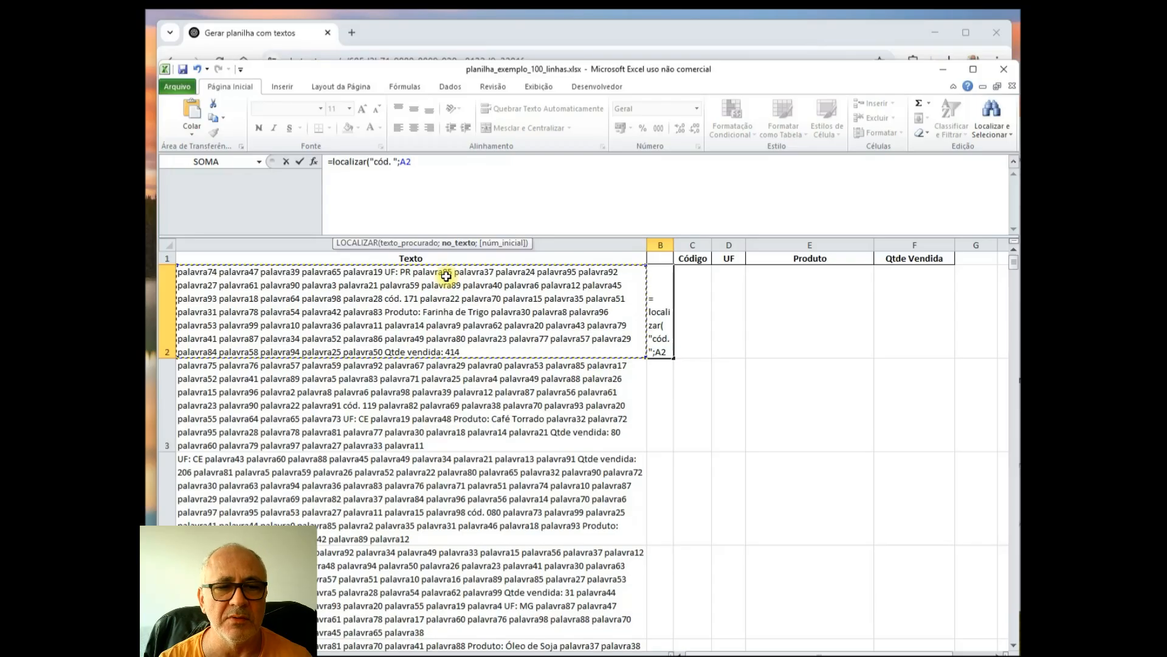
{"action": "type", "text": ";"}
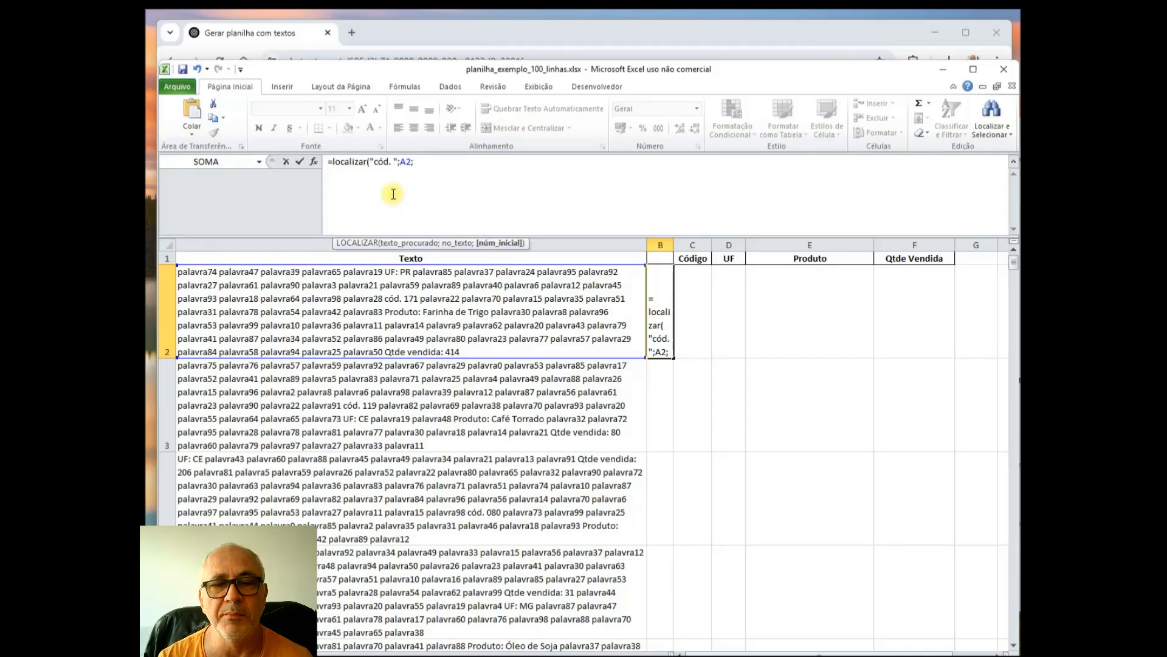
{"action": "type", "text": "1"}
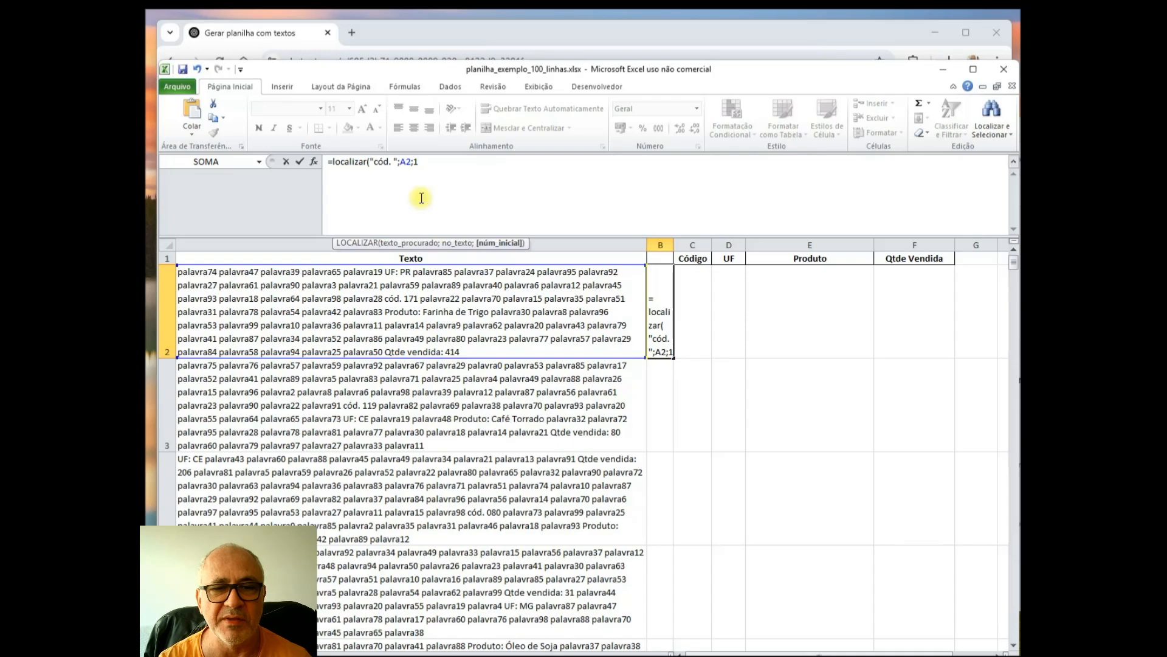
{"action": "type", "text": ")"}
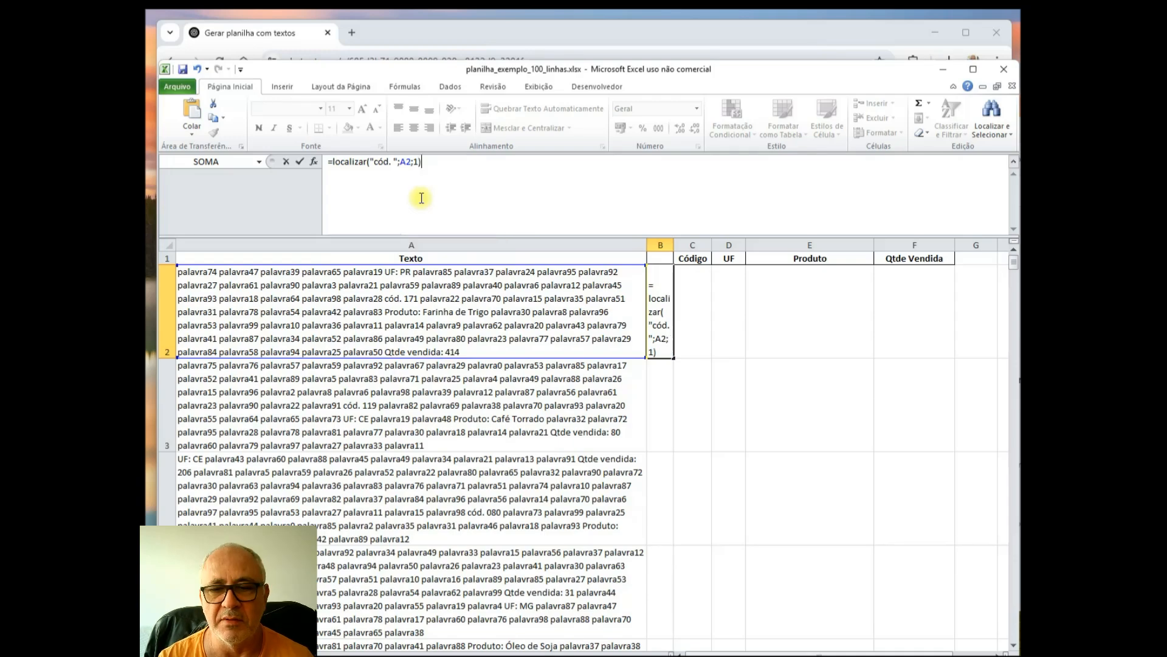
{"action": "key", "text": "ctrl+Return"}
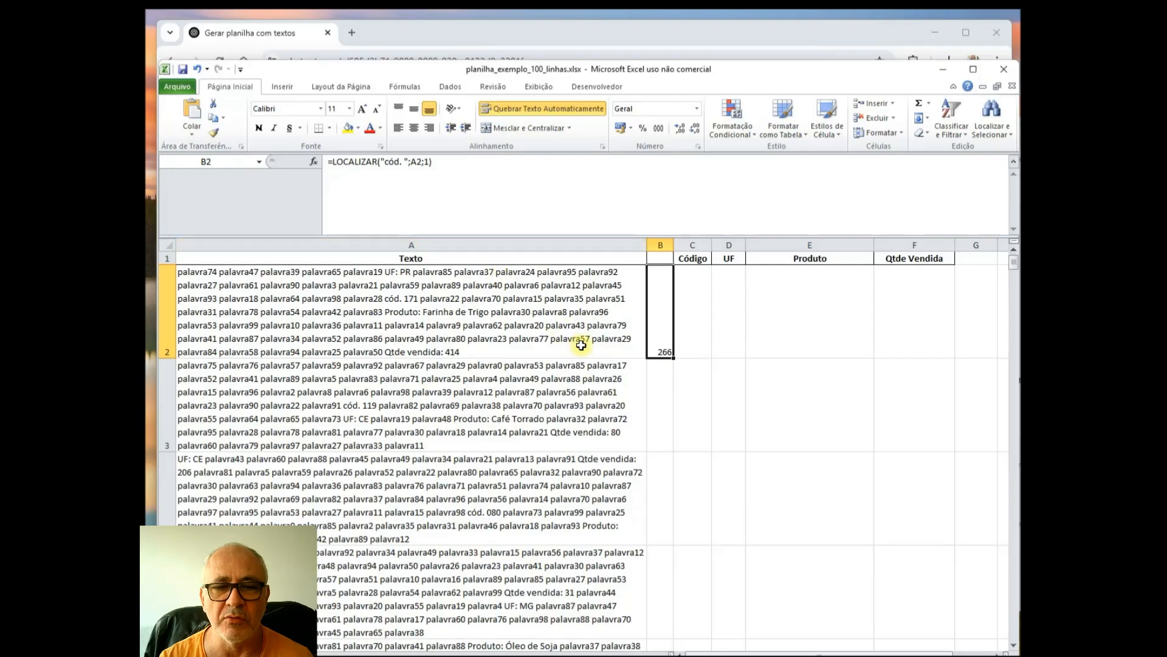
{"action": "double_click", "coordinate": [674, 359]}
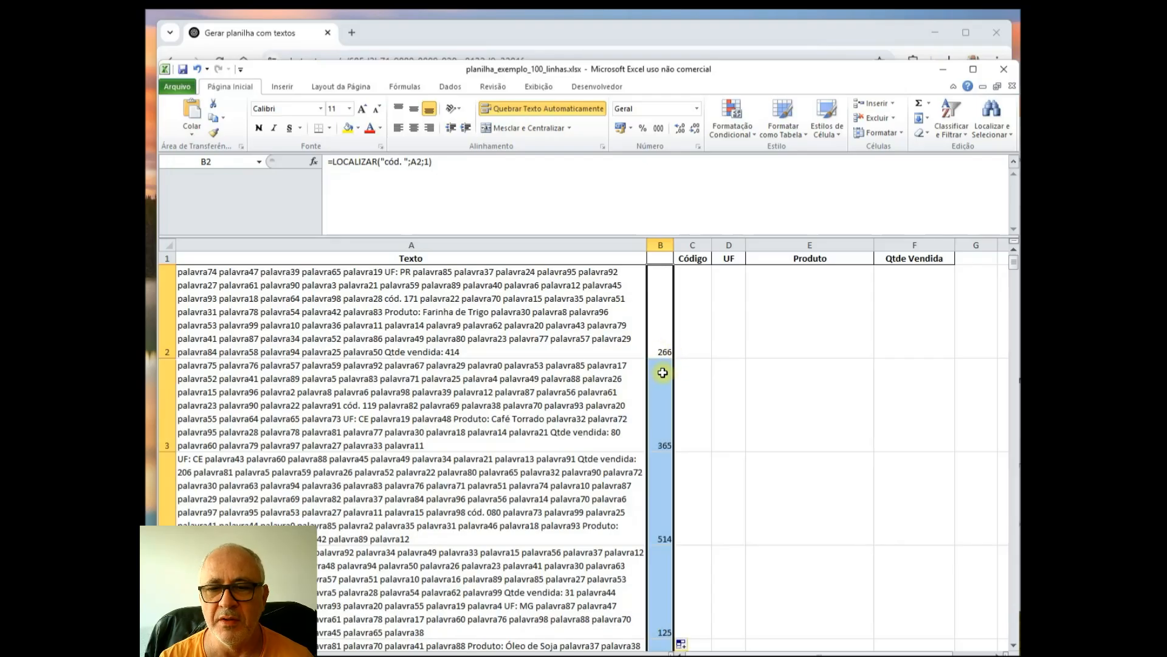
- Insert another empty column between column B and the Código column
{"action": "left_click", "coordinate": [682, 243]}
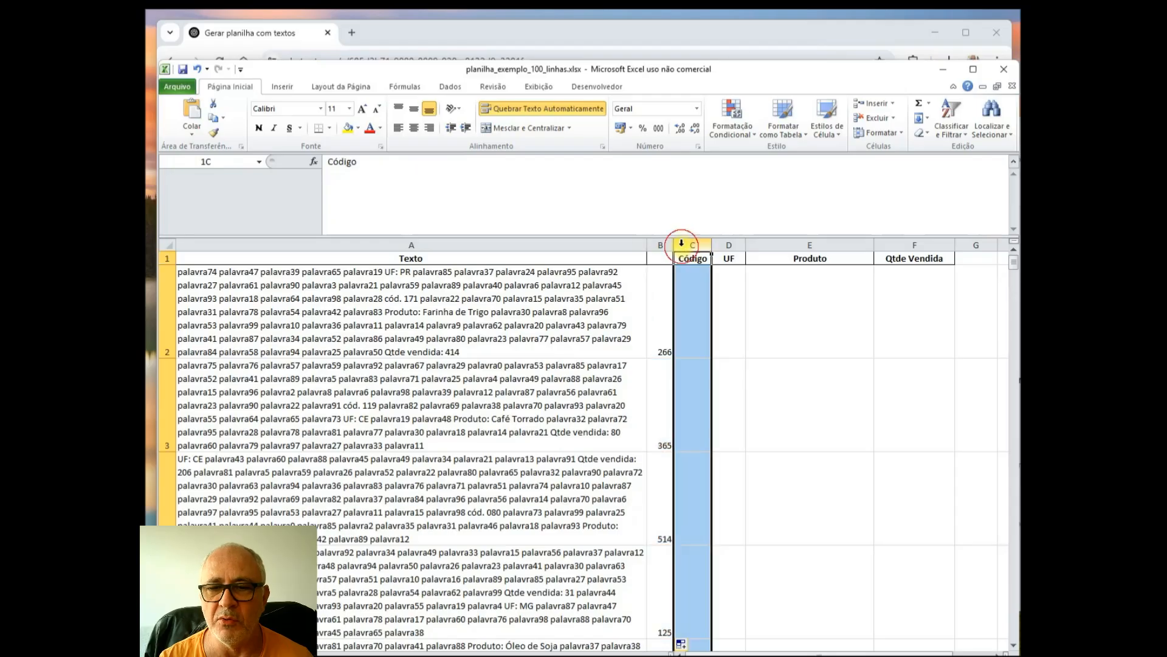
{"action": "key", "text": "ctrl+plus"}
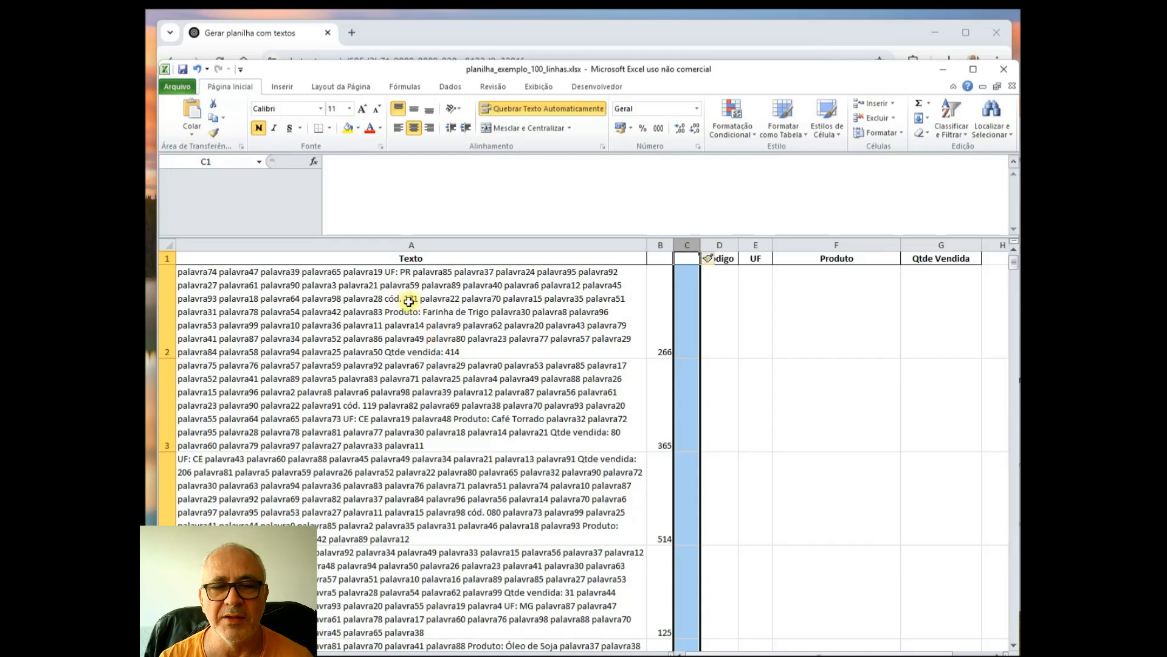
- Enter =LOCALIZAR(" ";A2;B2) in cell C2 to find the first space from the position given in B2
{"action": "left_click", "coordinate": [684, 304]}
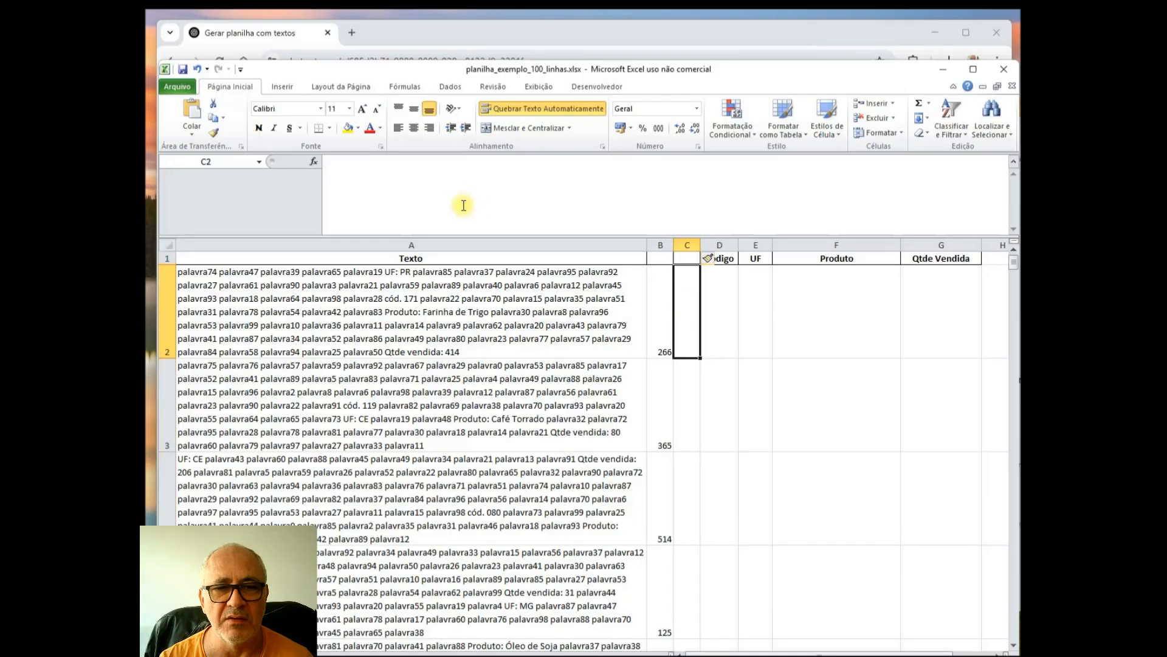
{"action": "left_click", "coordinate": [445, 191]}
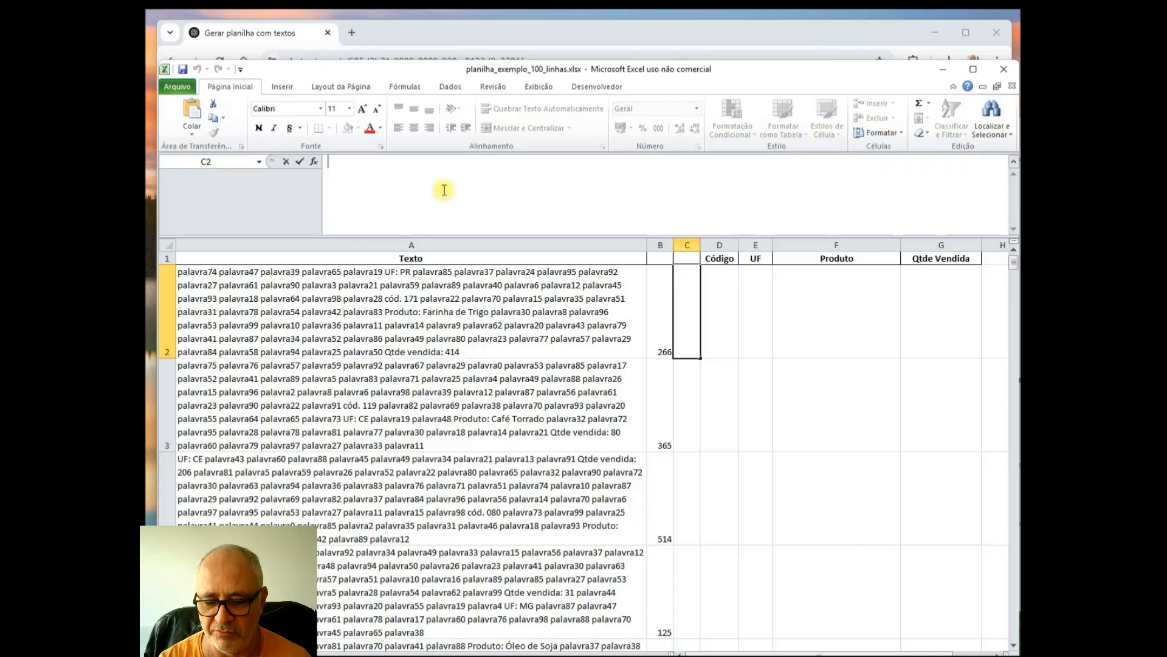
{"action": "type", "text": "=loc"}
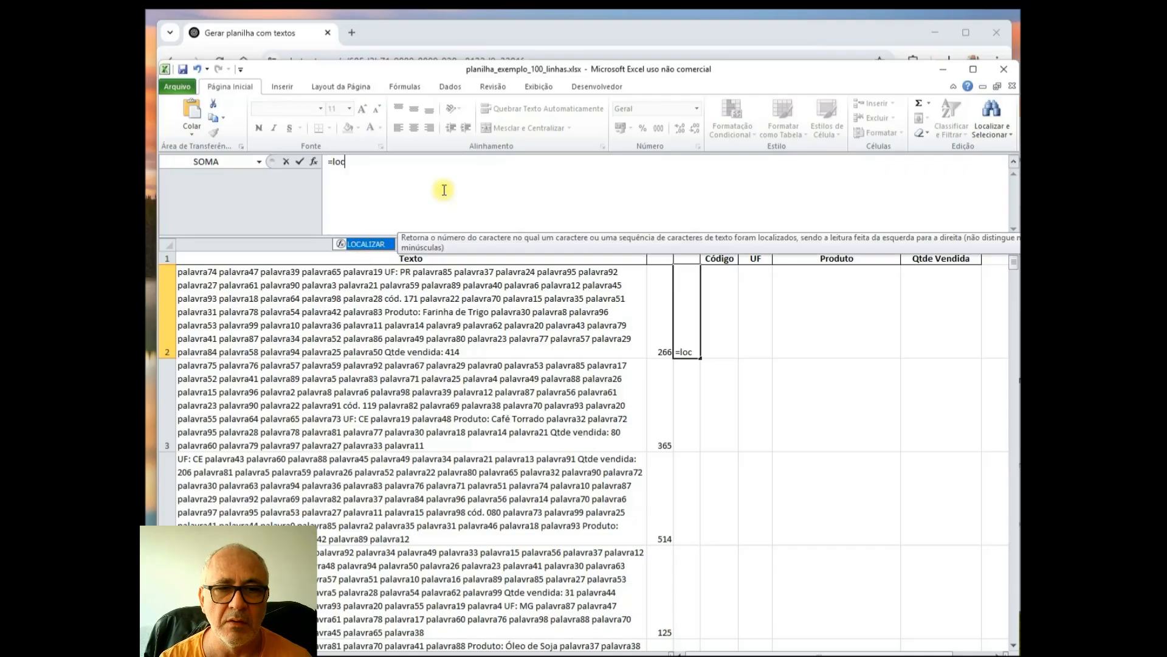
{"action": "type", "text": "alizar(\" \""}
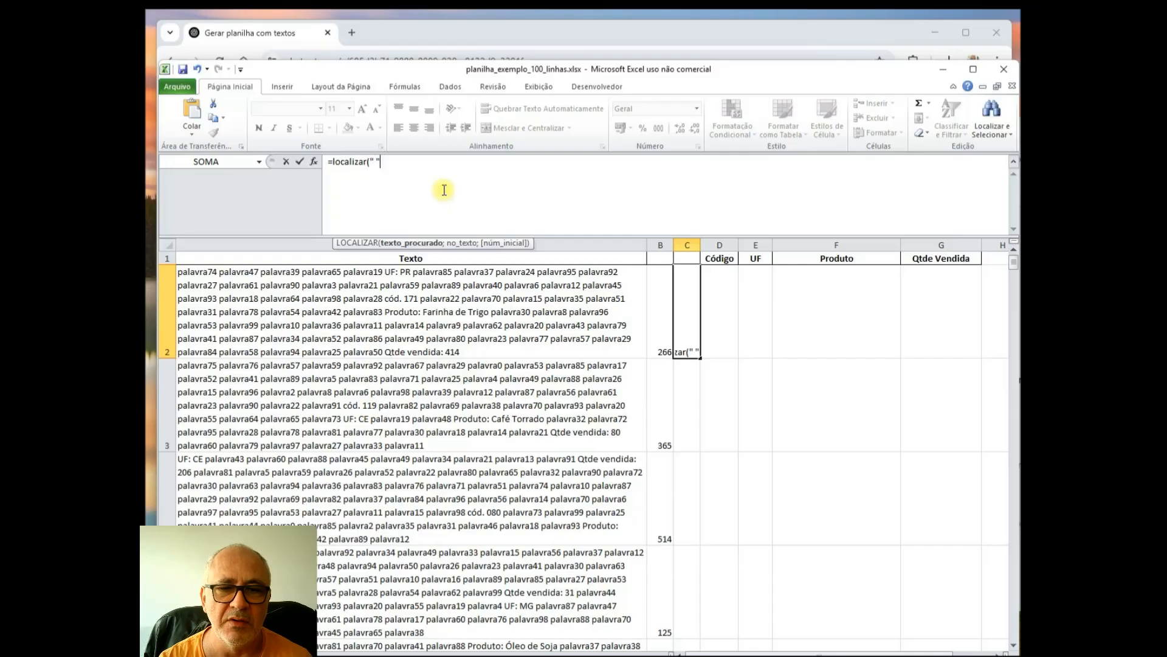
{"action": "type", "text": ";"}
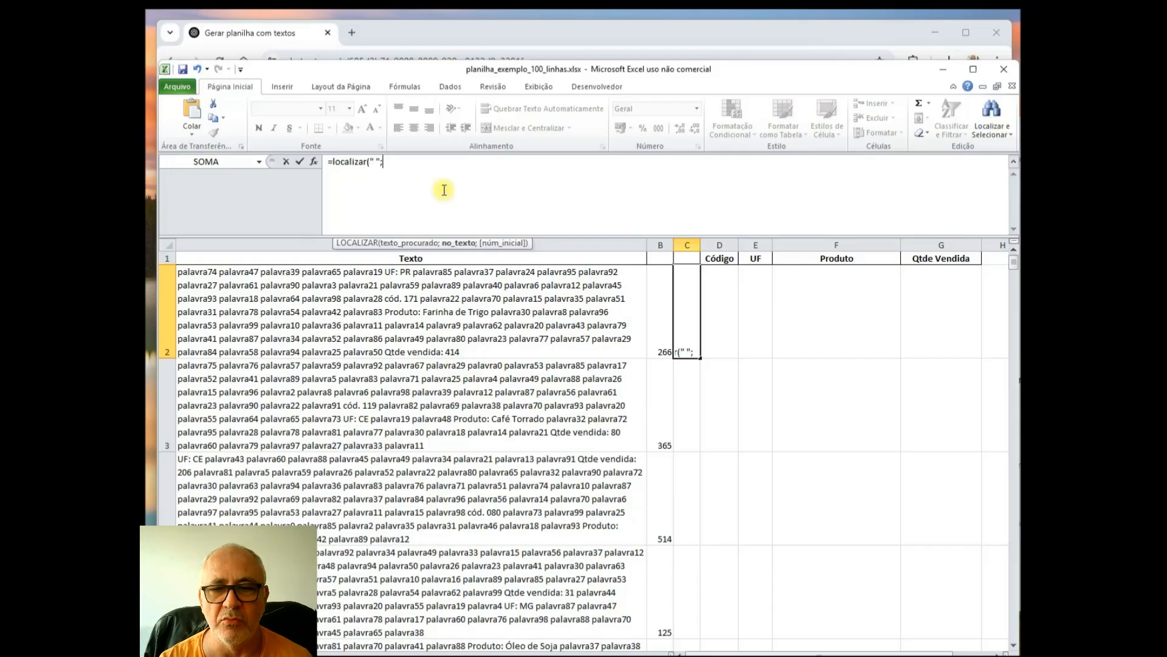
{"action": "left_click", "coordinate": [426, 292]}
{"action": "type", "text": ";"}
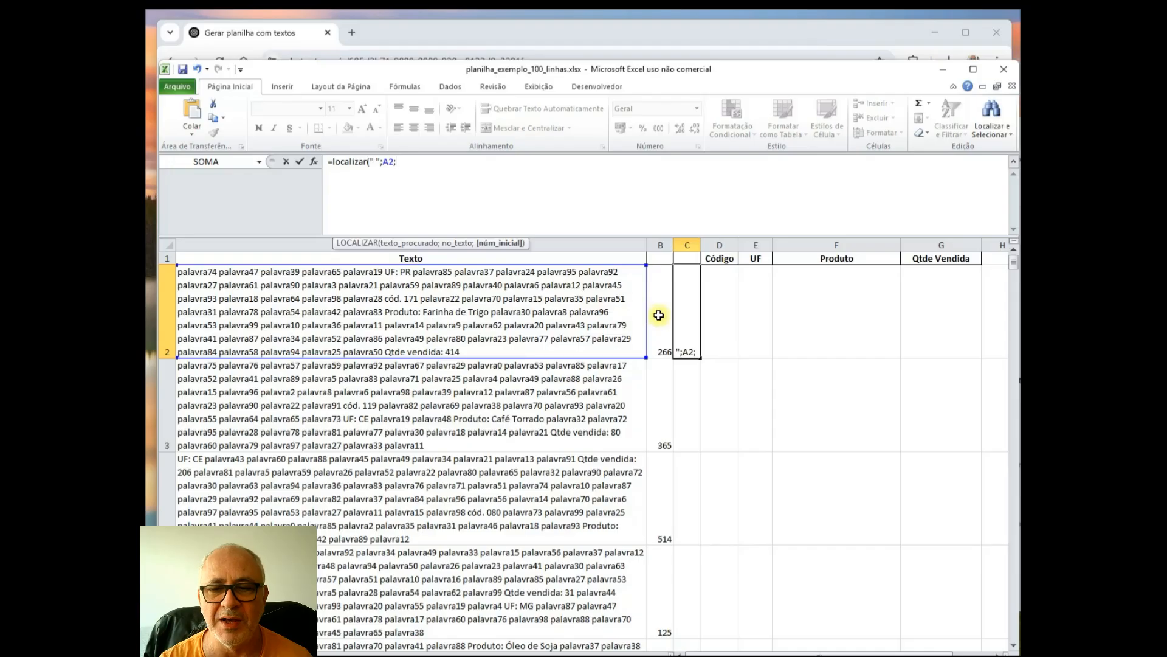
{"action": "left_click", "coordinate": [659, 315]}
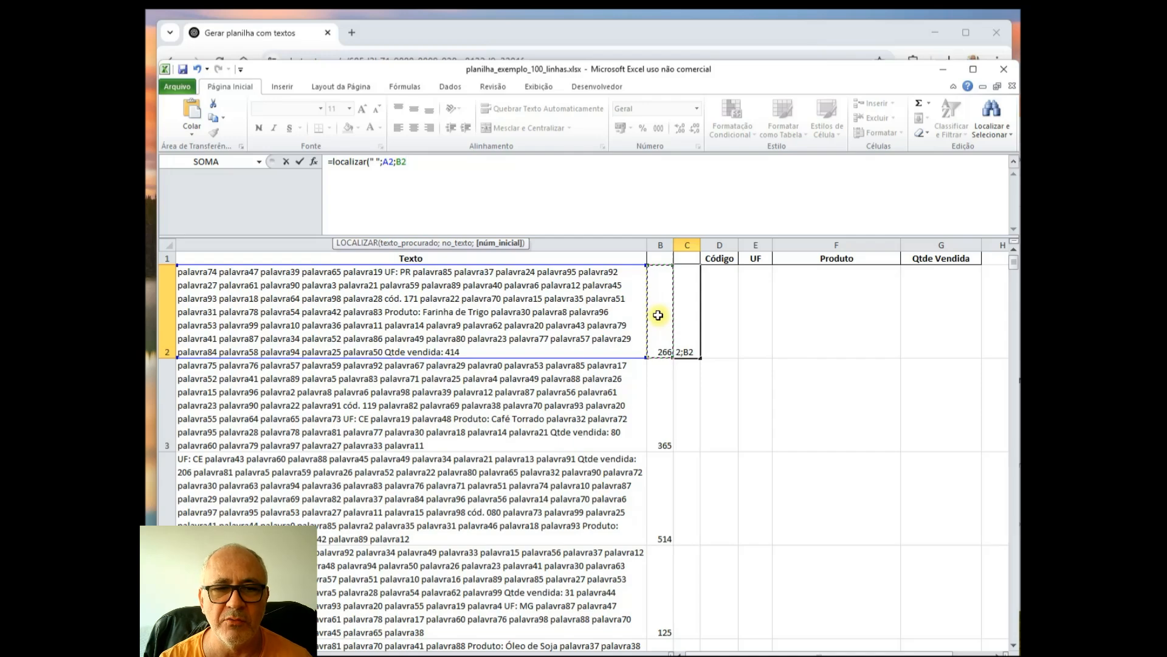
{"action": "type", "text": ")"}
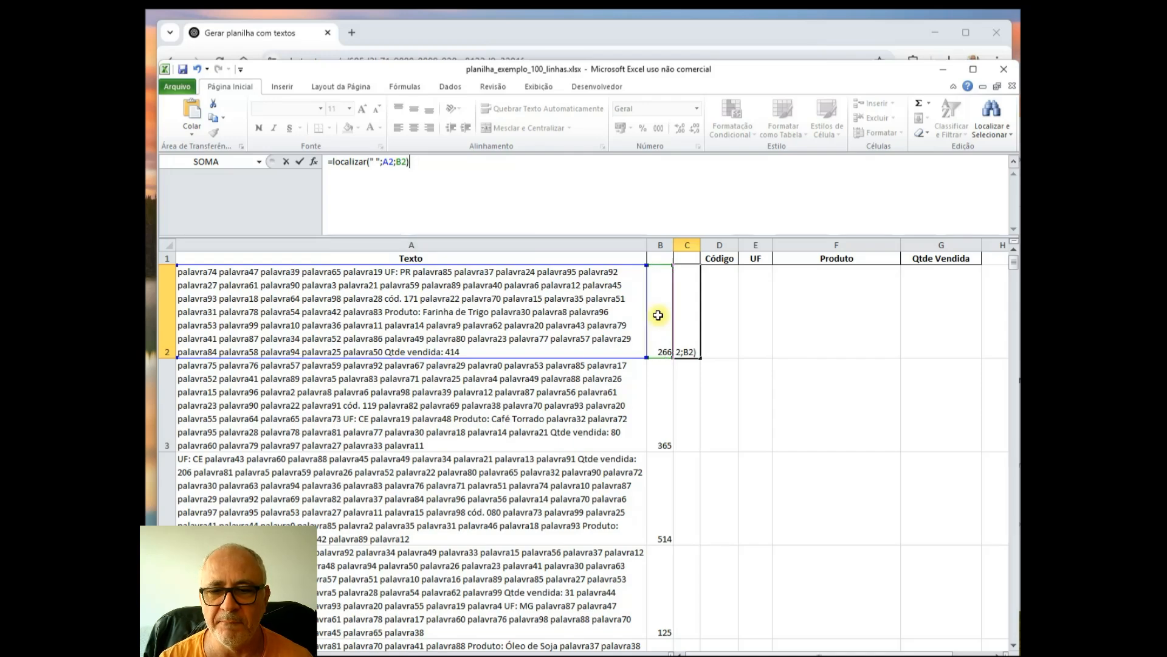
{"action": "key", "text": "Return"}
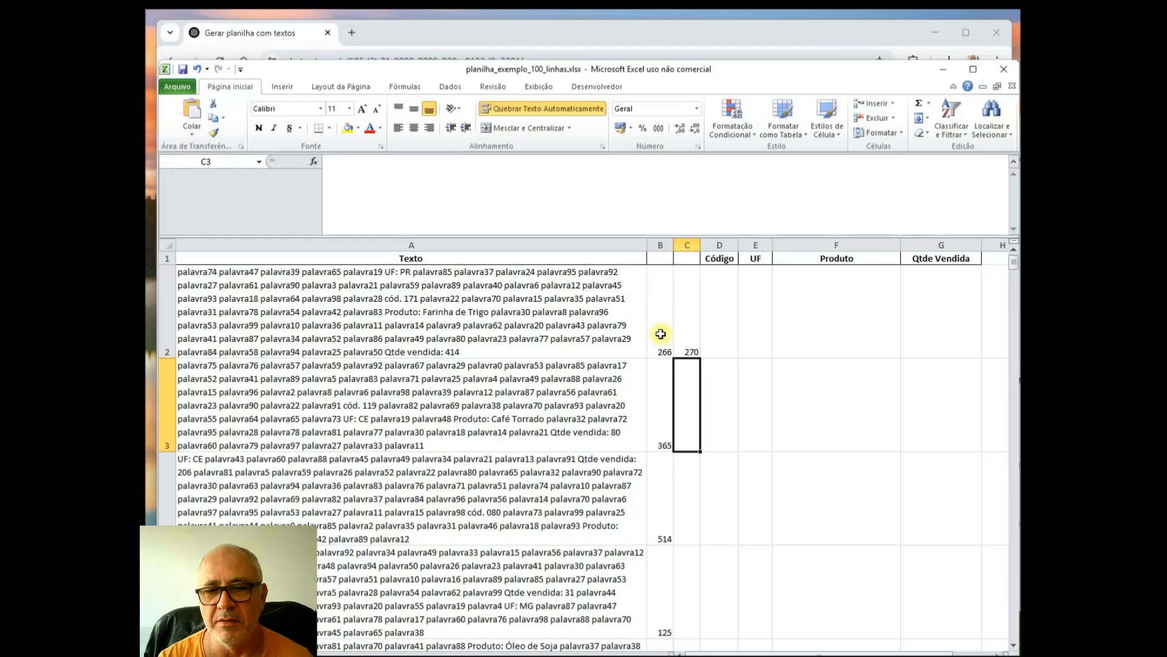
- Fill the C2 formula down column C for all text rows
{"action": "left_click", "coordinate": [688, 340]}
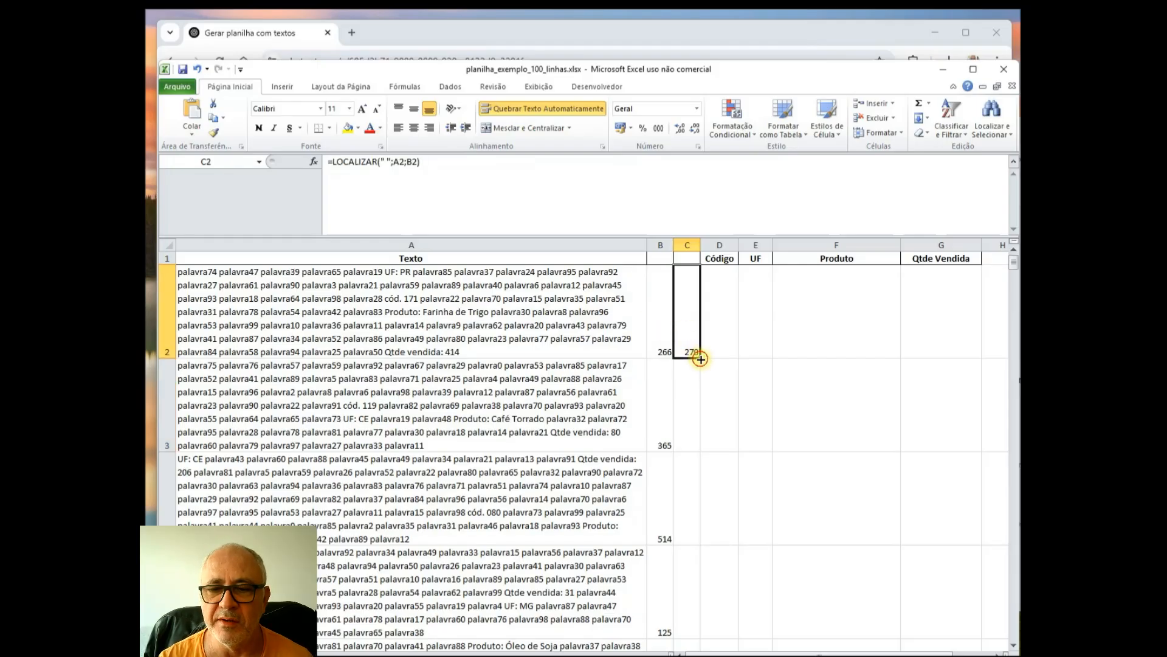
{"action": "double_click", "coordinate": [699, 357]}
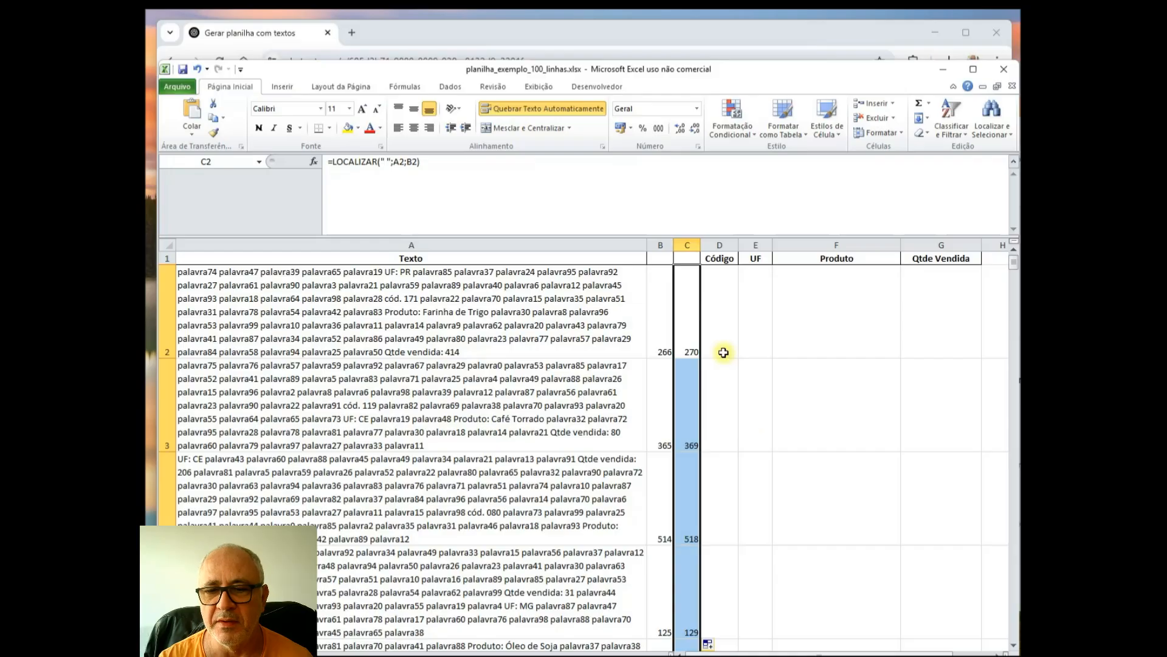
{"action": "left_click", "coordinate": [663, 333]}
{"action": "left_click", "coordinate": [683, 333]}
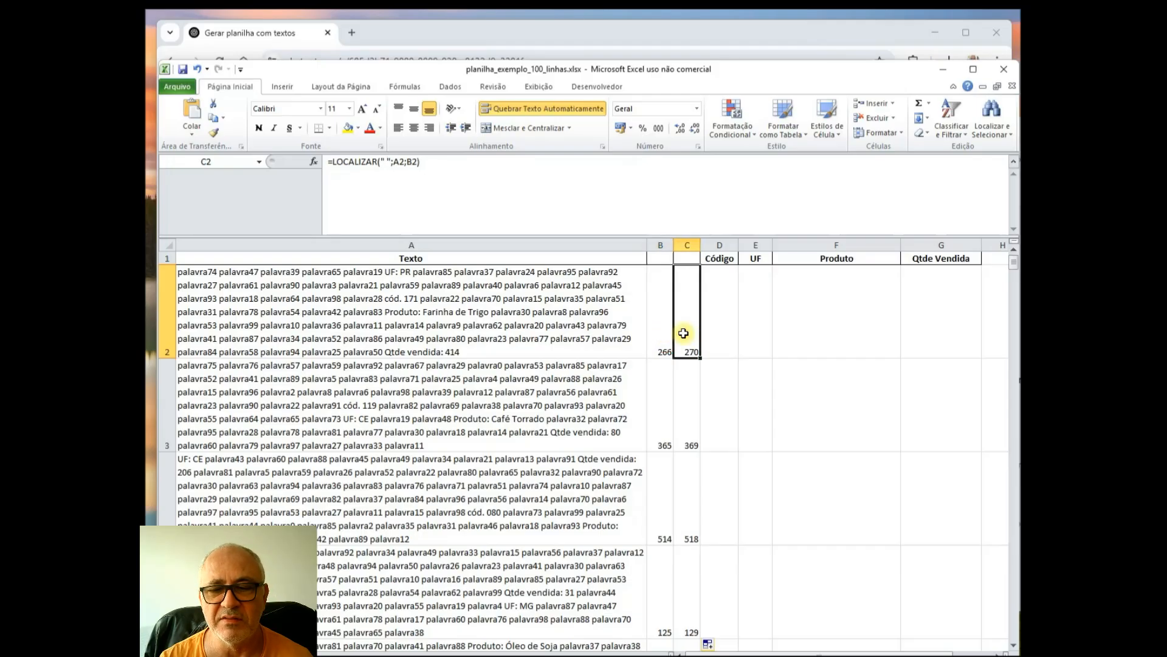
- Append +5 to the B2 formula, making it =LOCALIZAR("cód. ";A2;1)+5, and fill it down column B
{"action": "left_click", "coordinate": [656, 333]}
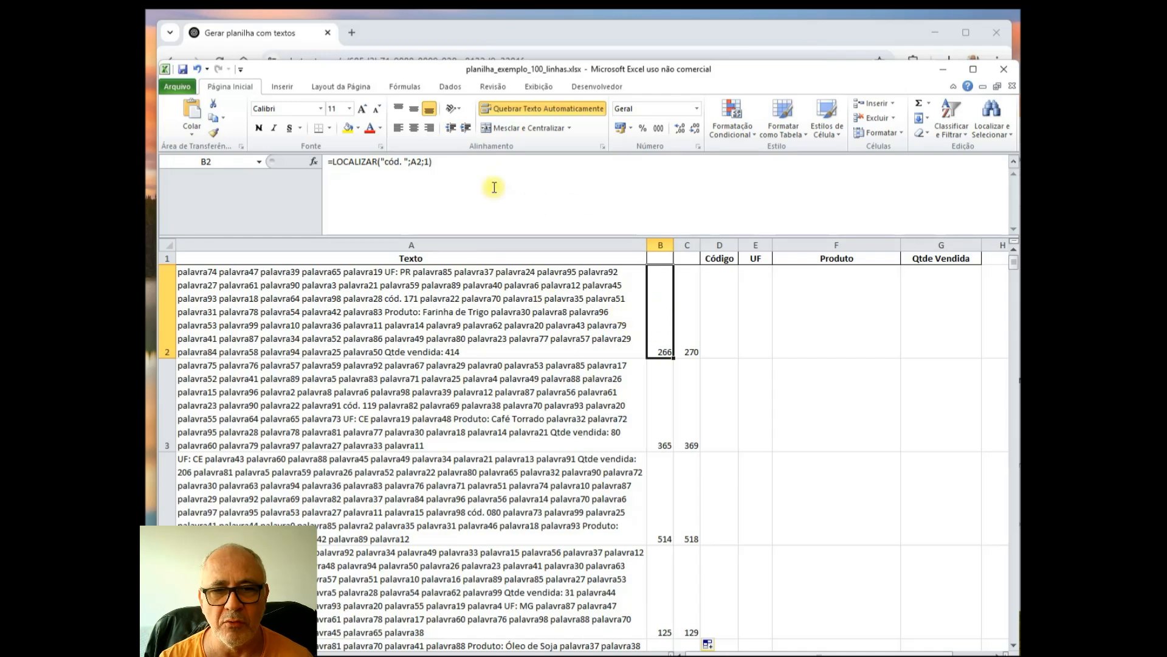
{"action": "left_click", "coordinate": [478, 164]}
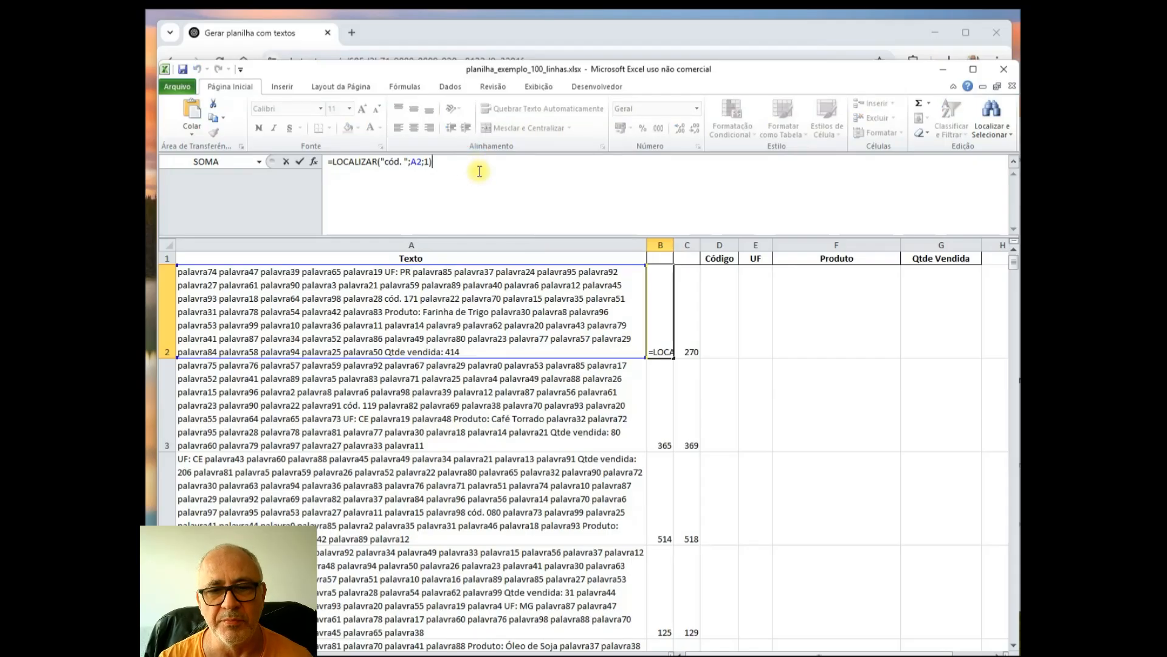
{"action": "type", "text": "+5"}
{"action": "key", "text": "Return"}
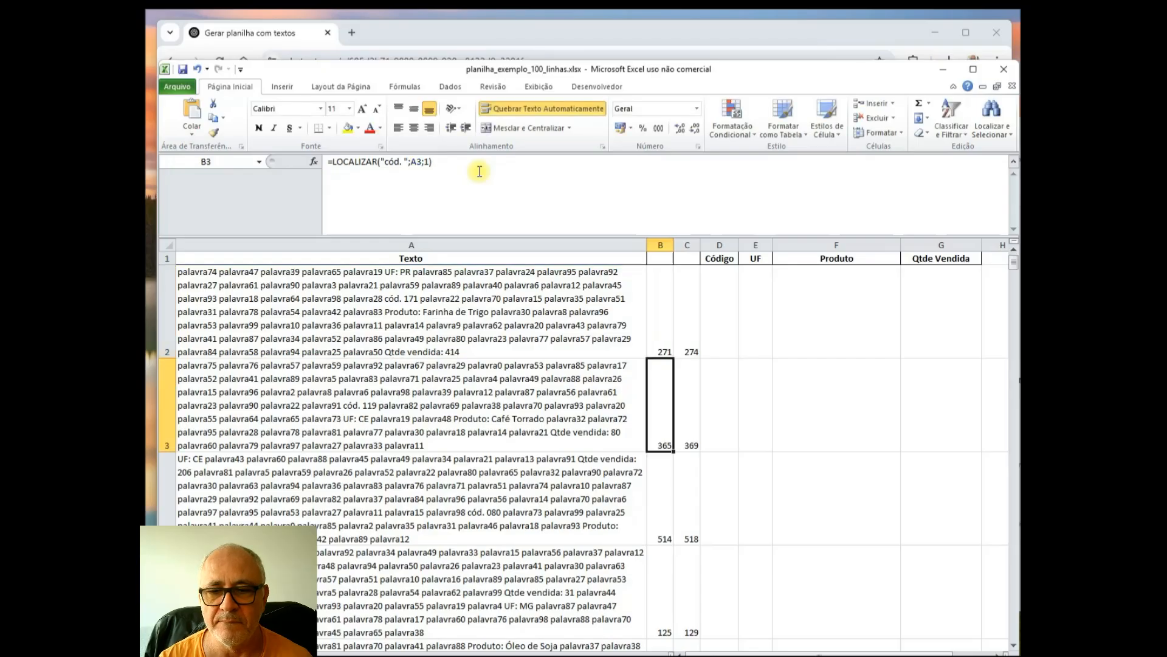
{"action": "key", "text": "Up"}
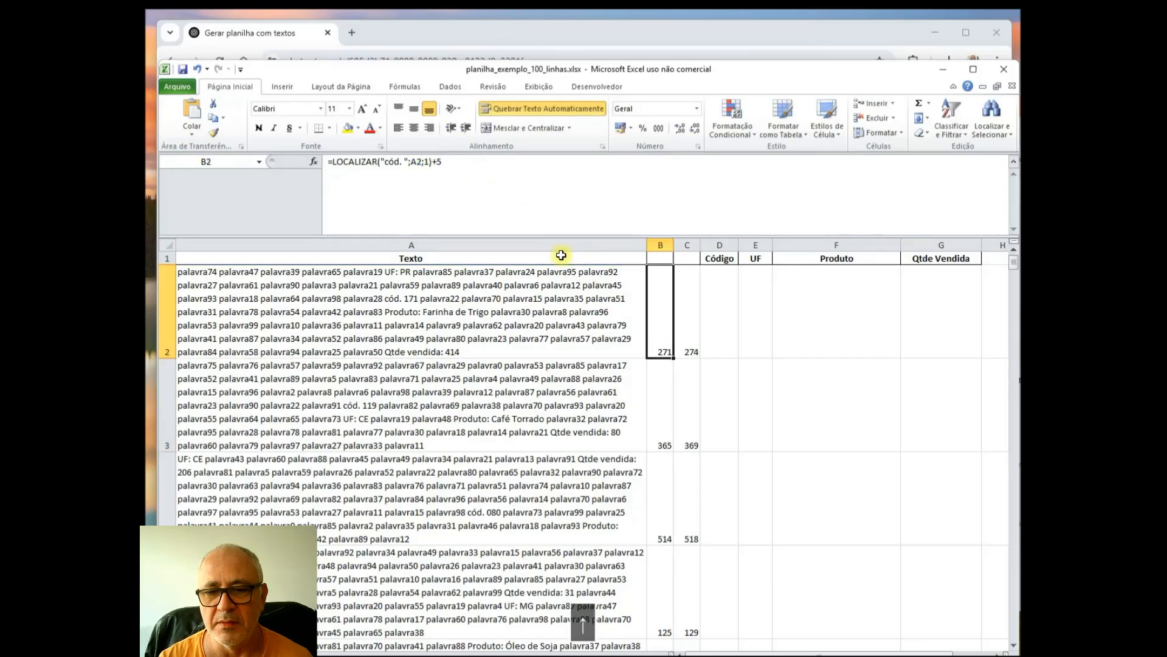
{"action": "double_click", "coordinate": [673, 359]}
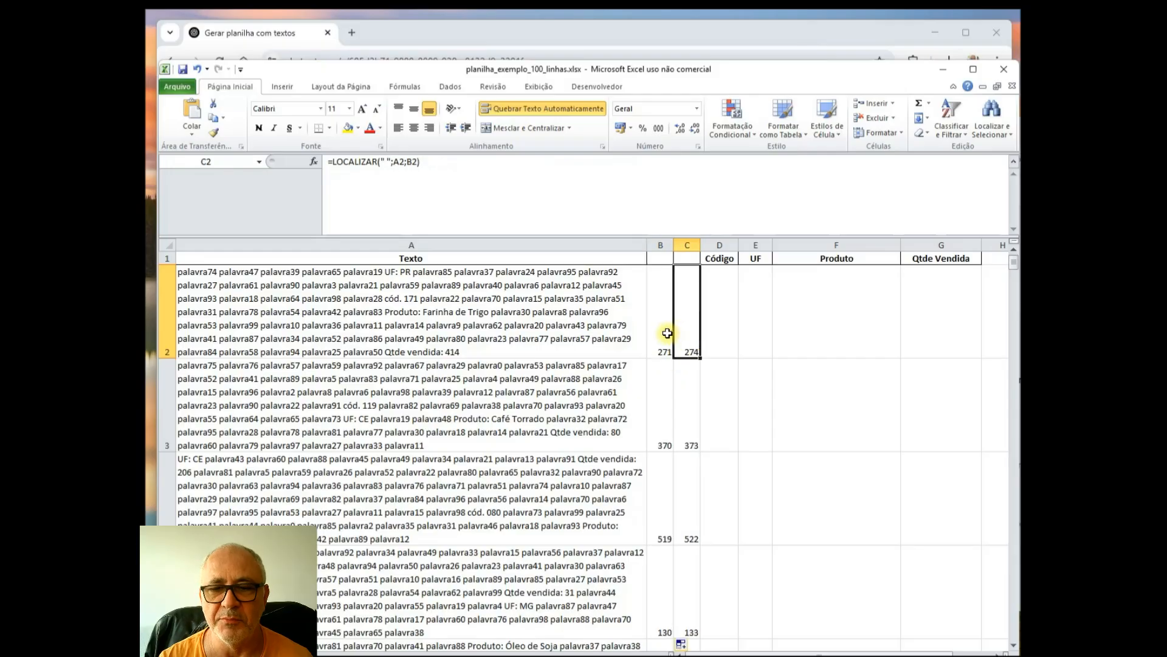
- Enter =EXT.TEXTO(A2;B2;C2) in cell D2 under the Código header
{"action": "left_click", "coordinate": [714, 306]}
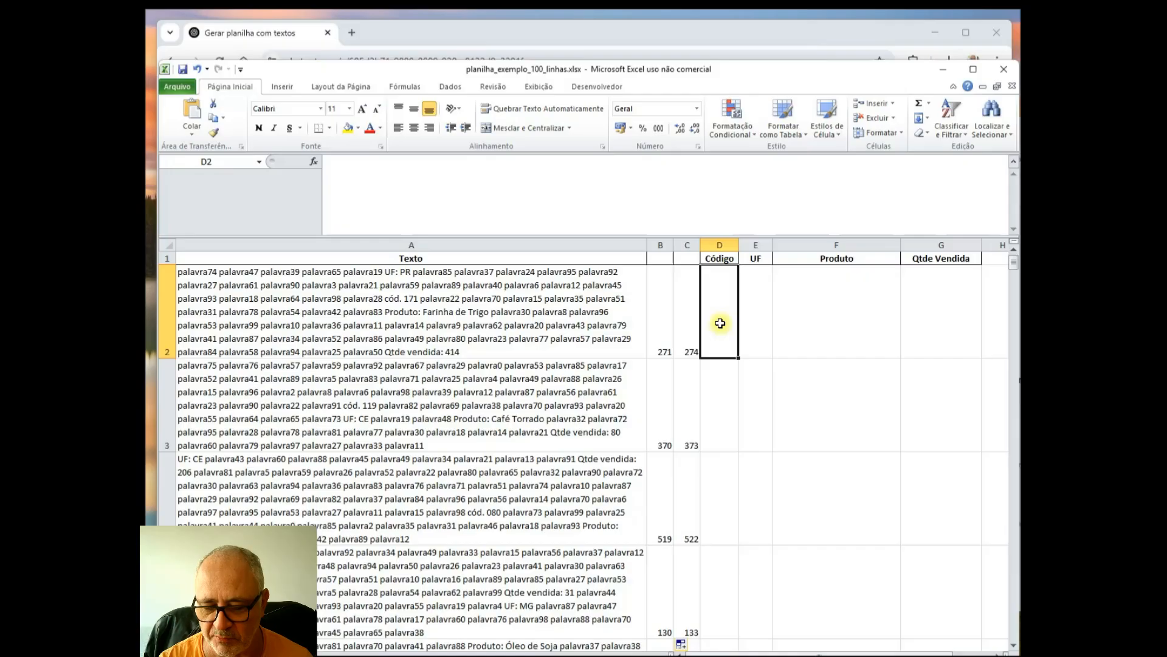
{"action": "type", "text": "="}
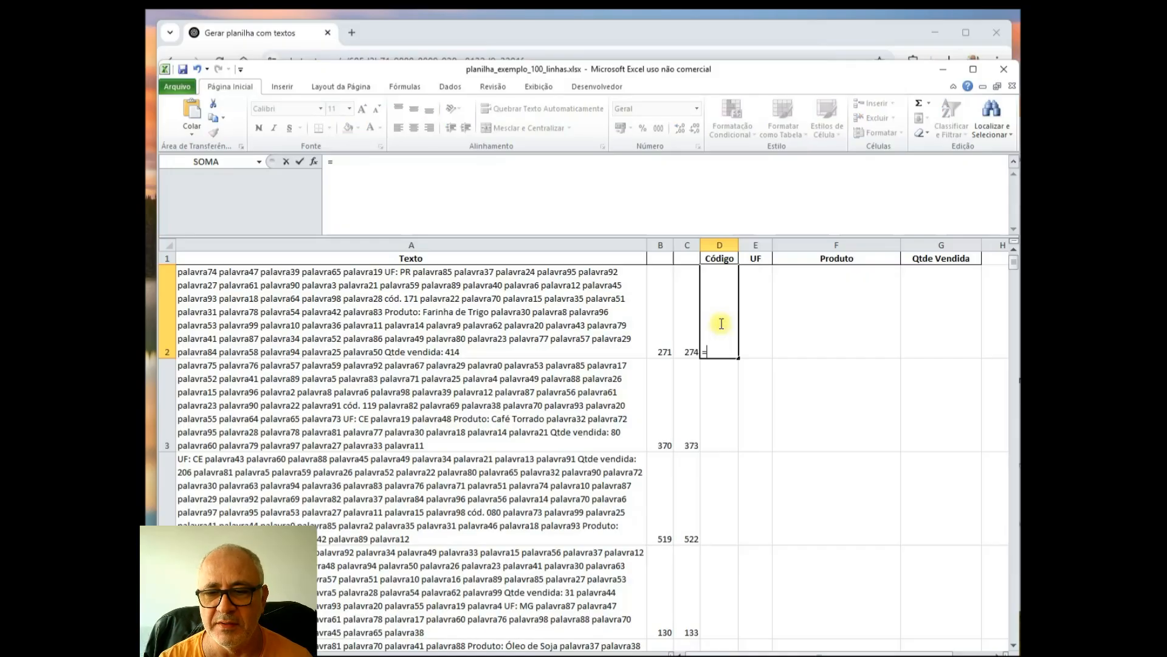
{"action": "type", "text": "ext.texto("}
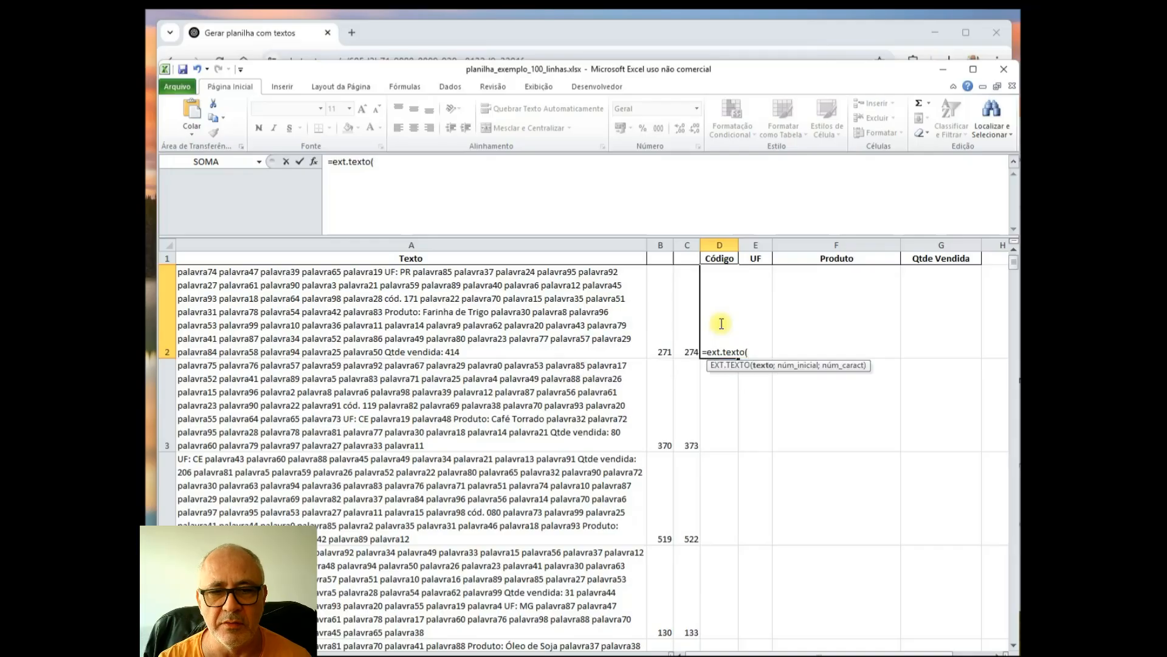
{"action": "left_click", "coordinate": [562, 292]}
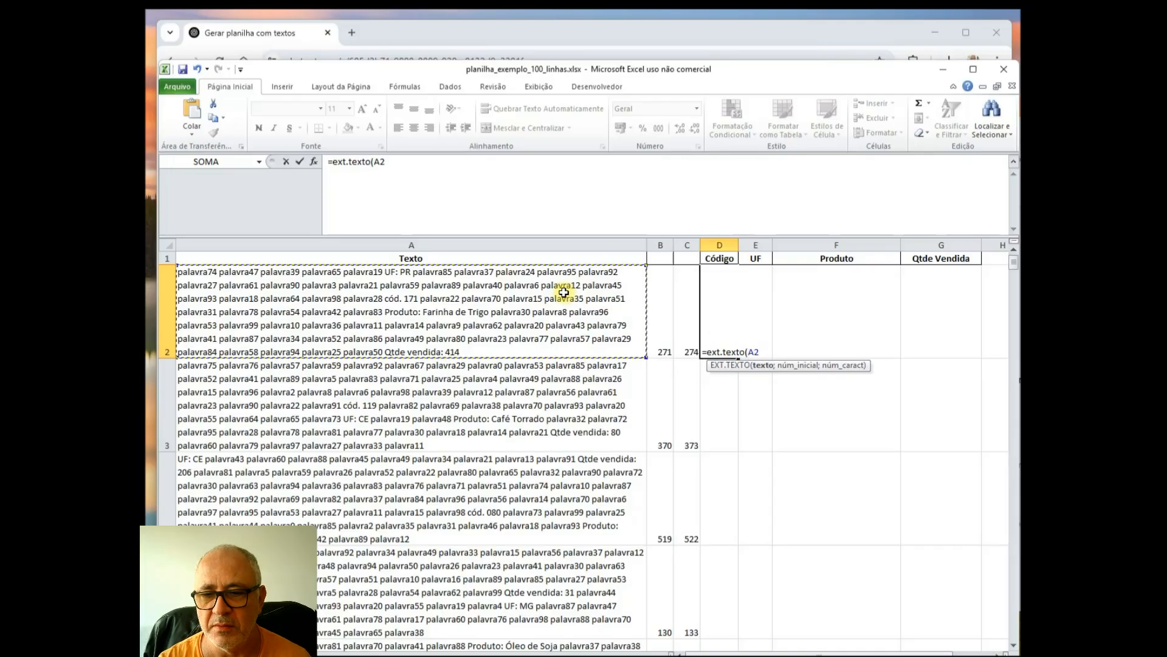
{"action": "type", "text": ";"}
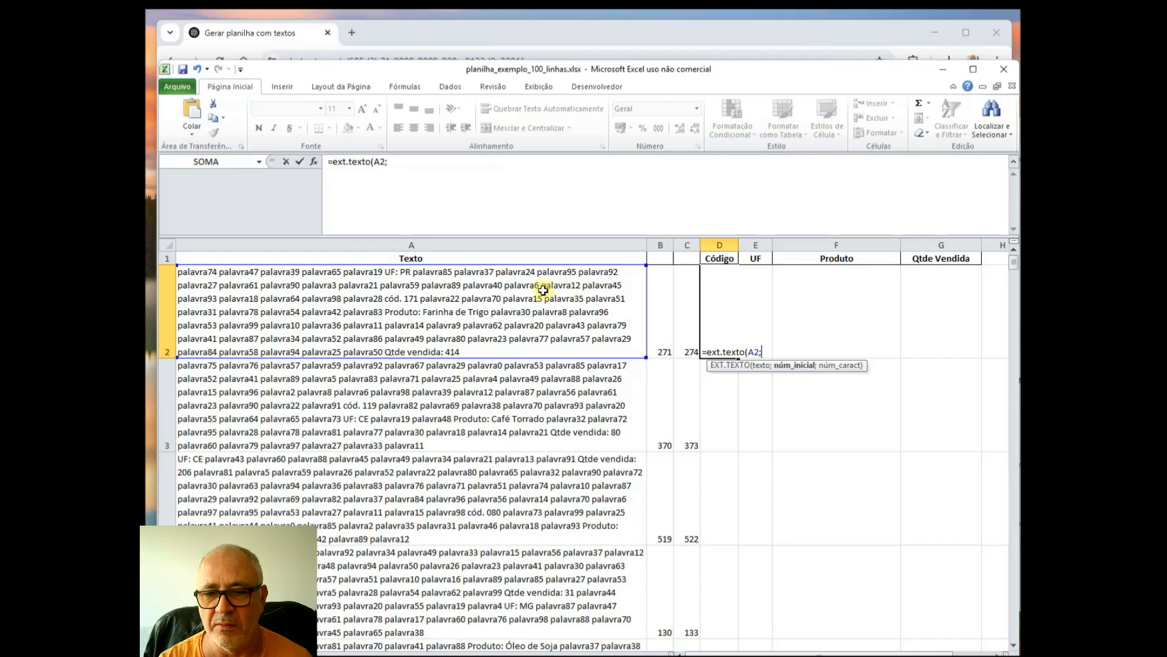
{"action": "left_click", "coordinate": [662, 308]}
{"action": "type", "text": ";"}
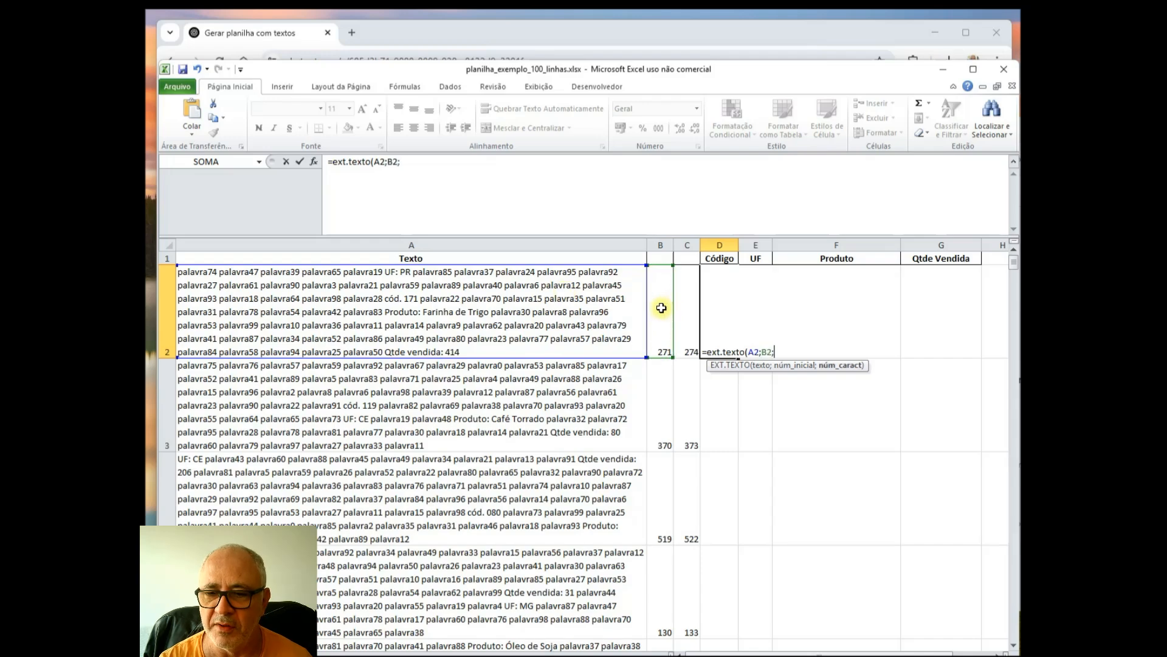
{"action": "left_click", "coordinate": [689, 325]}
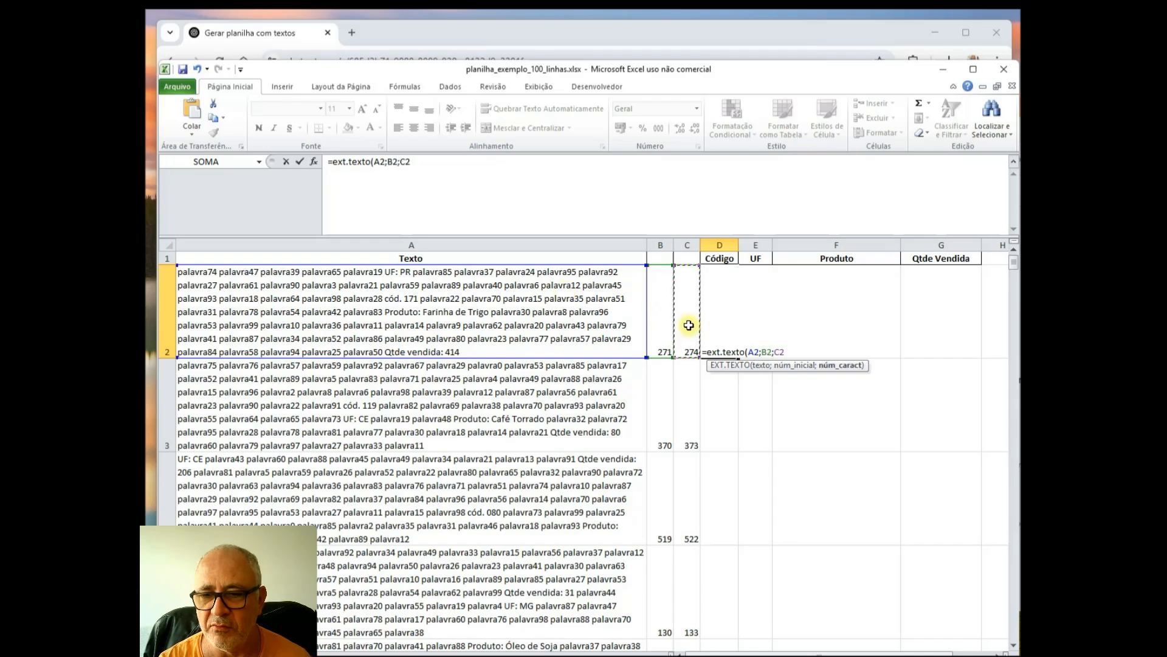
{"action": "type", "text": ")"}
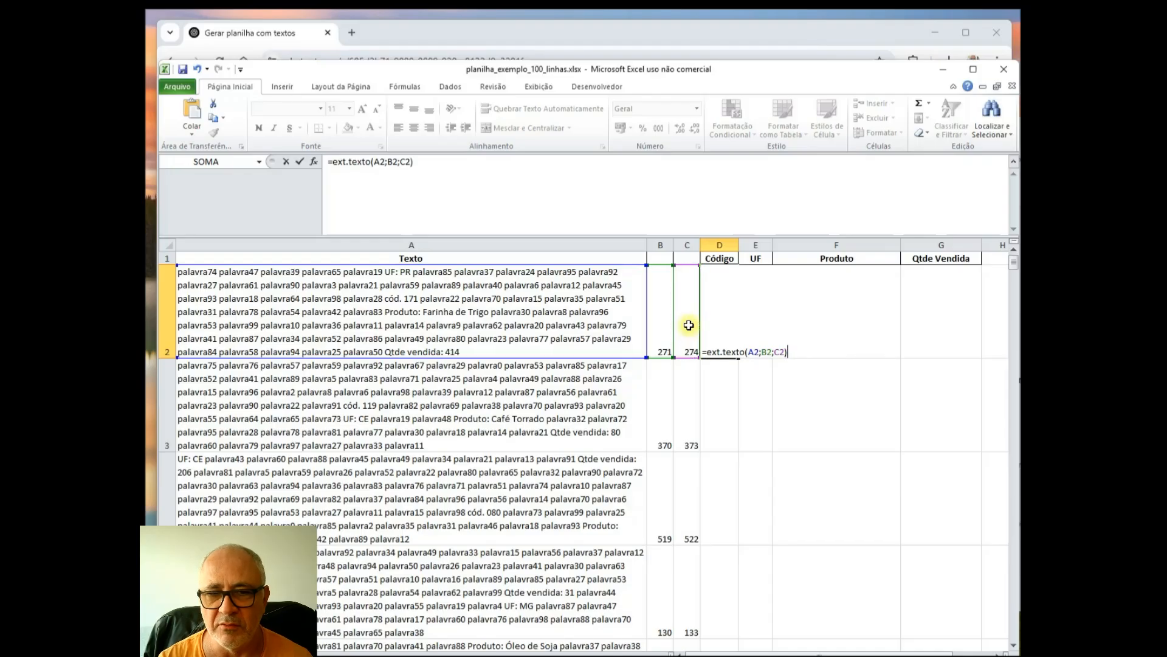
{"action": "key", "text": "Return"}
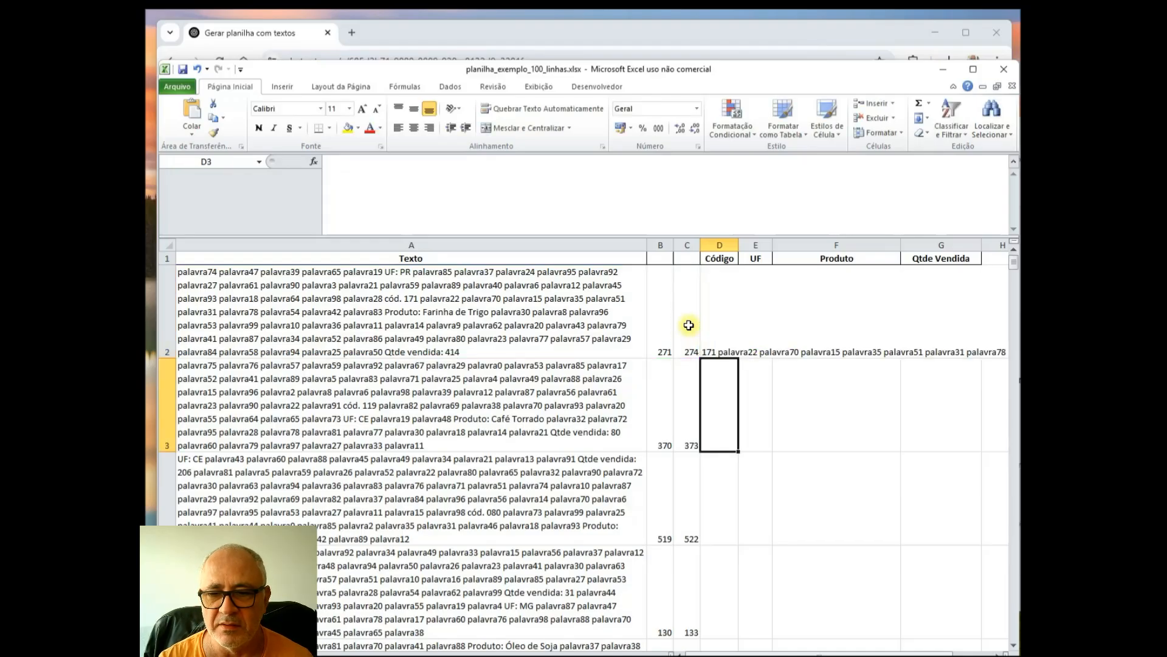
{"action": "key", "text": "Up"}
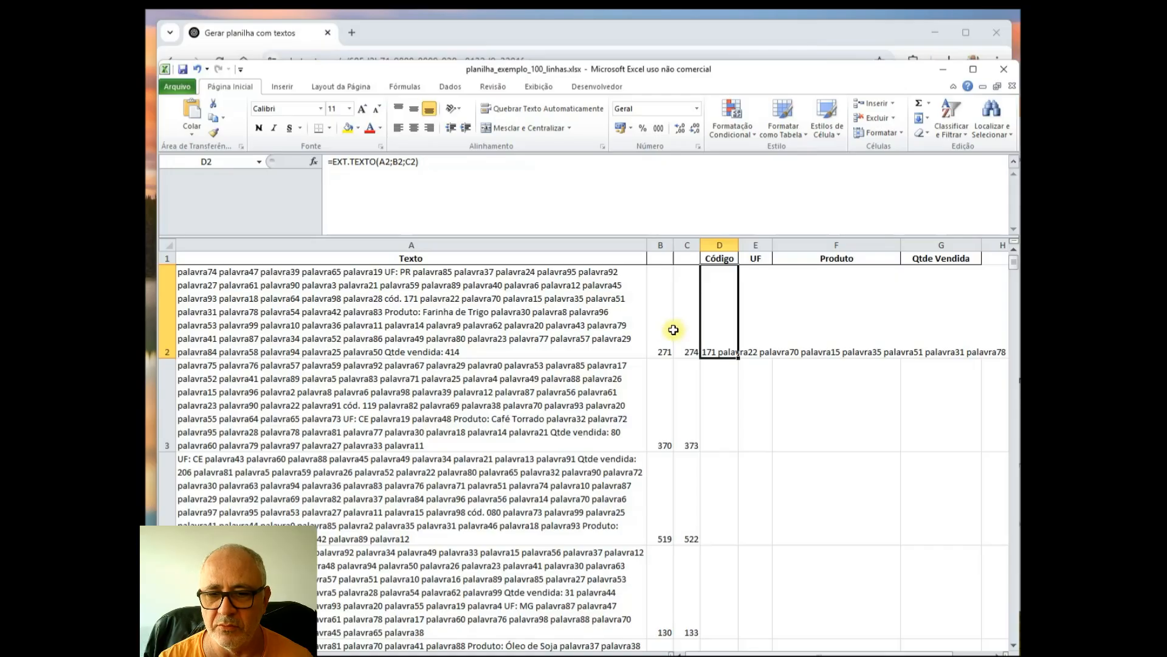
{"action": "left_click", "coordinate": [686, 329]}
{"action": "left_click", "coordinate": [708, 329]}
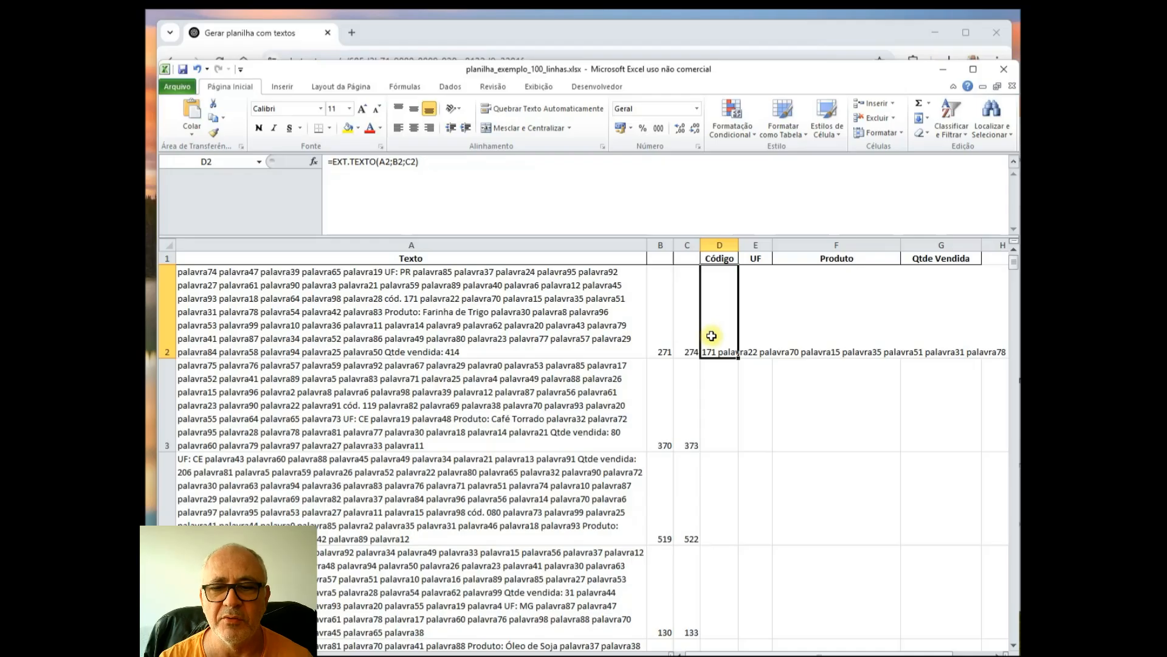
- Replace the character-count argument of the D2 formula with (C2-B2), making it =EXT.TEXTO(A2;B2;(C2-B2))
{"action": "left_click", "coordinate": [405, 164]}
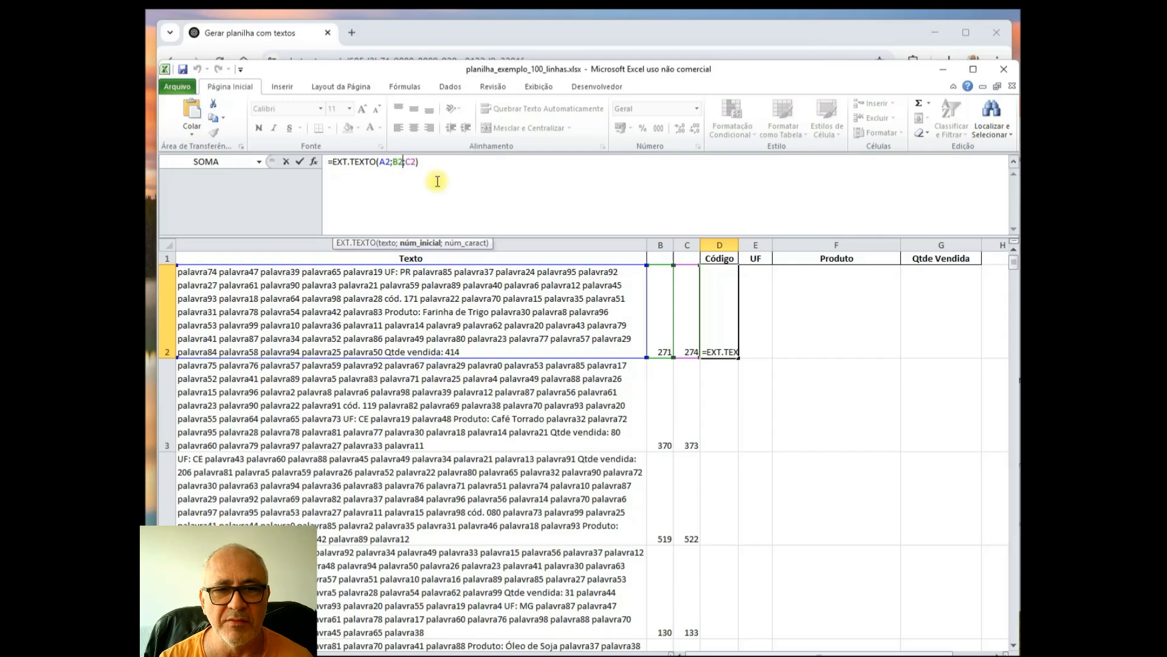
{"action": "key", "text": "Right"}
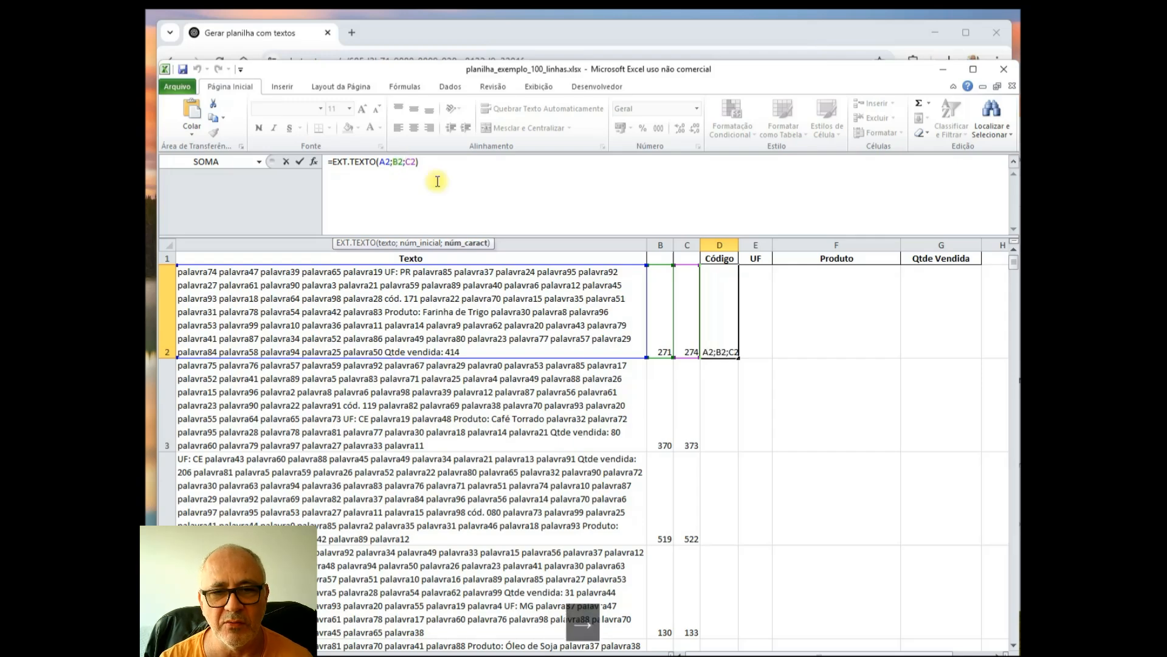
{"action": "key", "text": "Delete"}
{"action": "key", "text": "Delete"}
{"action": "type", "text": "("}
{"action": "left_click", "coordinate": [685, 320]}
{"action": "type", "text": "-"}
{"action": "left_click", "coordinate": [658, 319]}
{"action": "key", "text": "Right"}
{"action": "key", "text": "Right"}
{"action": "key", "text": "Right"}
{"action": "key", "text": "Left"}
{"action": "key", "text": "Left"}
{"action": "key", "text": "Left"}
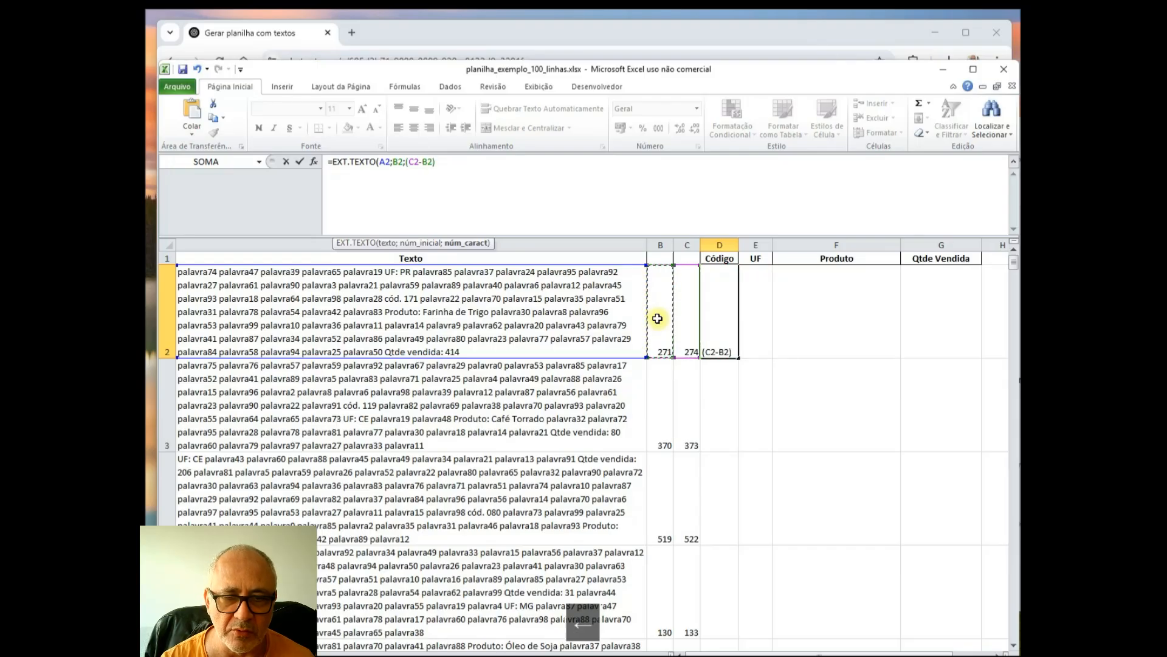
{"action": "key", "text": "Return"}
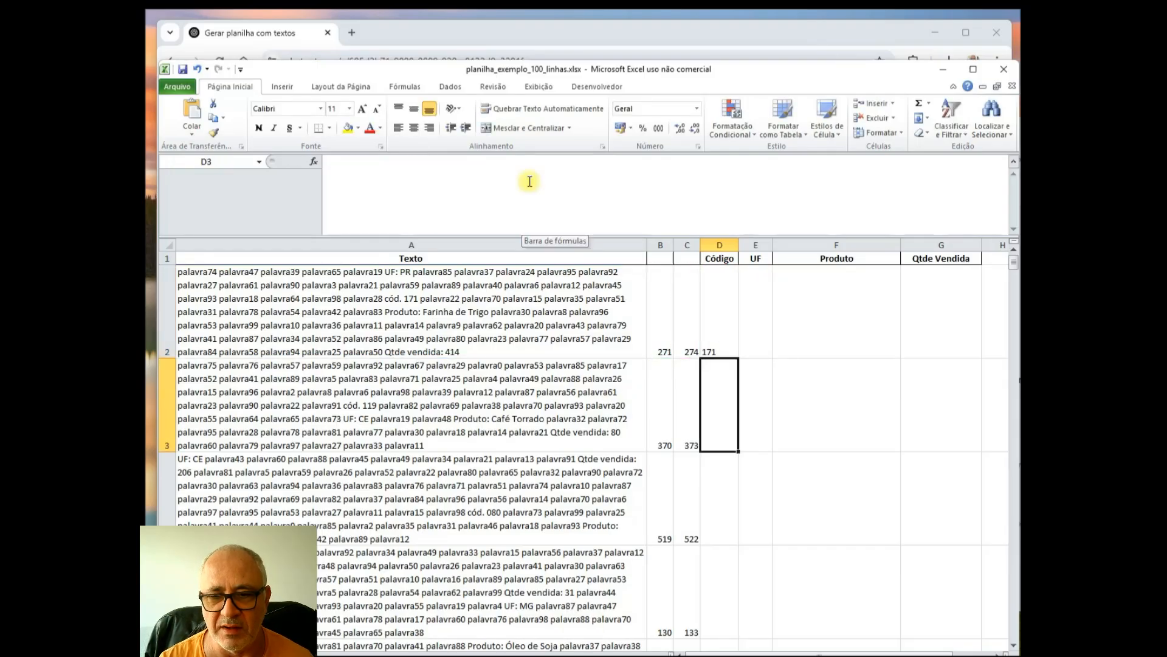
- Fill the D2 formula down the Código column and check the copied formula in D3
{"action": "key", "text": "Up"}
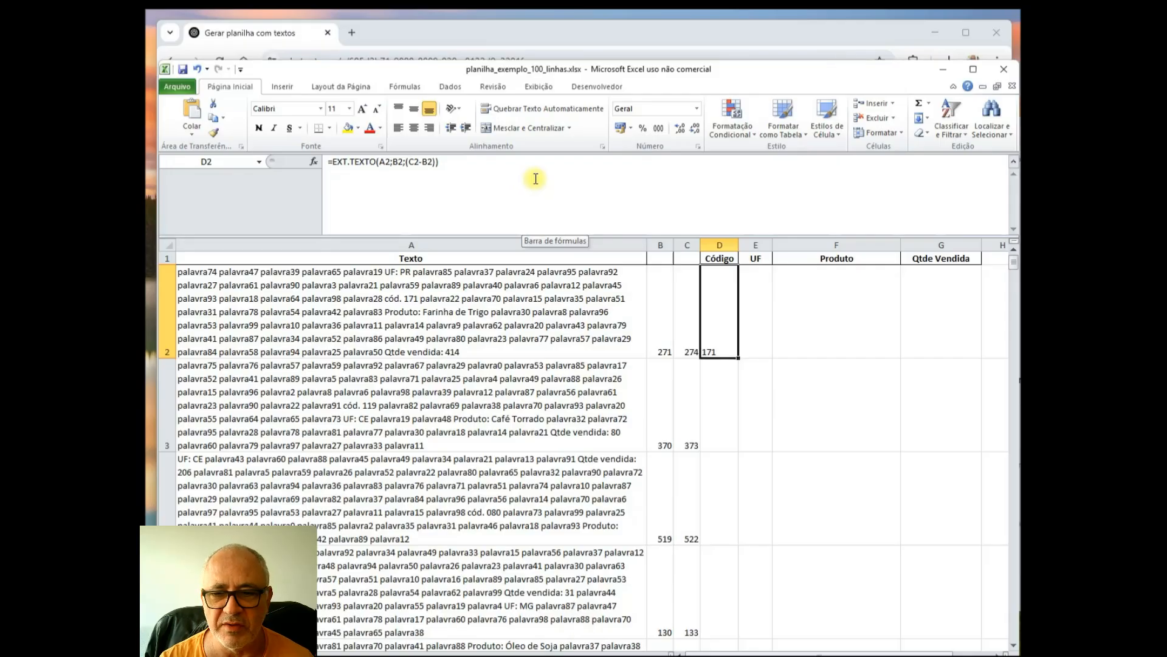
{"action": "double_click", "coordinate": [741, 359]}
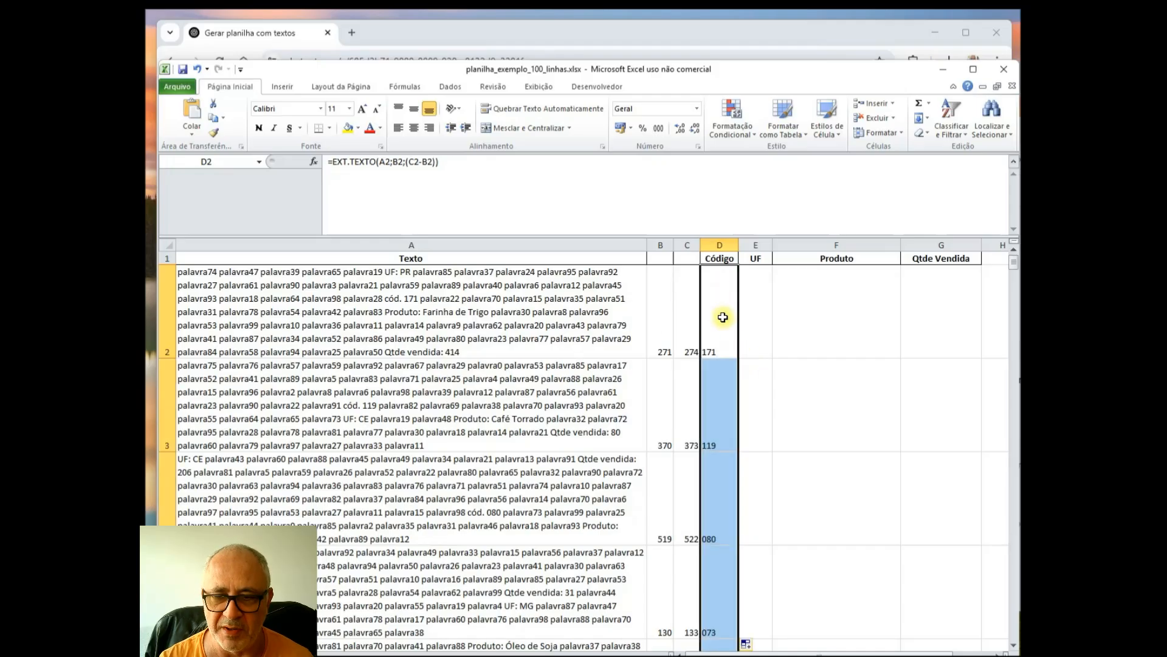
{"action": "left_click", "coordinate": [723, 341]}
{"action": "left_click", "coordinate": [727, 388]}
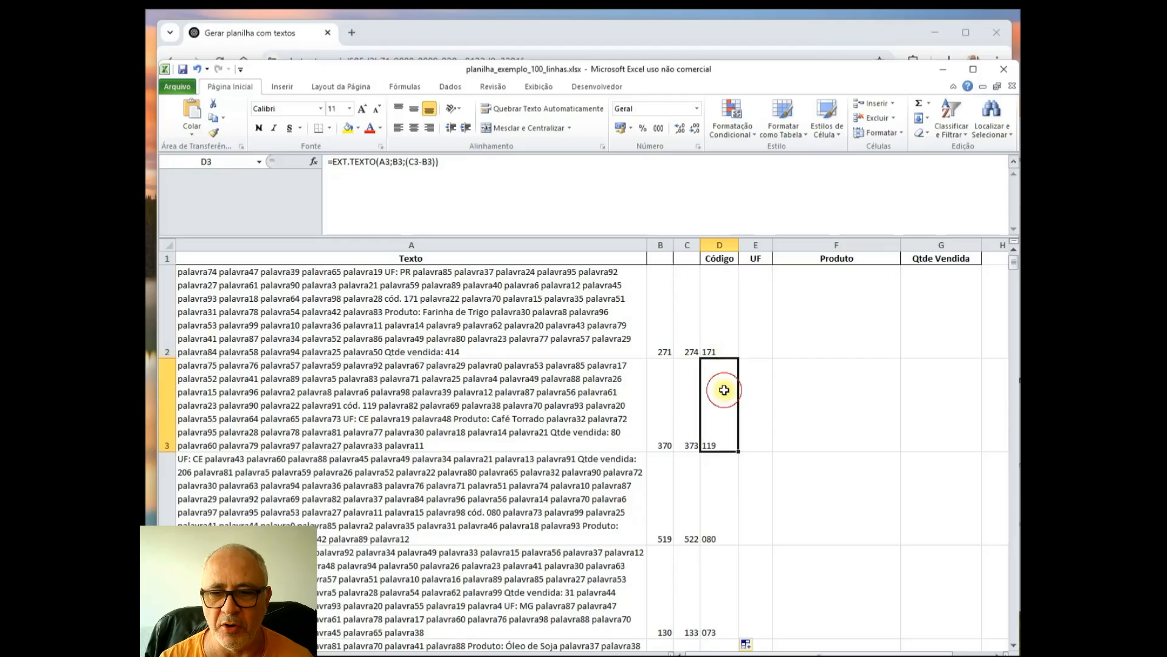
- Copy column D and paste it over itself as values, so the Código column holds no formulas
{"action": "left_click", "coordinate": [716, 320]}
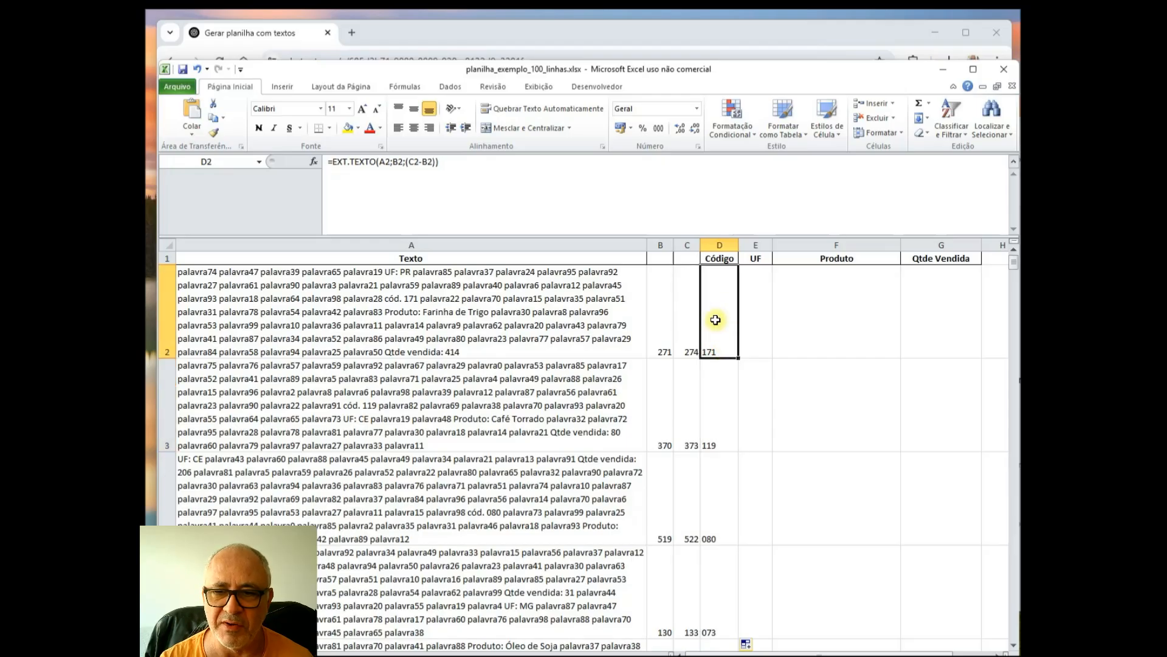
{"action": "left_click", "coordinate": [720, 244]}
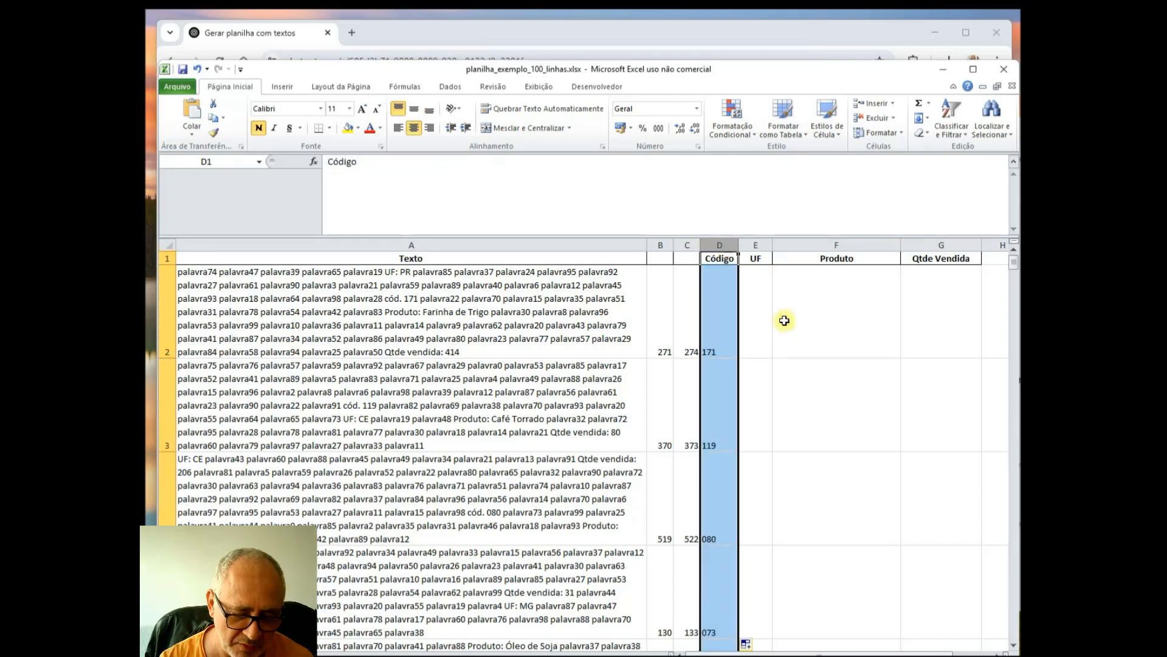
{"action": "key", "text": "ctrl+c"}
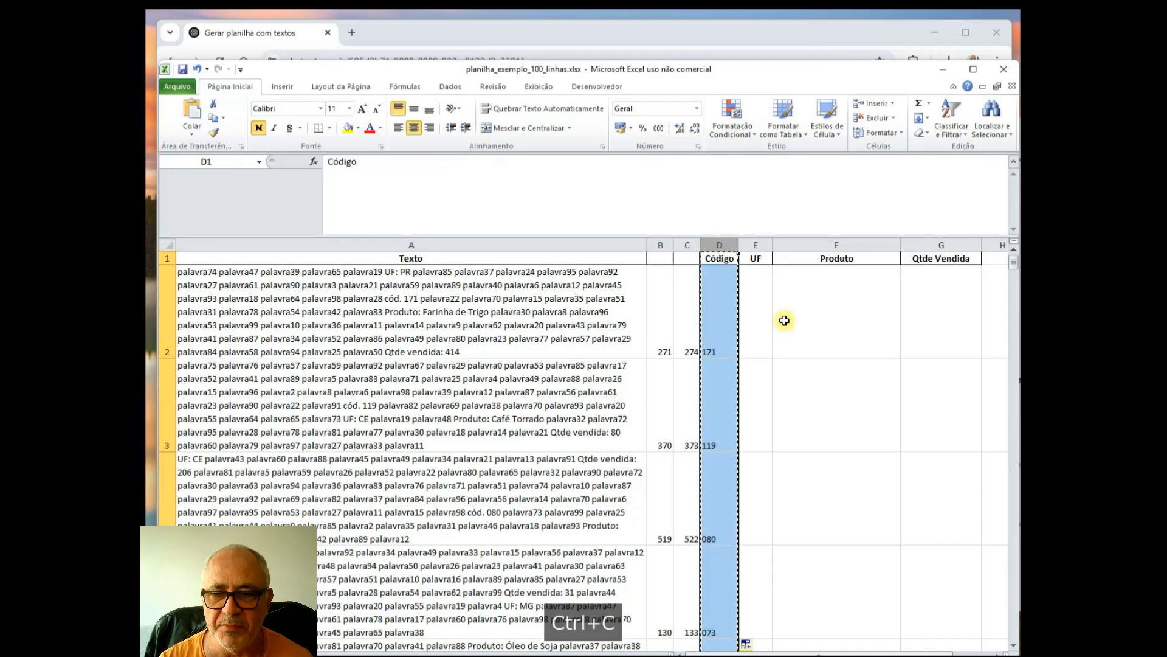
{"action": "right_click", "coordinate": [726, 263]}
{"action": "left_click", "coordinate": [633, 315]}
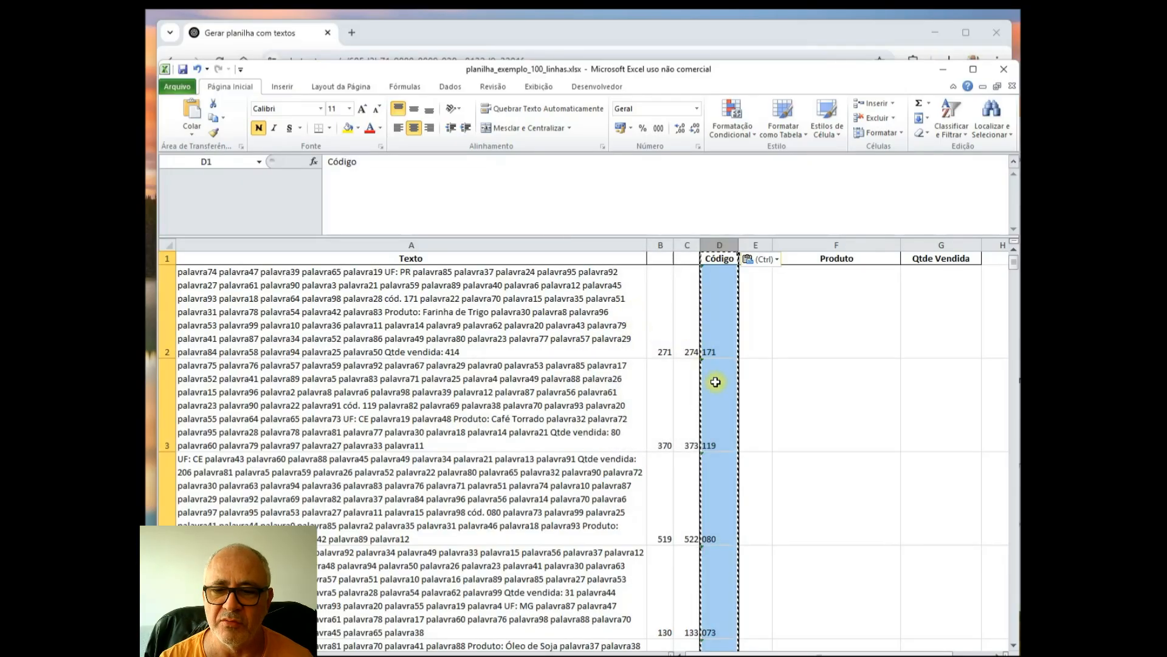
{"action": "left_click", "coordinate": [710, 338]}
{"action": "key", "text": "Down"}
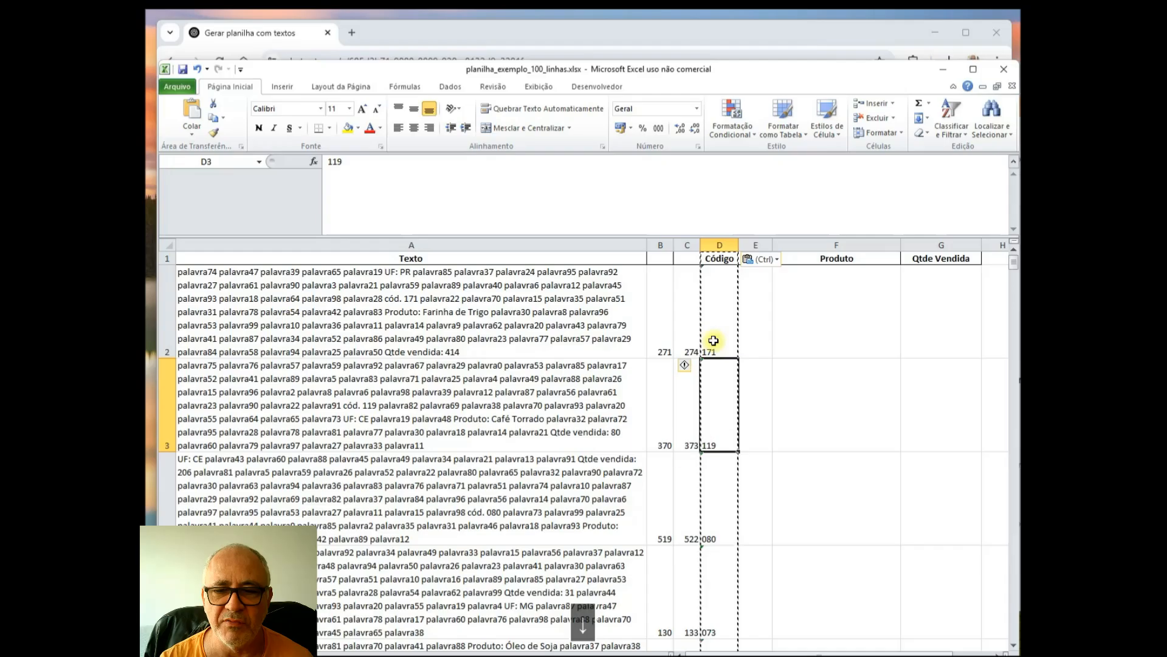
- Clear the helper formulas in columns B and C from row 2 down to the last data row
{"action": "key", "text": "Up"}
{"action": "key", "text": "Left"}
{"action": "key", "text": "Left"}
{"action": "key", "text": "Right"}
{"action": "key", "text": "Left"}
{"action": "key", "text": "Right"}
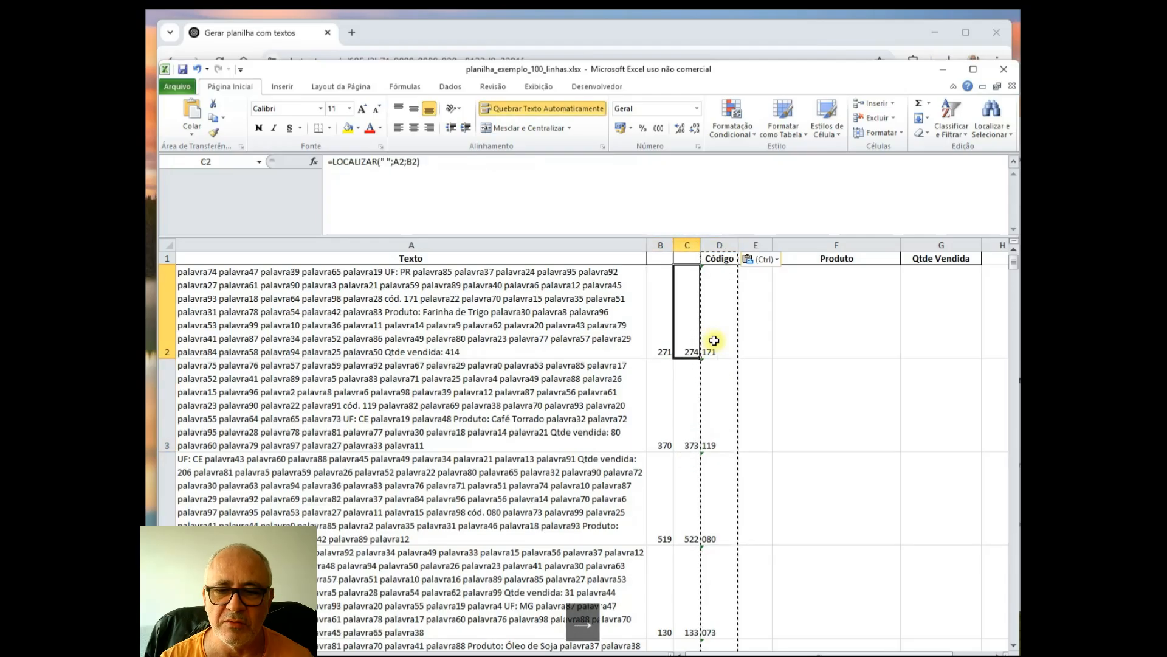
{"action": "key", "text": "Right"}
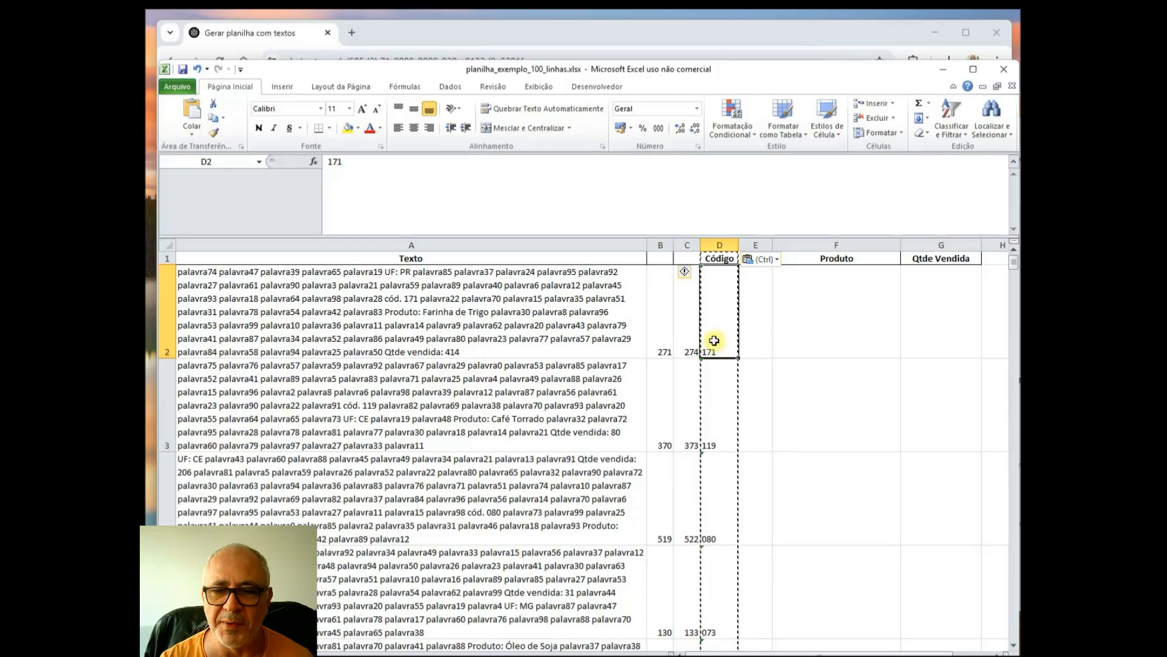
{"action": "key", "text": "Left"}
{"action": "key", "text": "Left"}
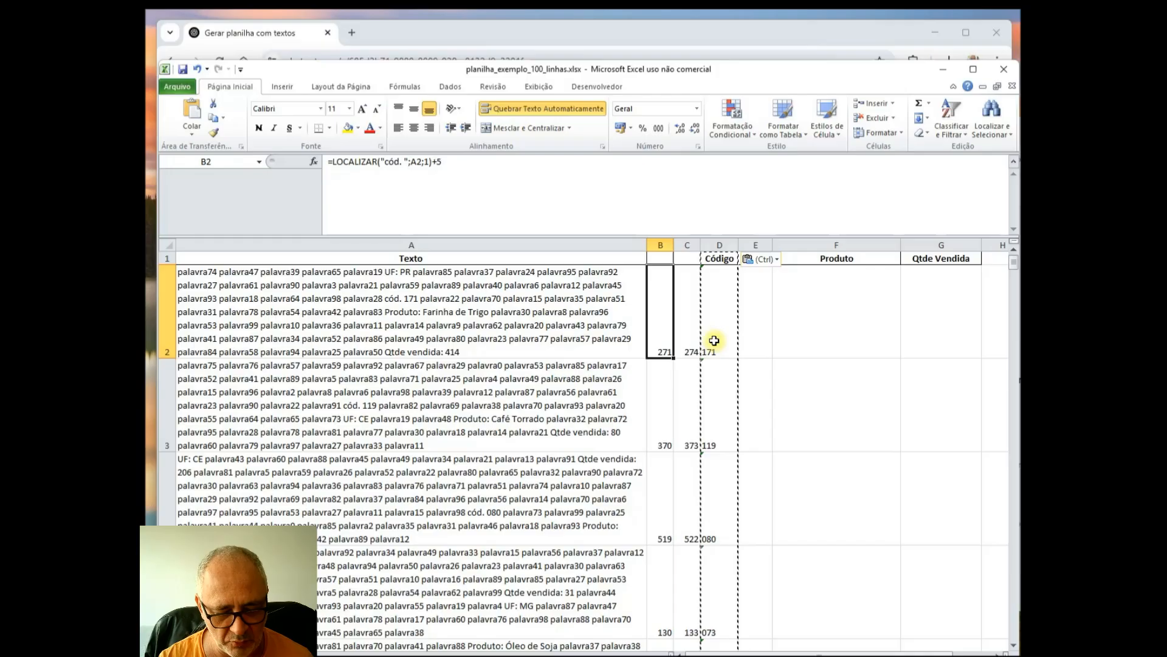
{"action": "key", "text": "shift+Right"}
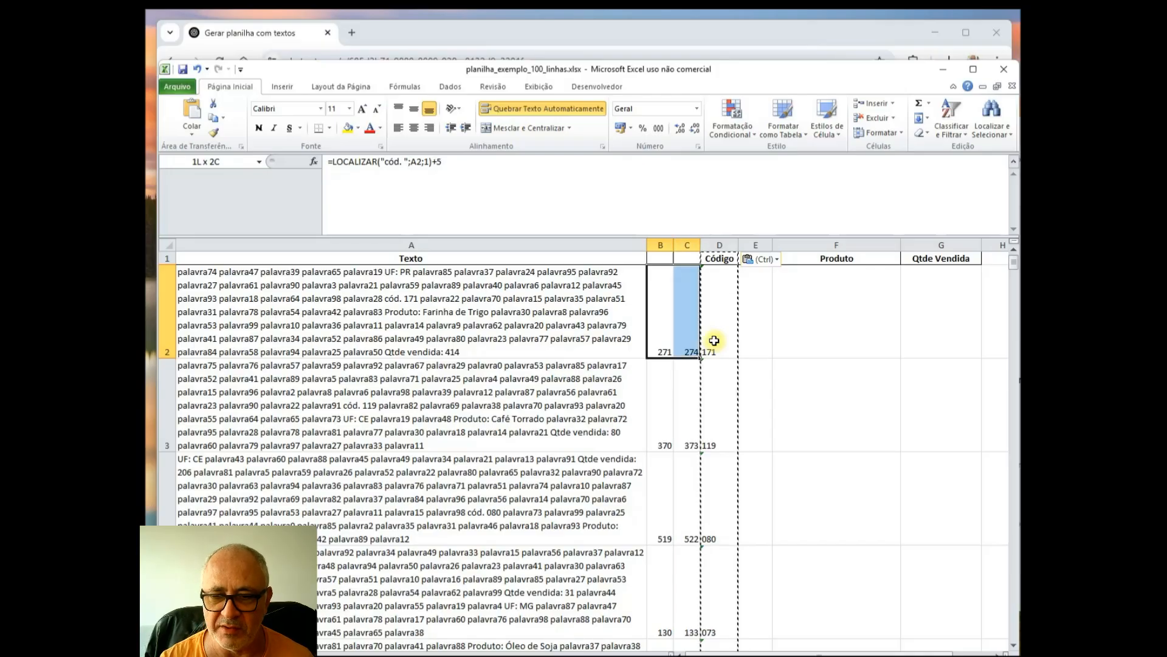
{"action": "key", "text": "ctrl"}
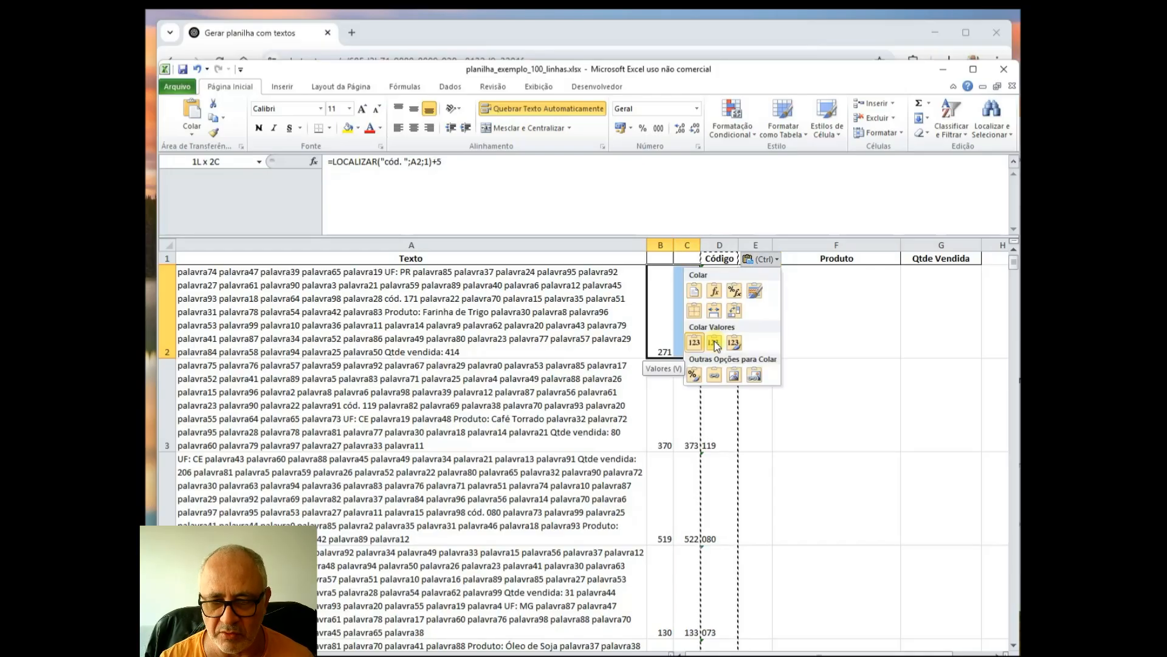
{"action": "left_click", "coordinate": [714, 343]}
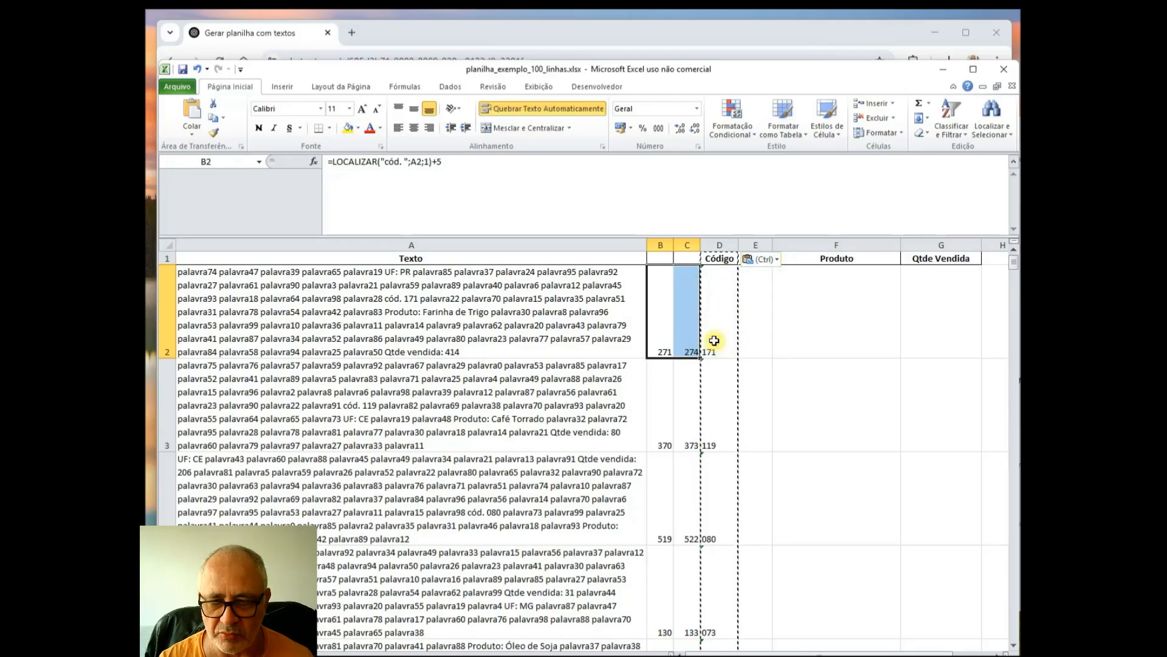
{"action": "key", "text": "ctrl+shift+Down"}
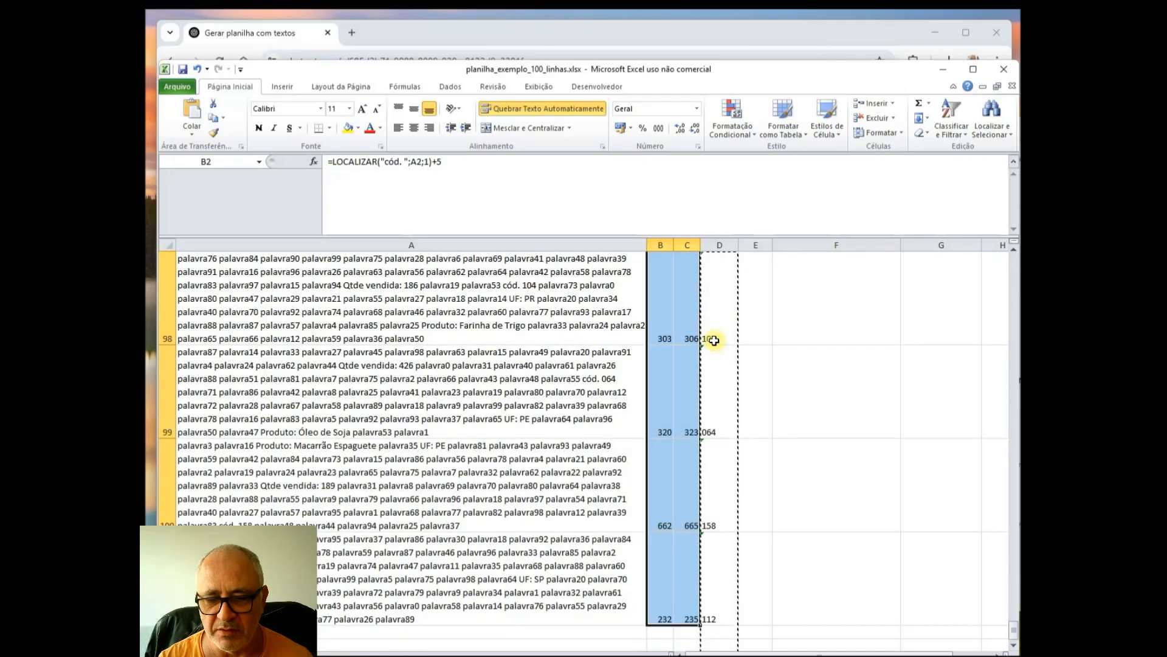
{"action": "key", "text": "Delete"}
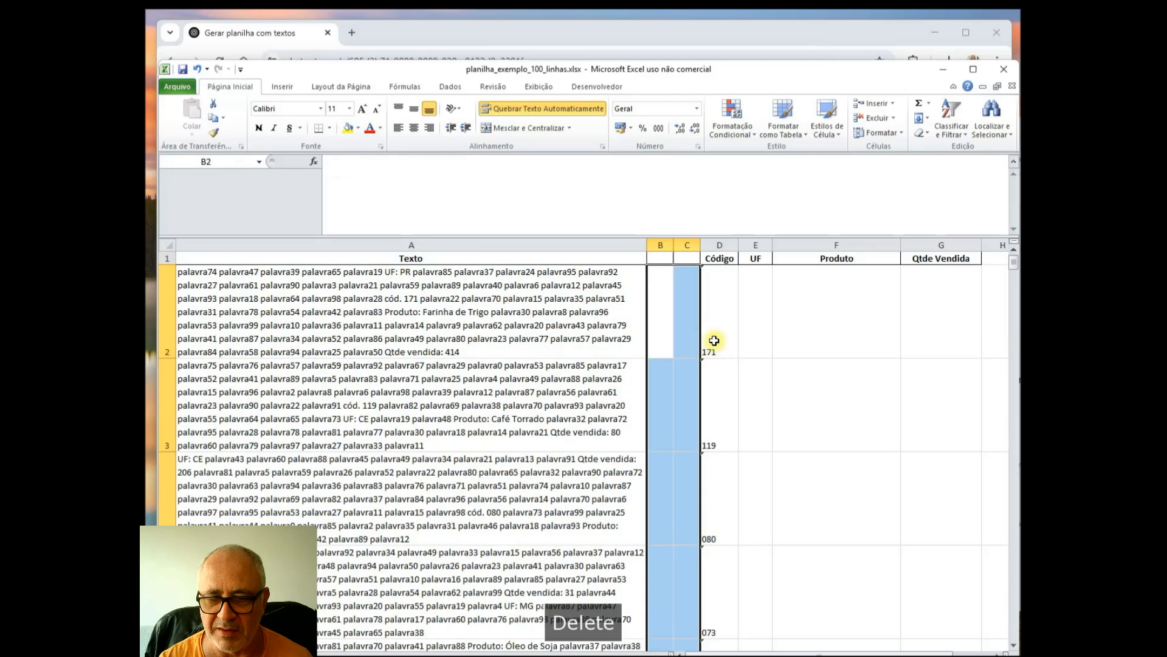
{"action": "key", "text": "Right"}
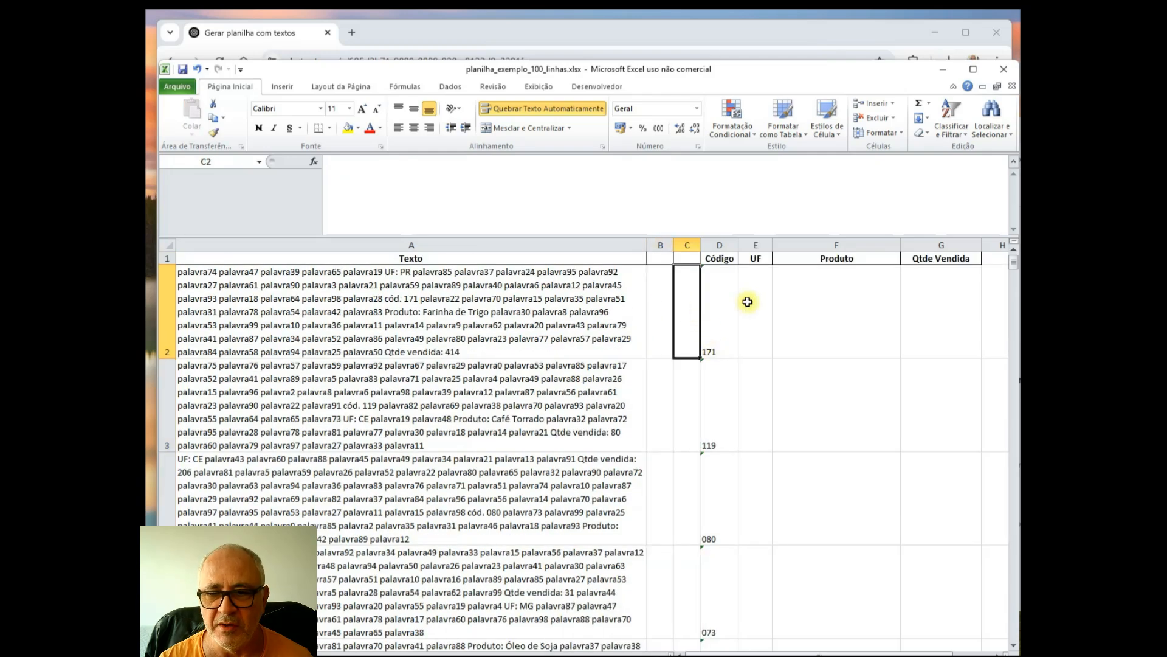
- Enter =LOCALIZAR(A2;"UF";1) in cell B2
{"action": "left_click", "coordinate": [750, 286]}
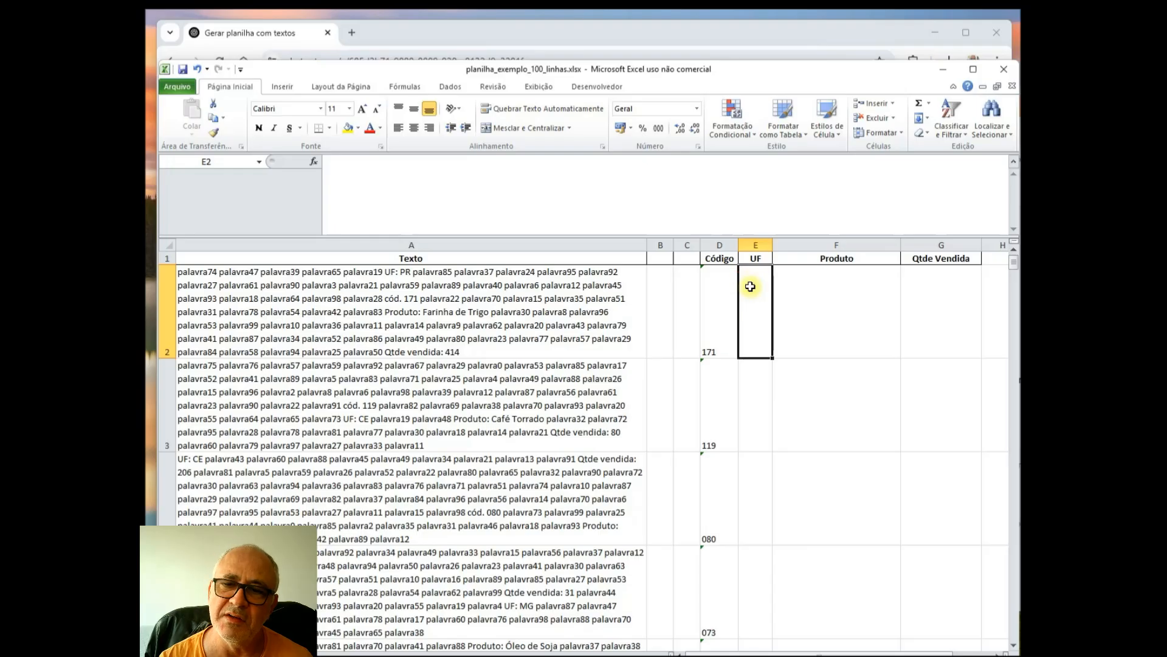
{"action": "left_click", "coordinate": [666, 314]}
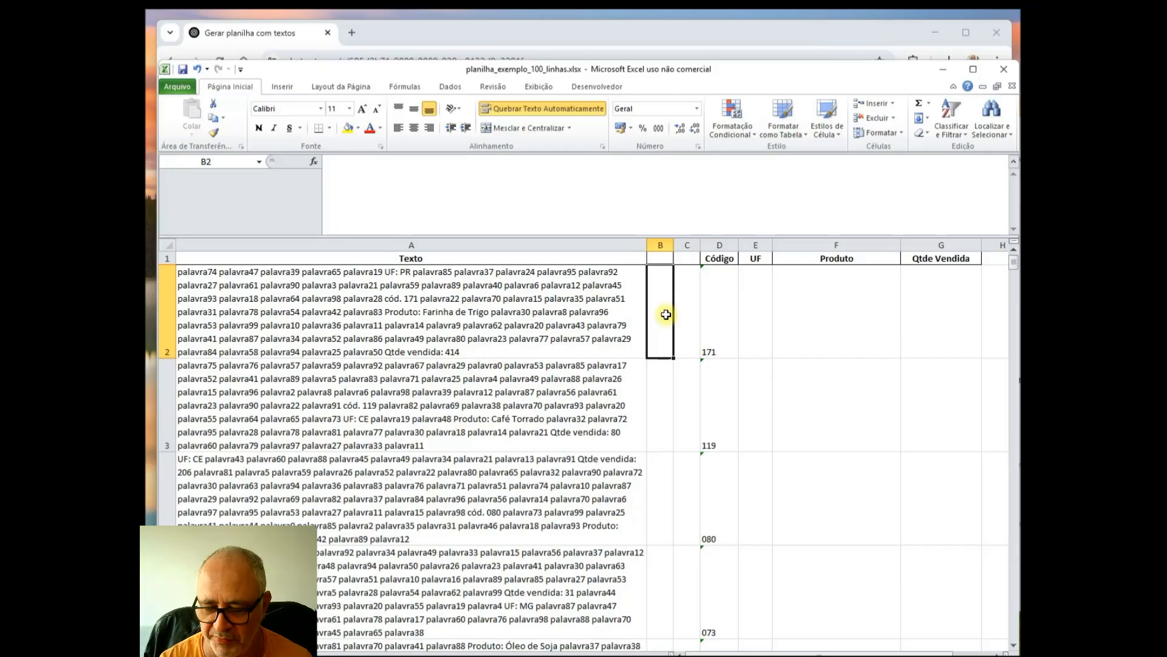
{"action": "type", "text": "=localiza"}
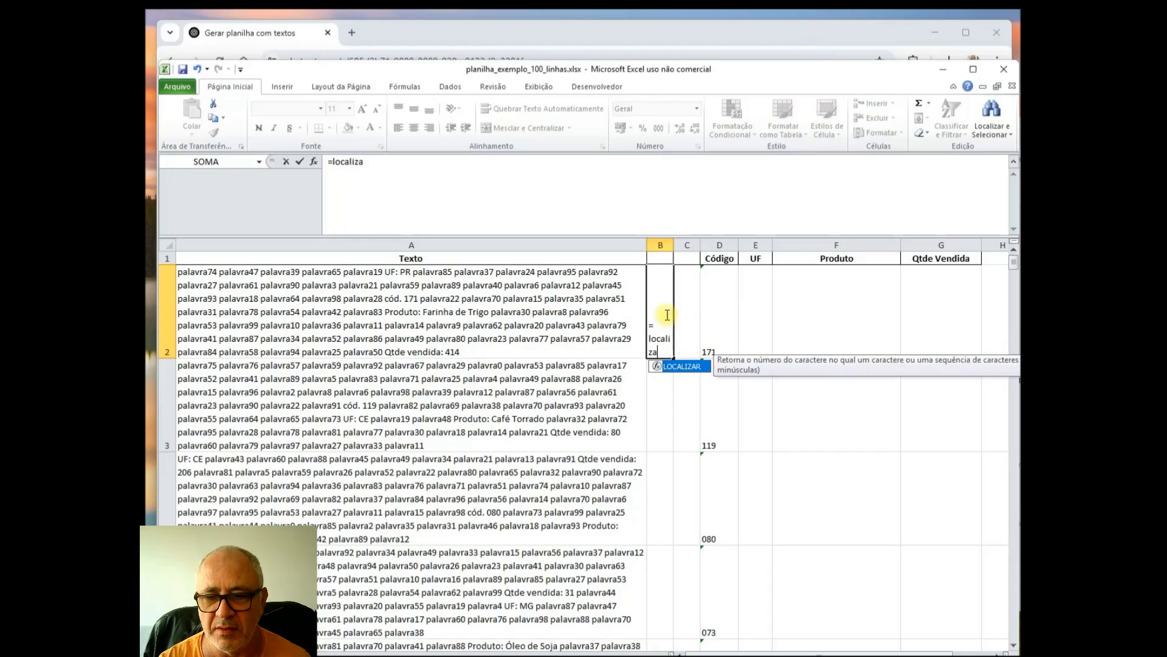
{"action": "type", "text": "r("}
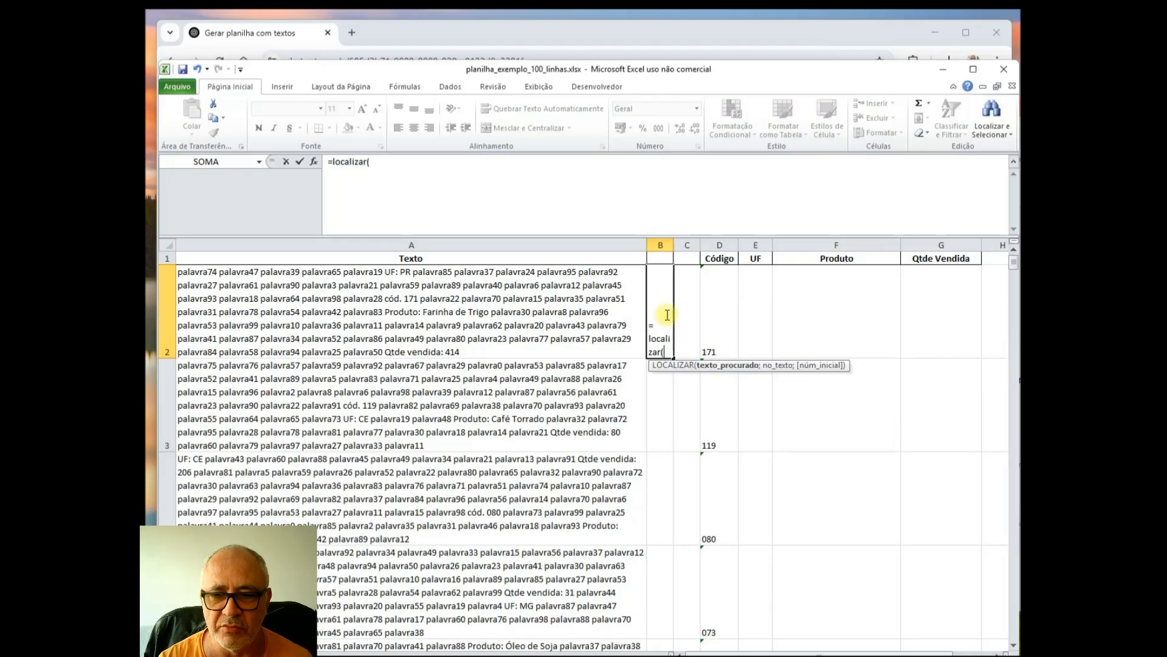
{"action": "key", "text": "Left"}
{"action": "type", "text": ";"}
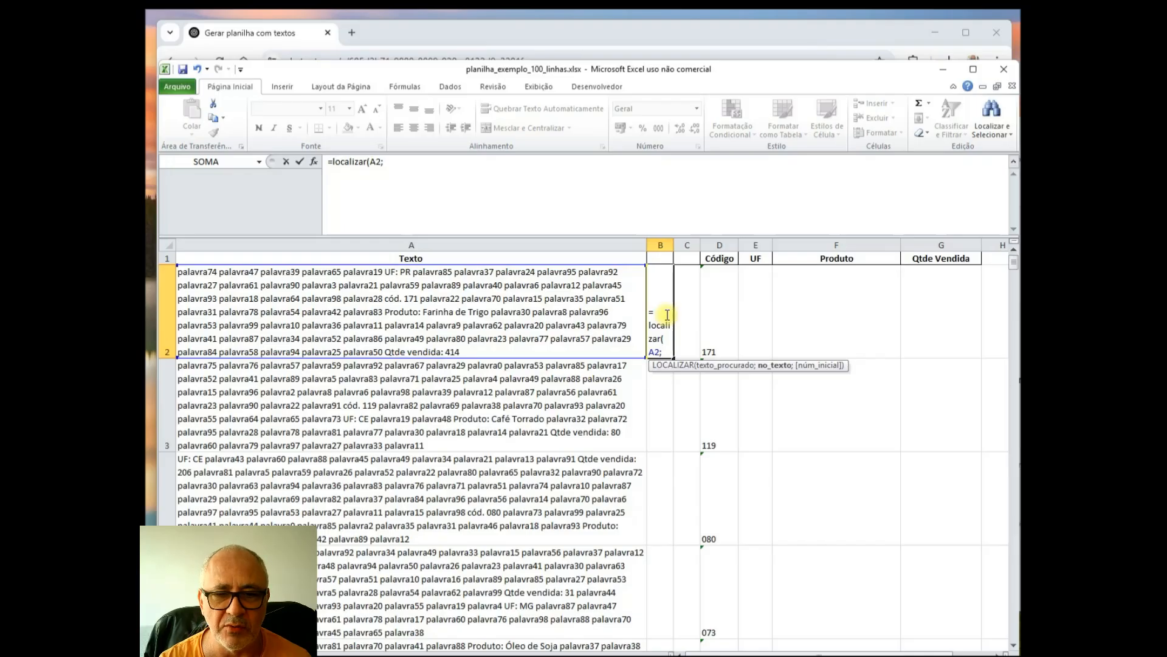
{"action": "type", "text": "\"UF"}
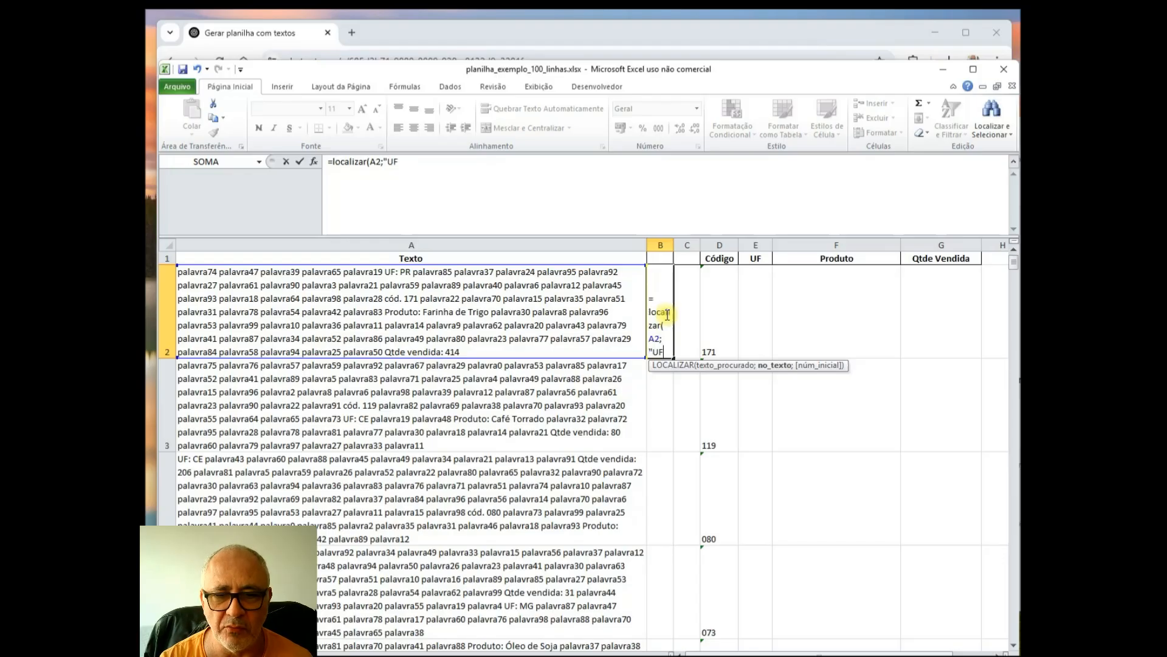
{"action": "type", "text": ": \";1"}
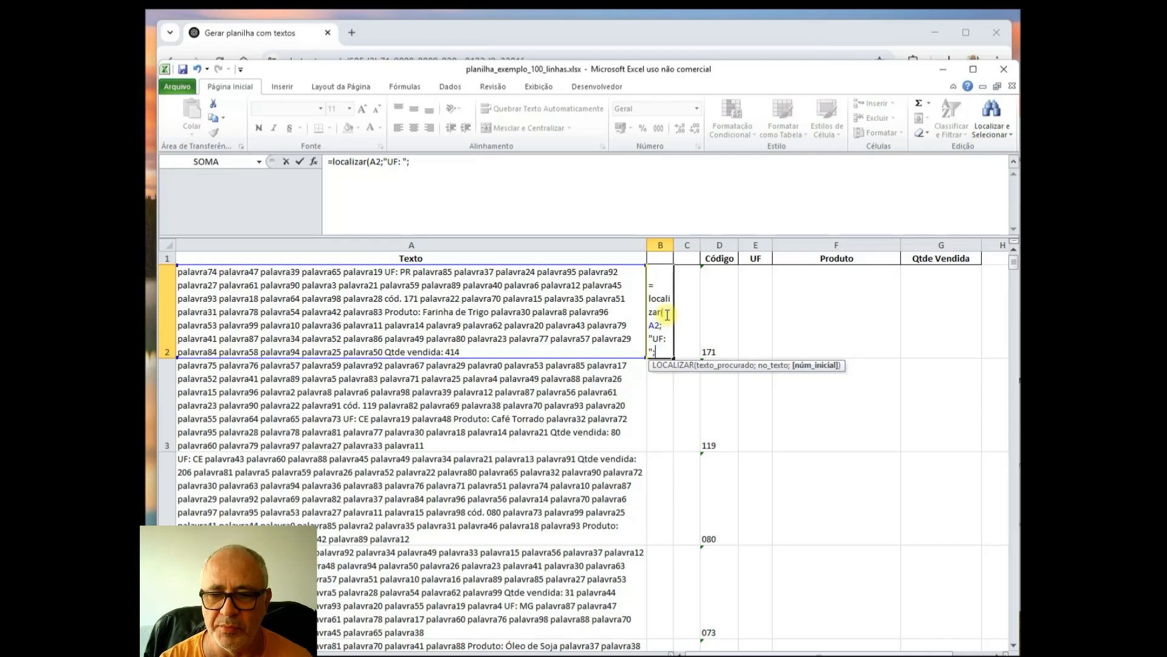
{"action": "type", "text": ")"}
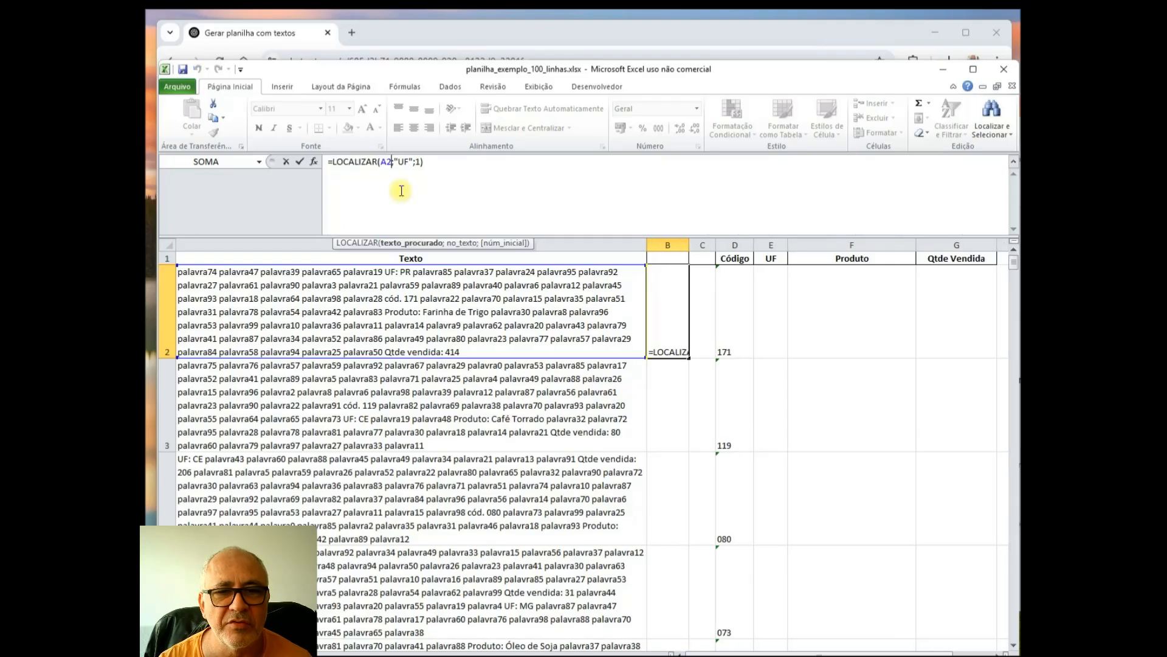
- Swap the first two arguments of the B2 formula, making it =LOCALIZAR("UF";A2;1)
{"action": "key", "text": "Left"}
{"action": "key", "text": "Left"}
{"action": "key", "text": "Delete"}
{"action": "key", "text": "Delete"}
{"action": "key", "text": "Delete"}
{"action": "key", "text": "Right"}
{"action": "key", "text": "Right"}
{"action": "key", "text": "Right"}
{"action": "key", "text": "Right"}
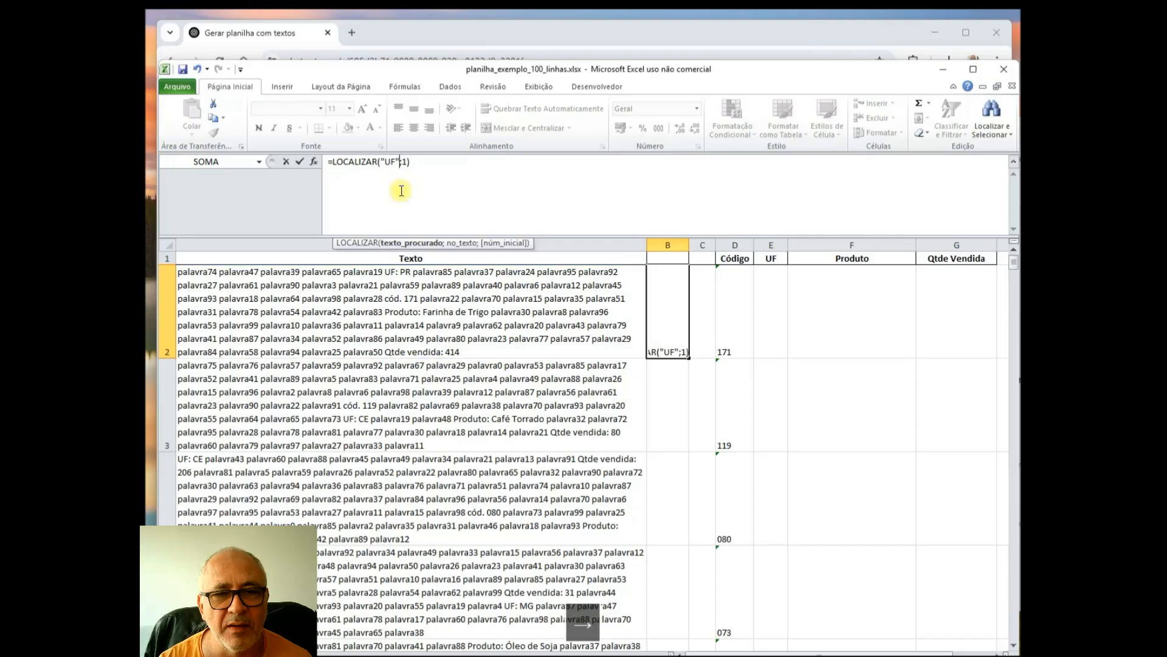
{"action": "type", "text": ";"}
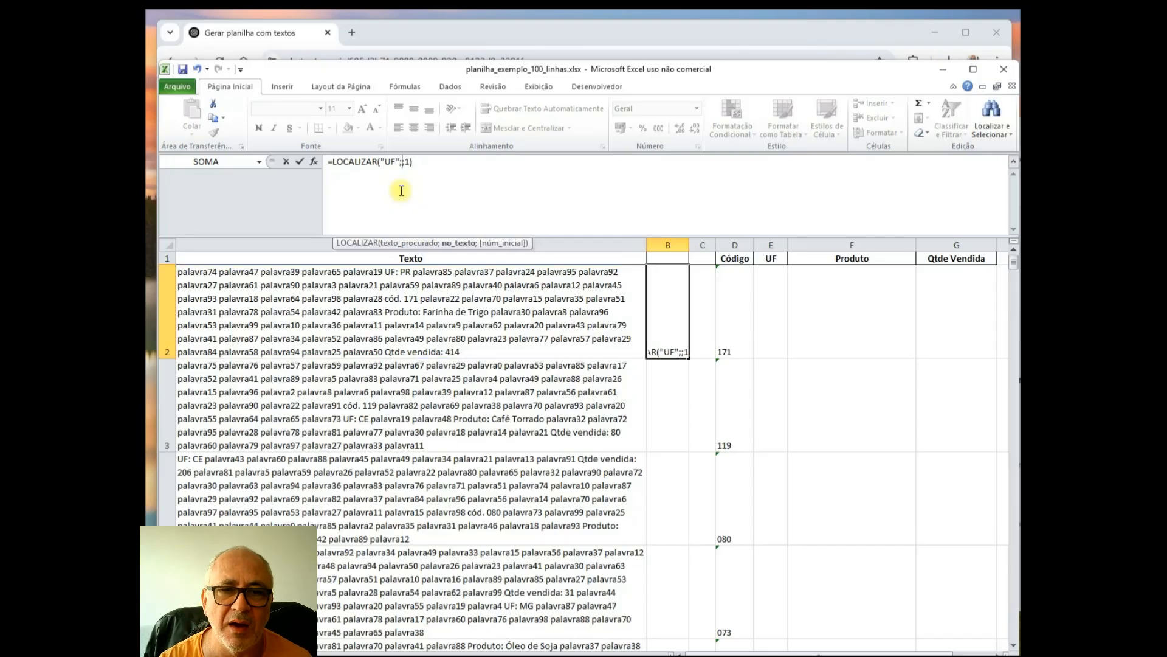
{"action": "type", "text": "A2"}
- Add a colon and a space to the search text in B2, making the formula =LOCALIZAR("UF: ";A2;1)
{"action": "key", "text": "Left"}
{"action": "key", "text": "Left"}
{"action": "key", "text": "Left"}
{"action": "key", "text": "Left"}
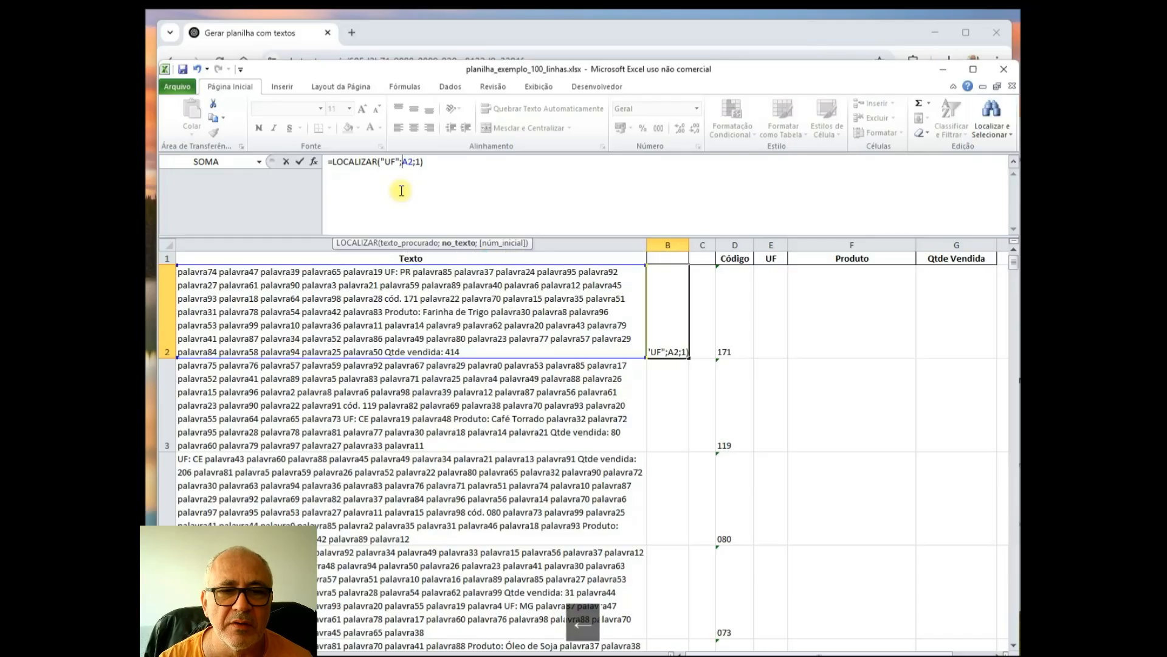
{"action": "type", "text": ":"}
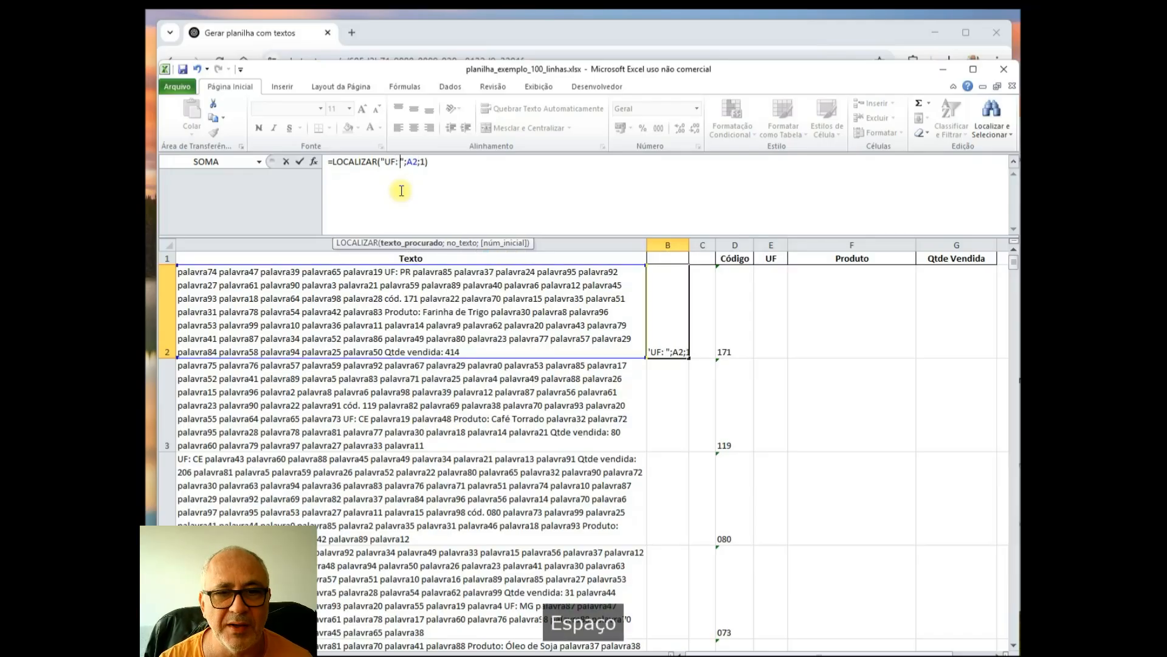
{"action": "key", "text": "Return"}
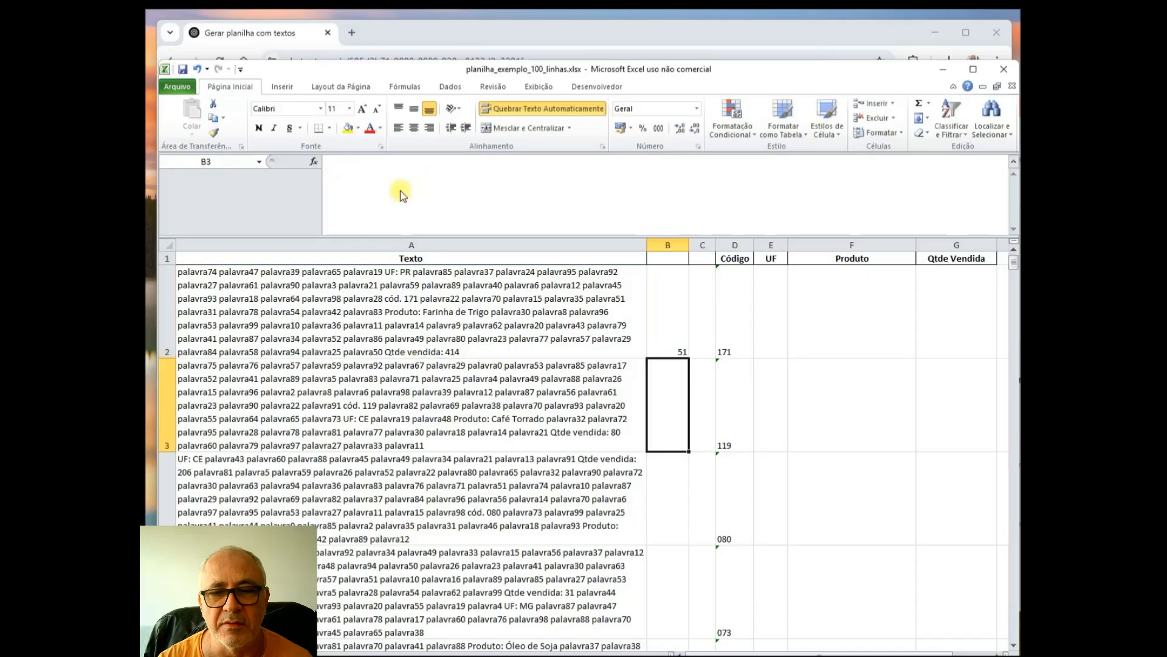
- Copy the B2 LOCALIZAR formula into cell C2
{"action": "key", "text": "Up"}
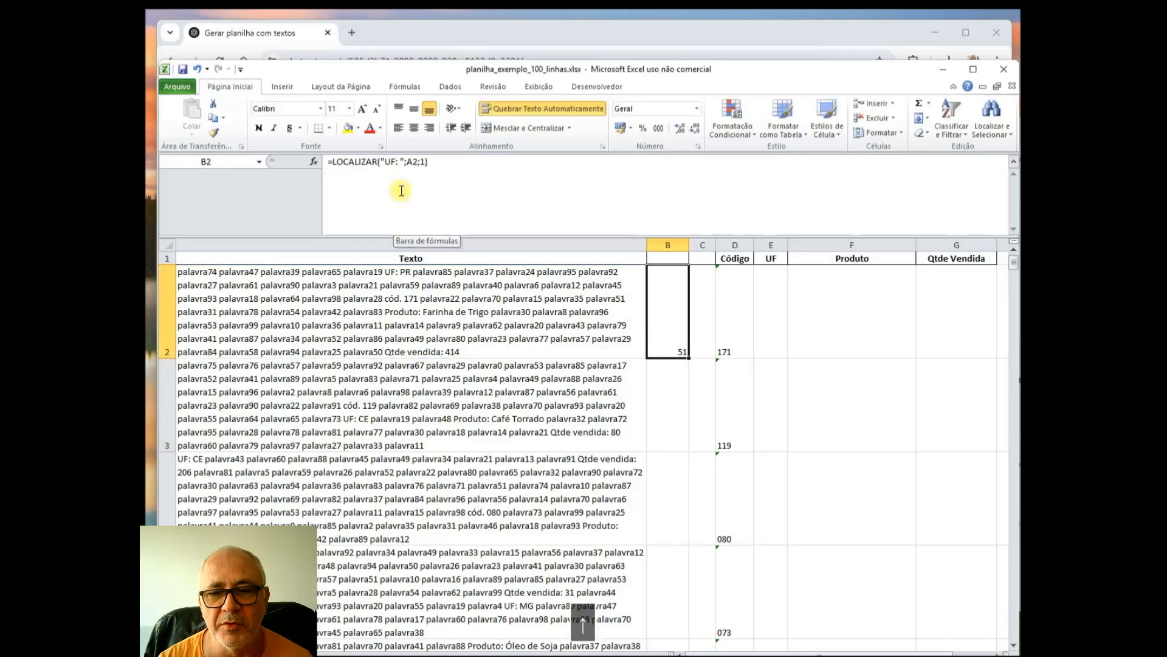
{"action": "key", "text": "Right"}
{"action": "key", "text": "Left"}
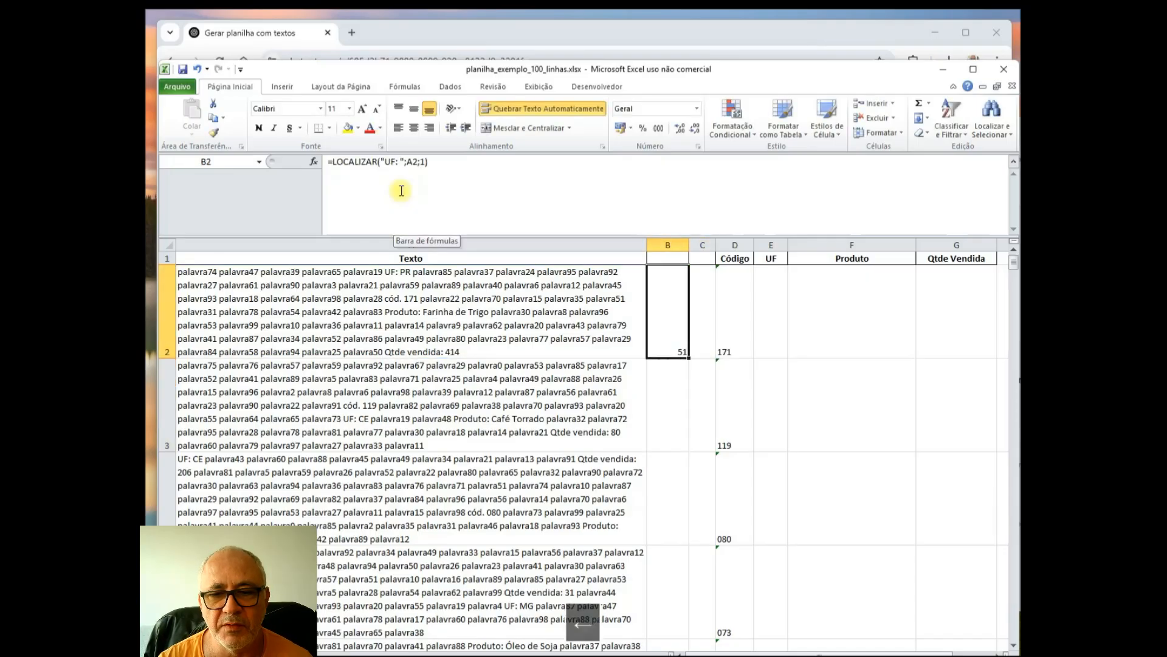
{"action": "key", "text": "ctrl+c"}
{"action": "key", "text": "Right"}
{"action": "key", "text": "ctrl+v"}
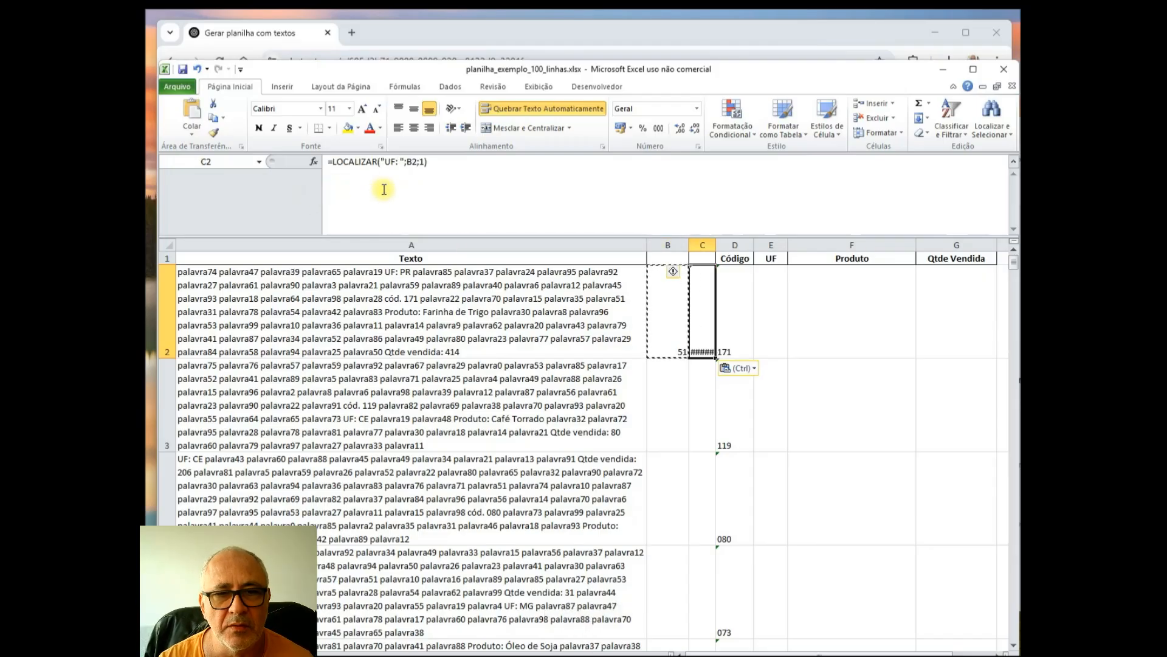
- Reduce the search text in the C2 formula to a single space, making it =LOCALIZAR(" ";B2;1)
{"action": "left_click", "coordinate": [391, 168]}
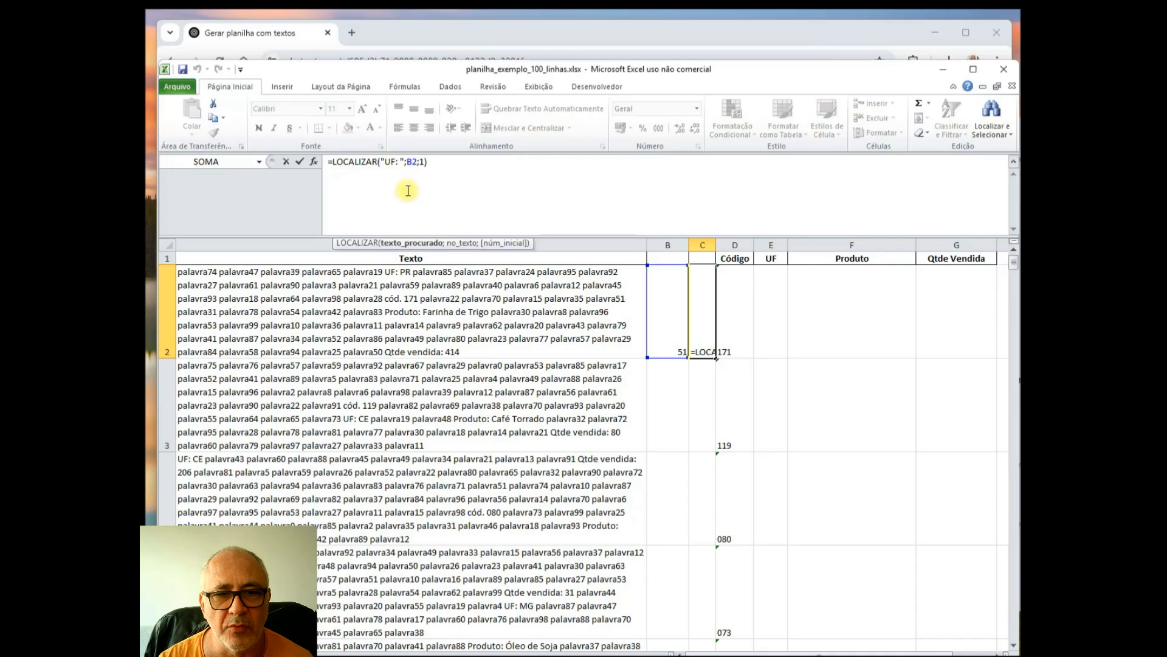
{"action": "key", "text": "Delete"}
{"action": "key", "text": "Delete"}
{"action": "key", "text": "Delete"}
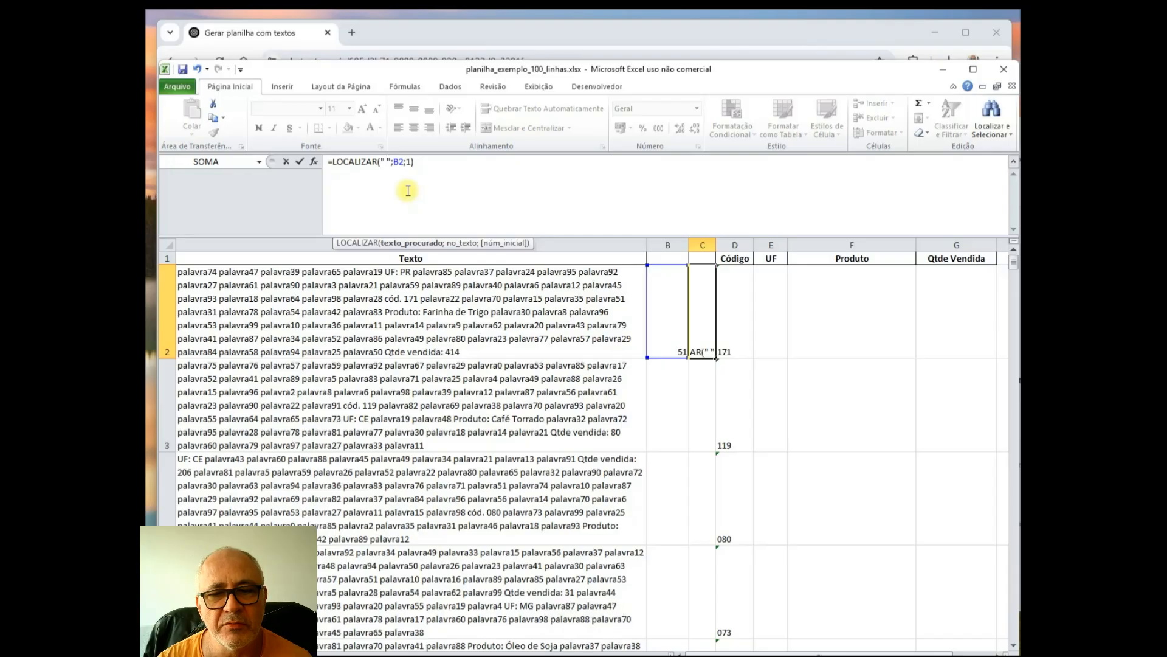
- Change the searched text reference in the C2 formula to A2, making it =LOCALIZAR(" ";A2;1)
{"action": "key", "text": "Right"}
{"action": "key", "text": "Right"}
{"action": "key", "text": "Right"}
{"action": "key", "text": "Right"}
{"action": "key", "text": "Right"}
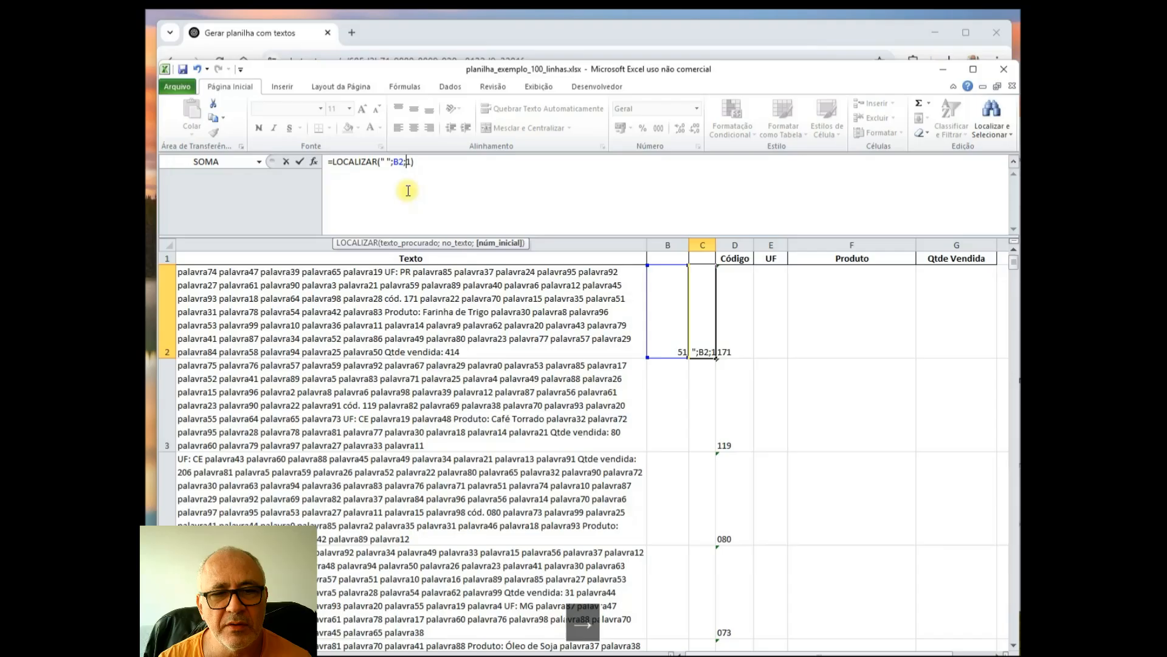
{"action": "key", "text": "Left"}
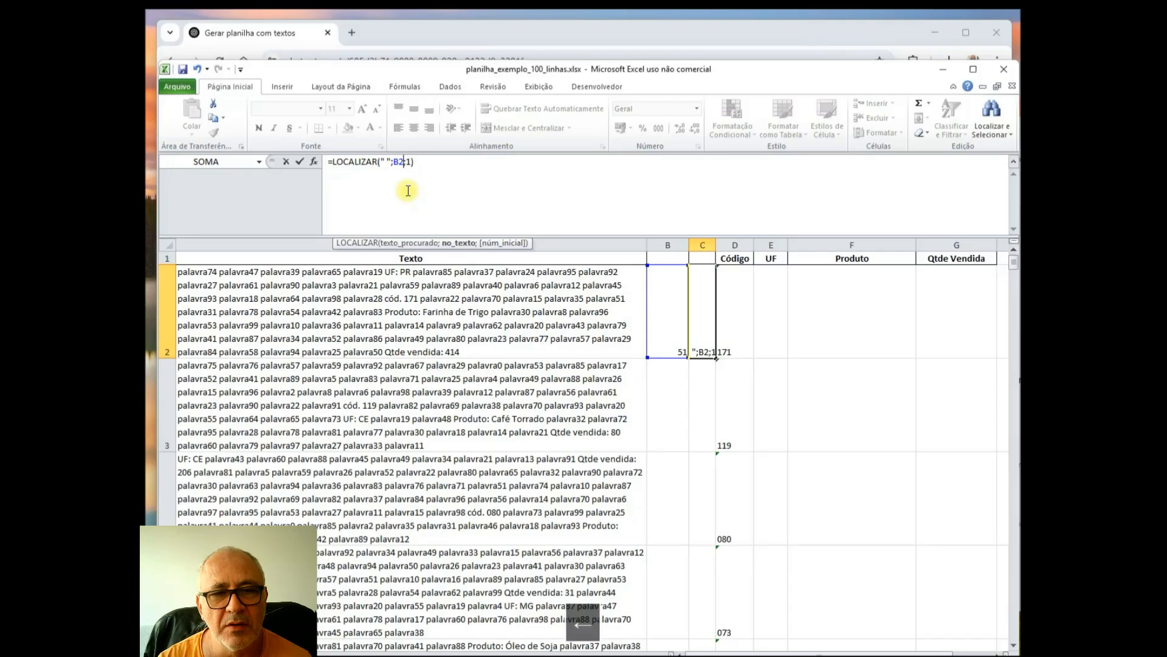
{"action": "key", "text": "Delete"}
{"action": "key", "text": "Delete"}
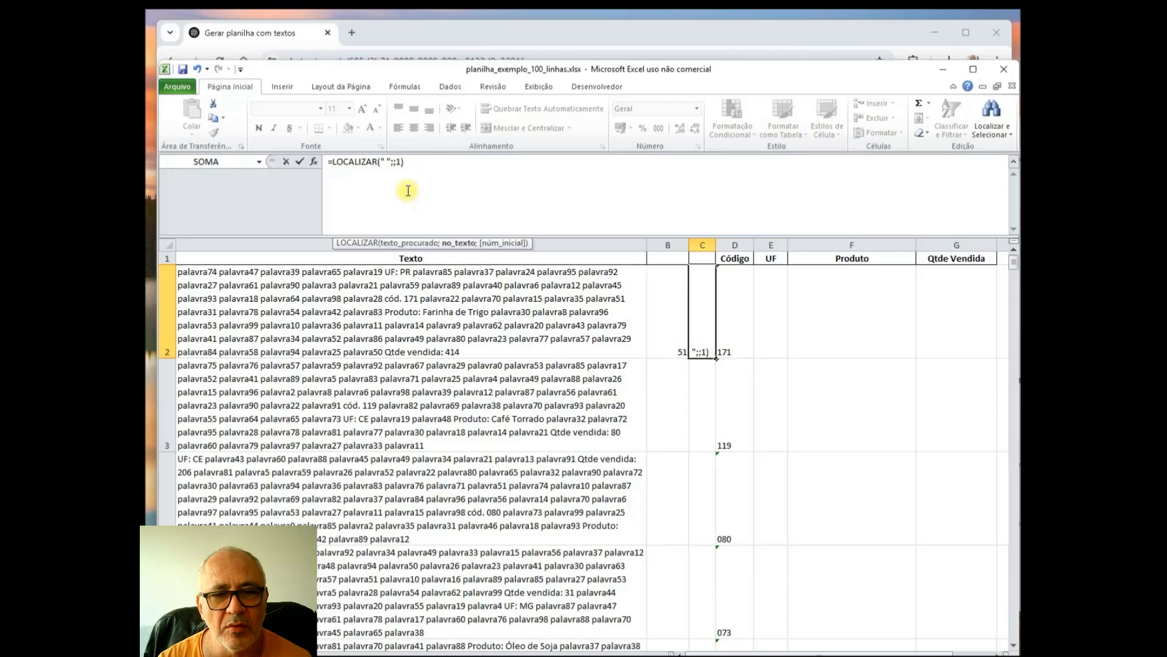
{"action": "type", "text": "A2"}
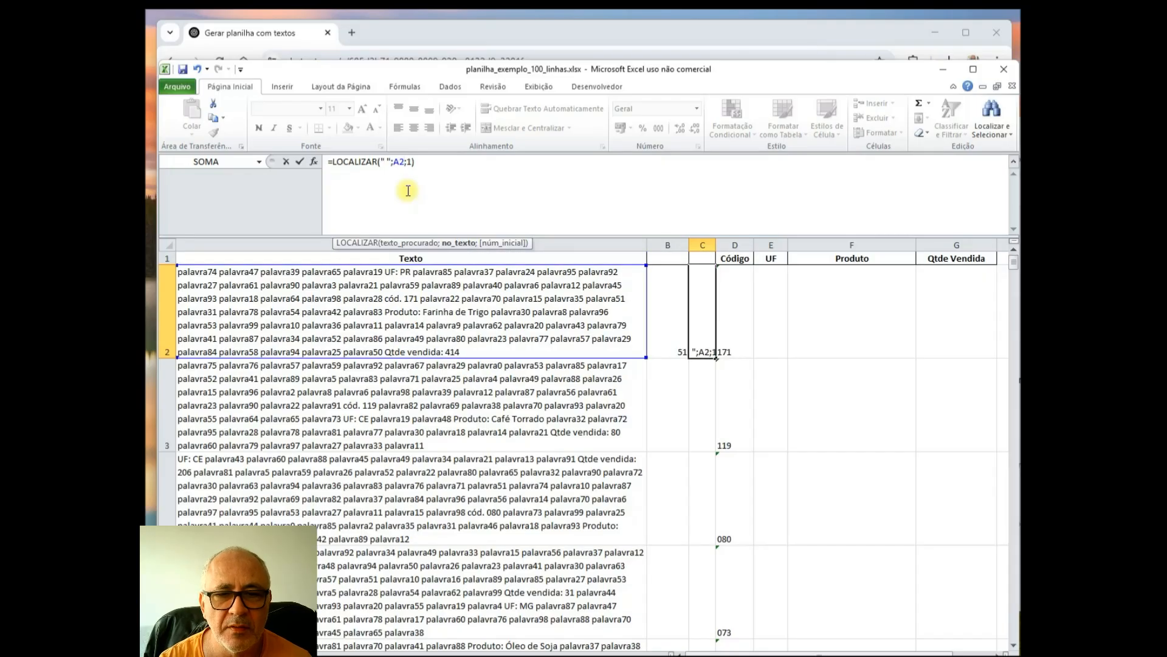
- Replace the start position in the C2 formula with cell B2, making it =LOCALIZAR(" ";A2;B2)
{"action": "key", "text": "Right"}
{"action": "key", "text": "Delete"}
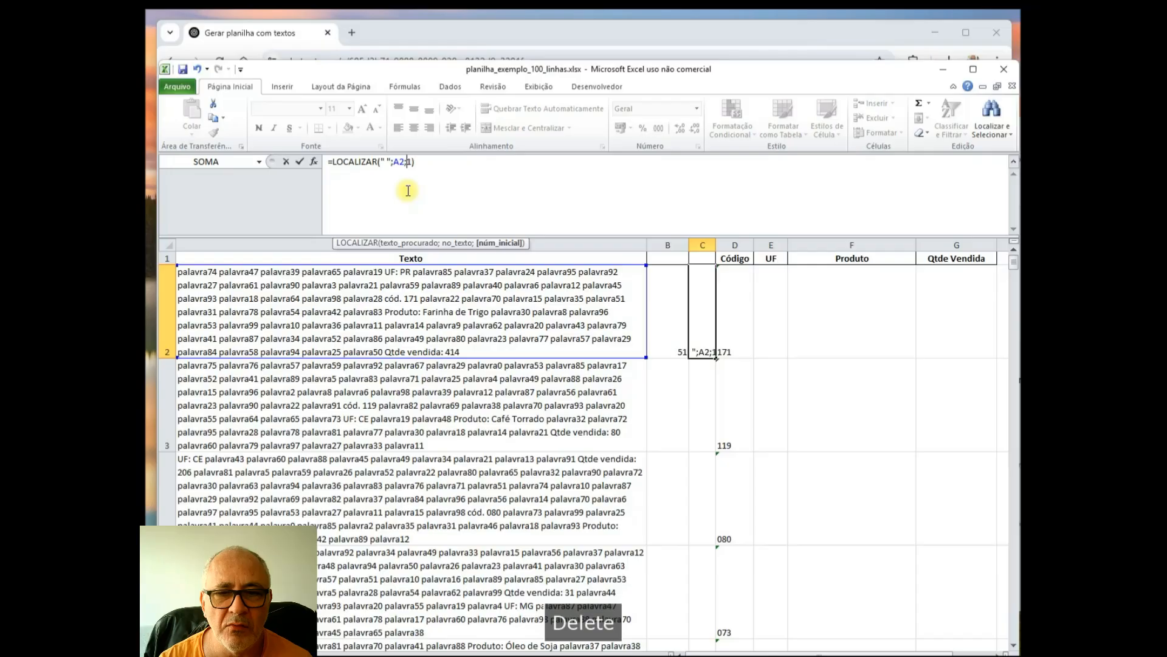
{"action": "key", "text": "Delete"}
{"action": "left_click", "coordinate": [661, 326]}
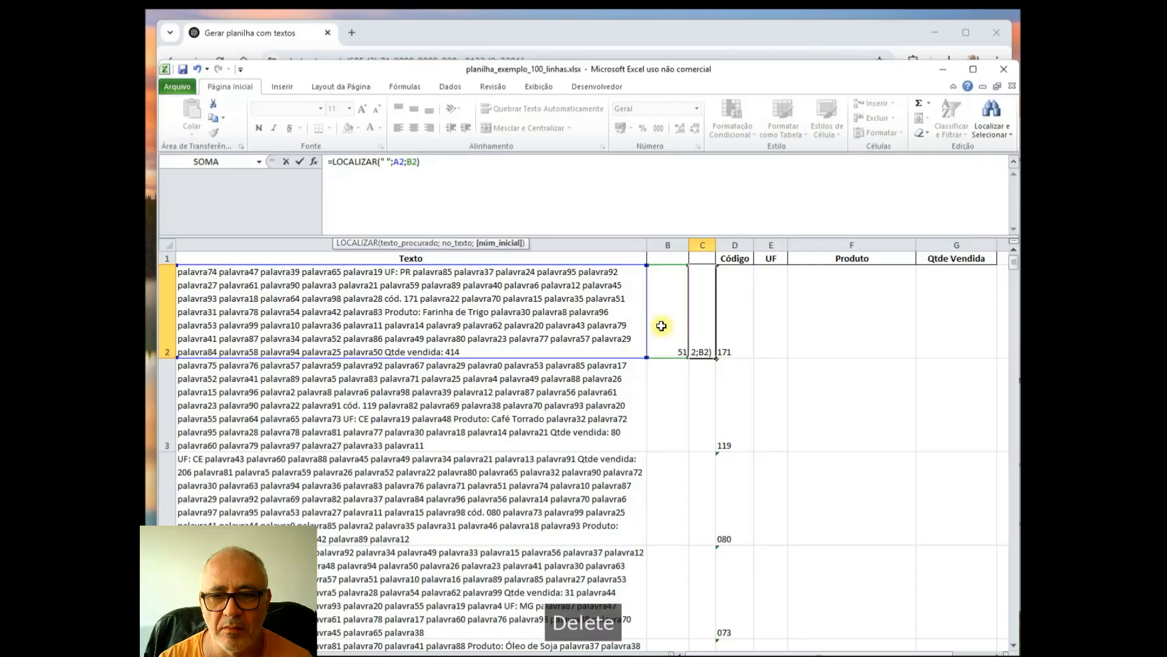
{"action": "key", "text": "Return"}
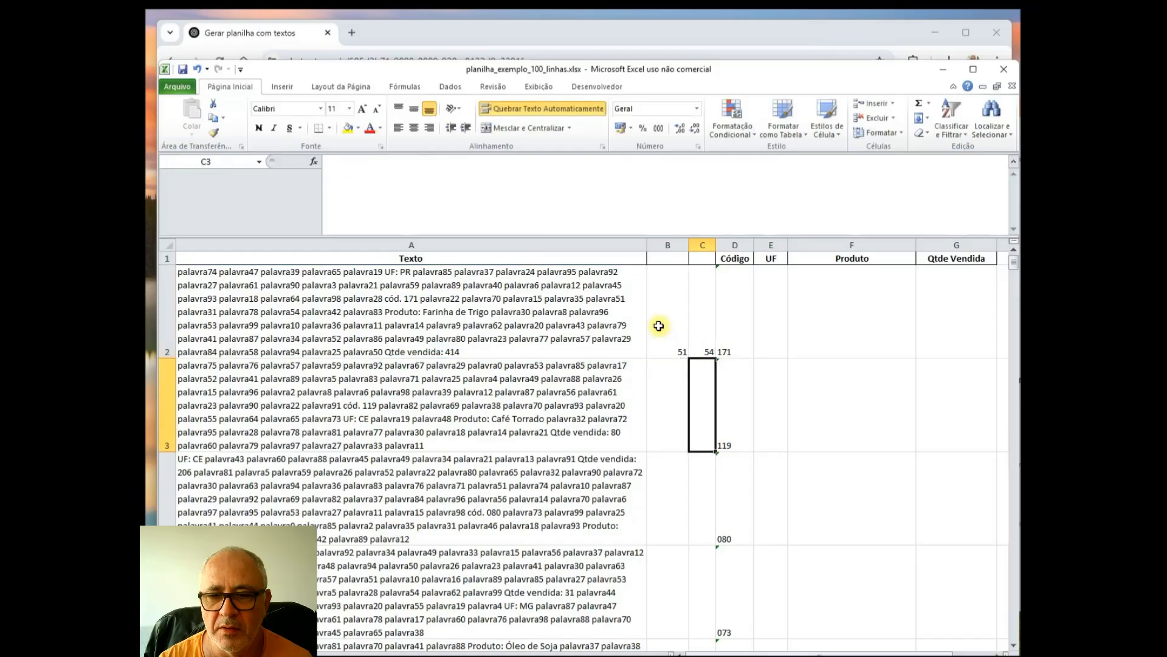
{"action": "key", "text": "Up"}
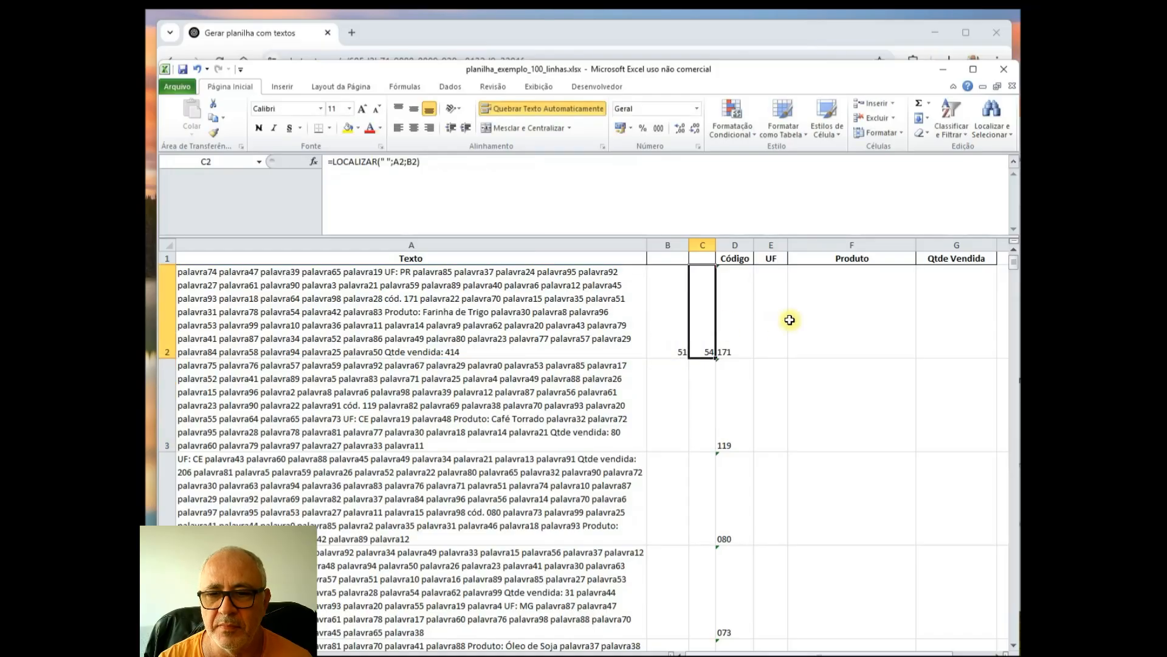
- Begin an EXT.TEXTO formula in E2 with A2 as the text and B2 as the start position
{"action": "left_click", "coordinate": [764, 329]}
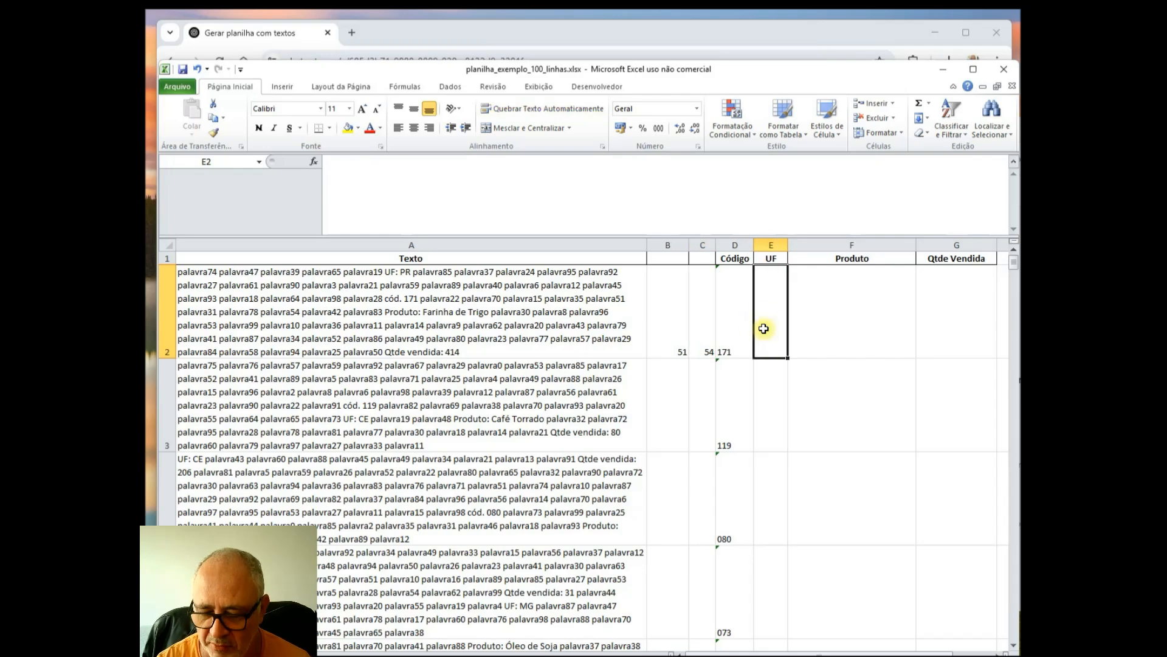
{"action": "type", "text": "=ex"}
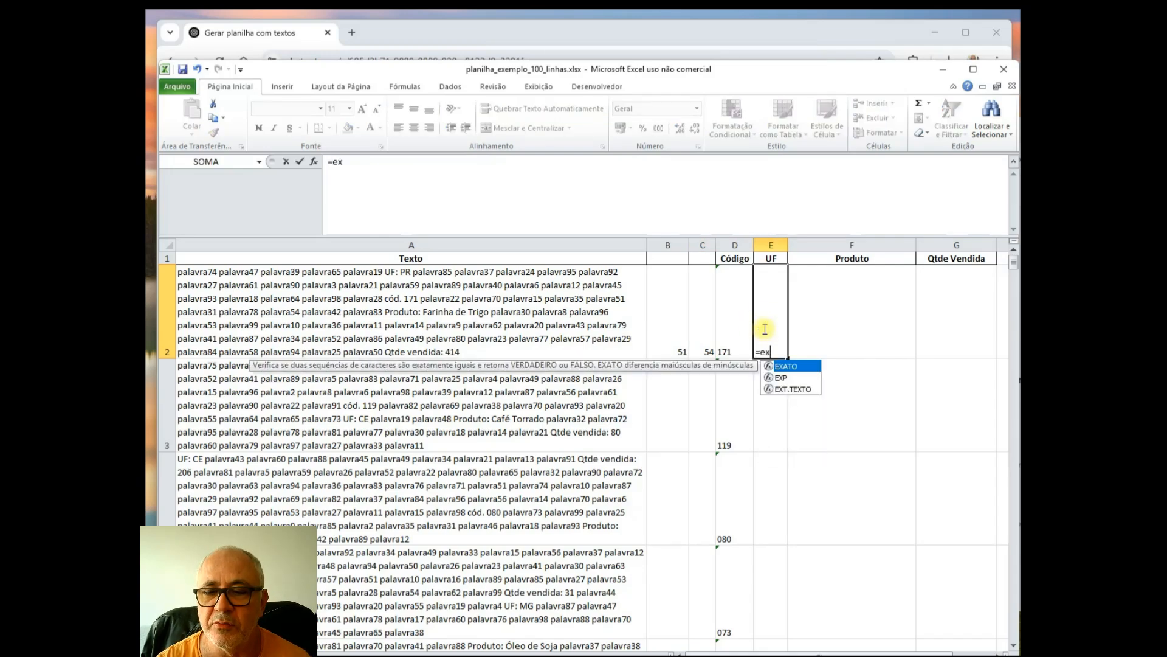
{"action": "type", "text": "t.texto("}
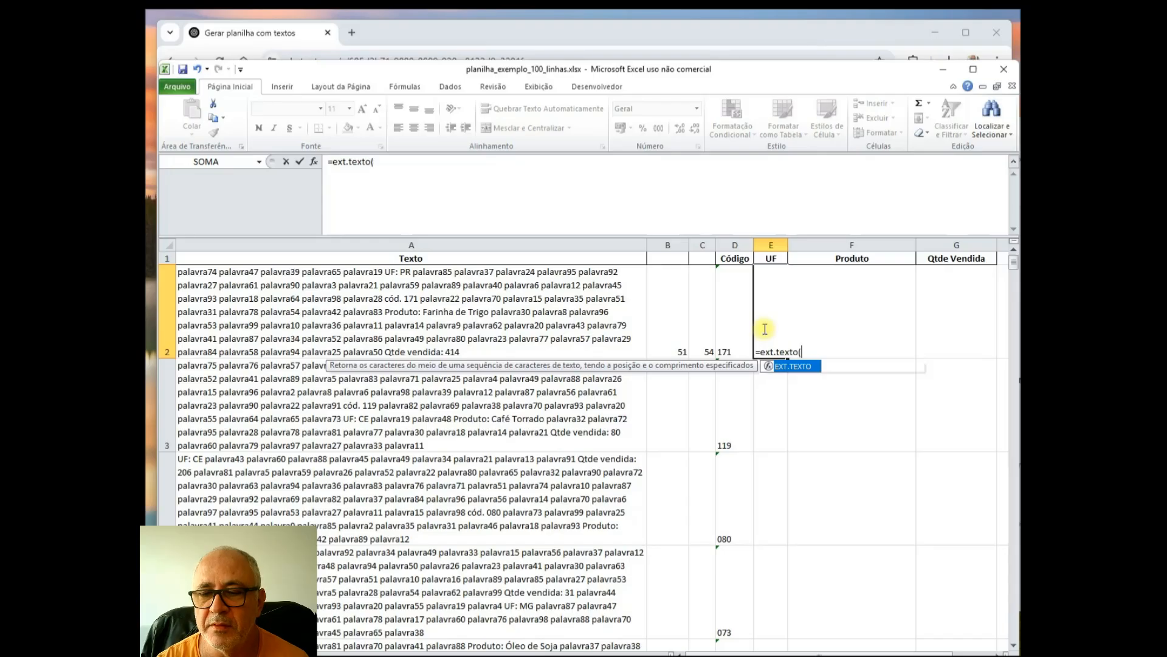
{"action": "left_click", "coordinate": [458, 324]}
{"action": "type", "text": ";"}
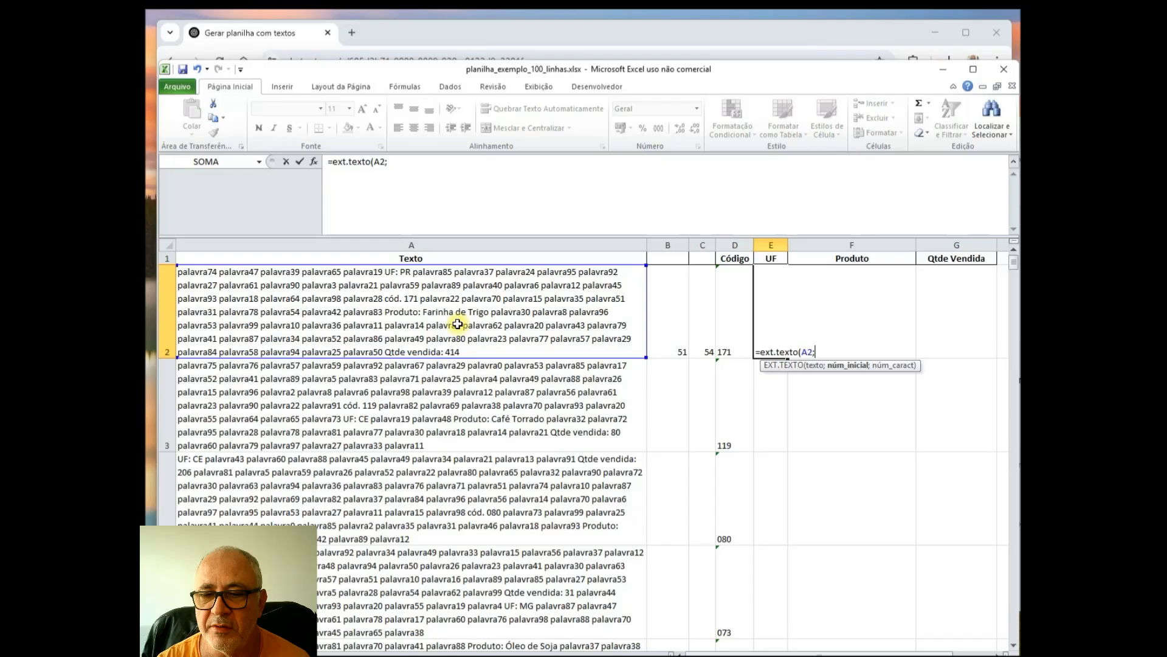
{"action": "left_click", "coordinate": [667, 341]}
{"action": "type", "text": ";"}
- Complete the E2 formula with (C2-B2) as the number of characters, making it =EXT.TEXTO(A2;B2;(C2-B2))
{"action": "left_click", "coordinate": [488, 185]}
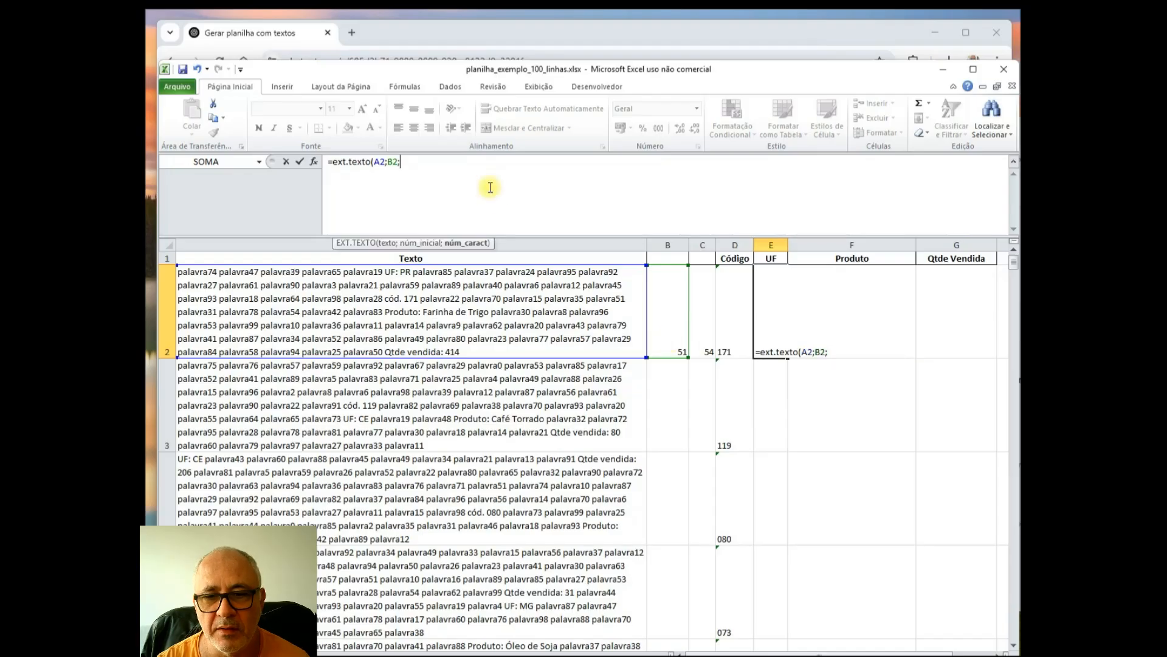
{"action": "type", "text": "("}
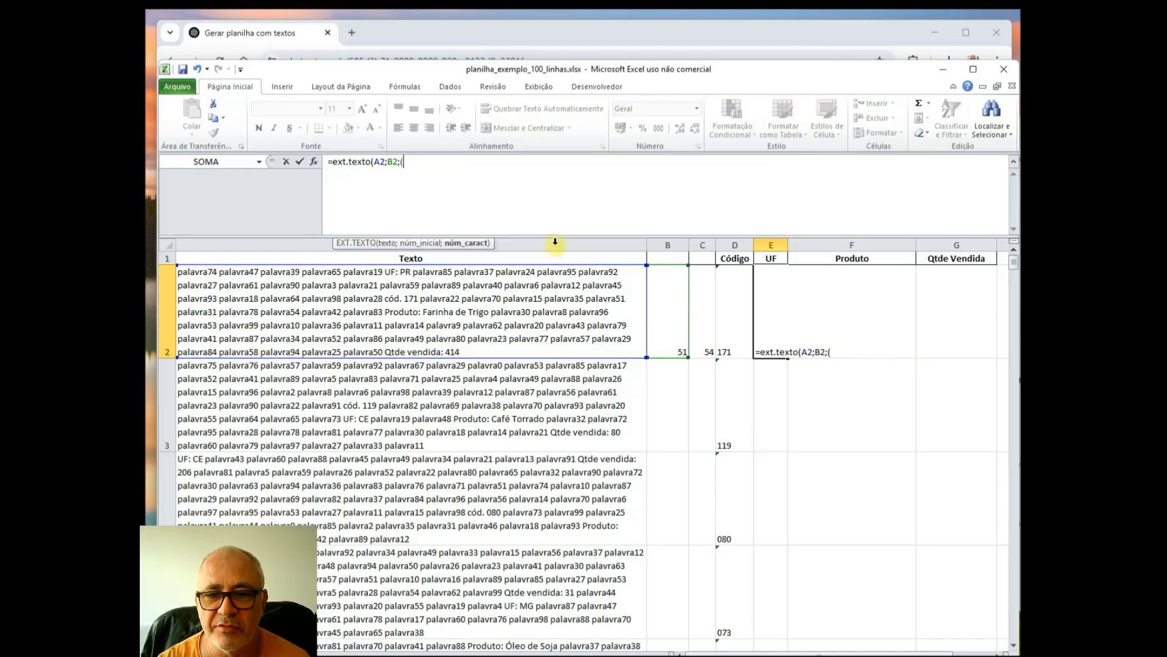
{"action": "left_click", "coordinate": [703, 336]}
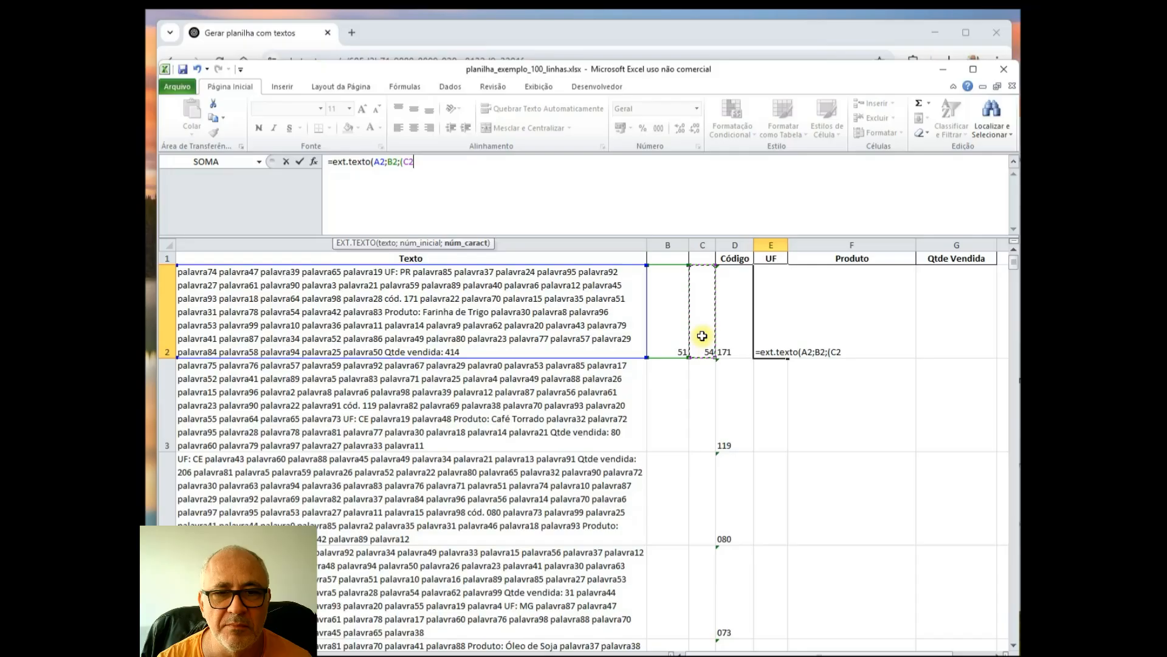
{"action": "type", "text": "-"}
{"action": "left_click", "coordinate": [673, 335]}
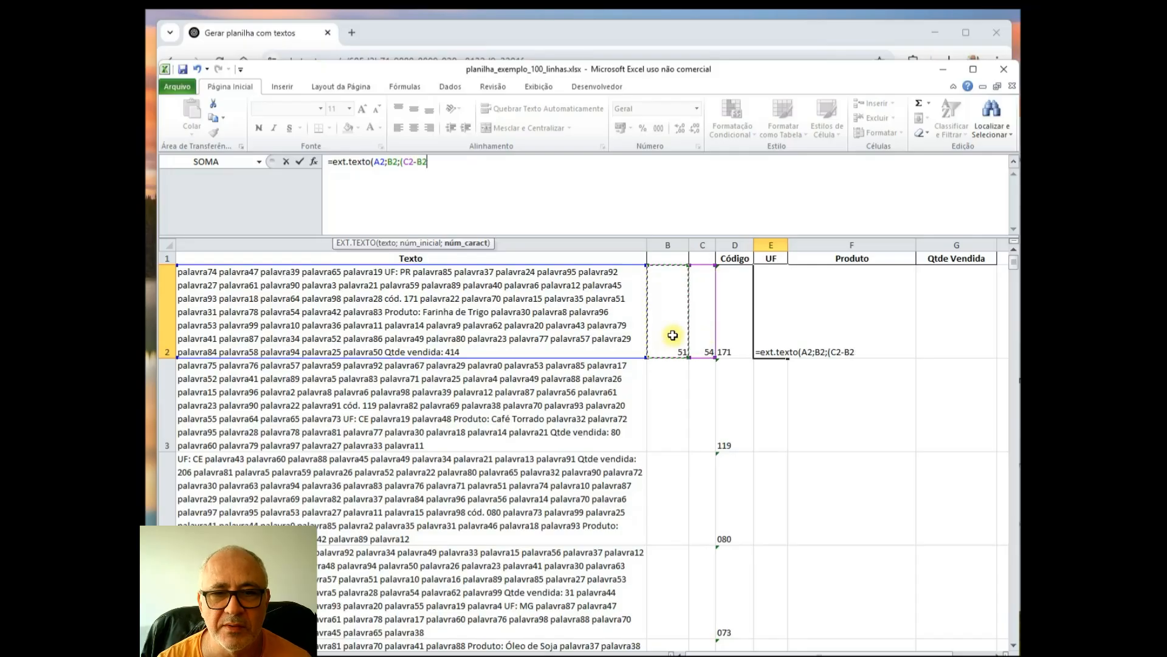
{"action": "type", "text": "))"}
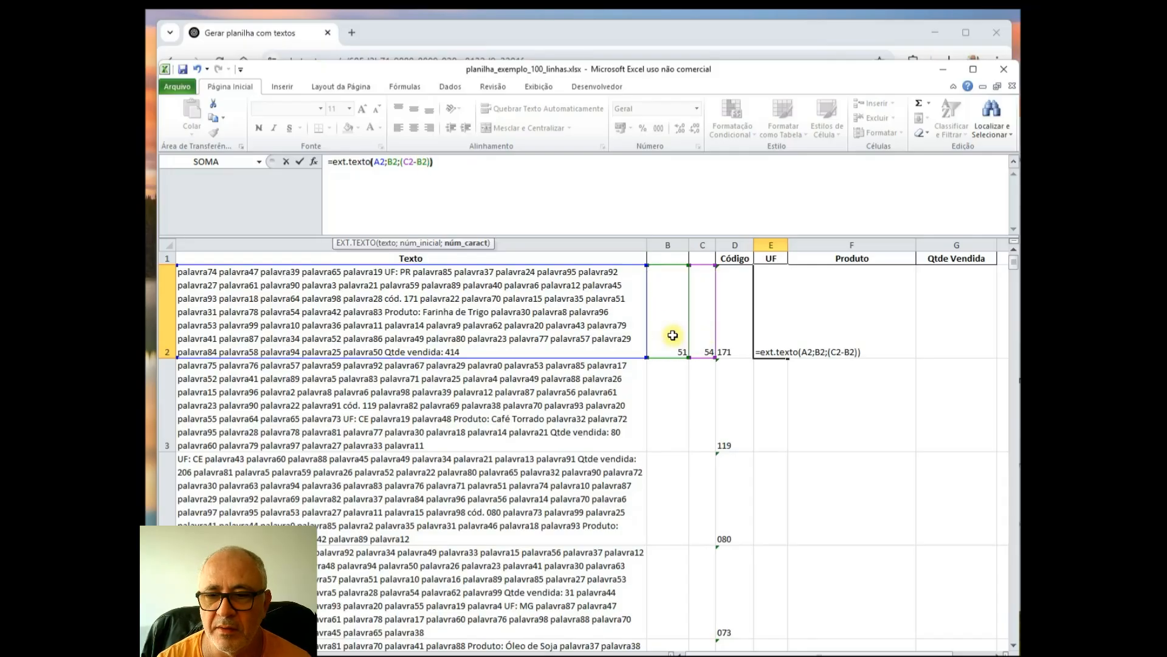
{"action": "key", "text": "Return"}
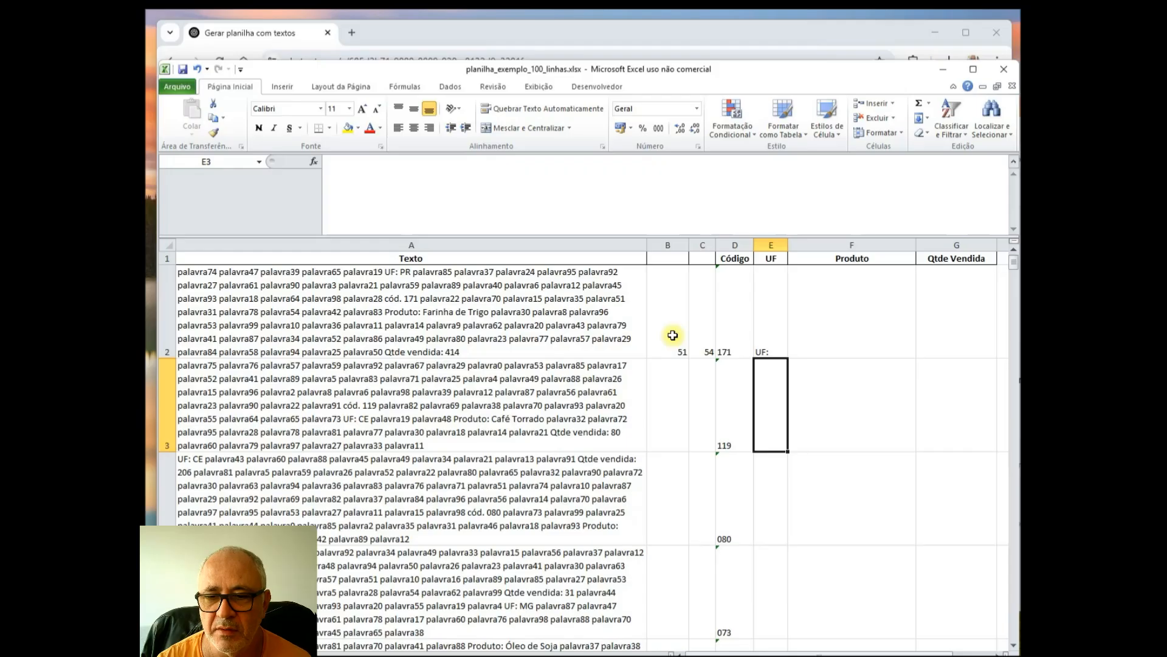
{"action": "key", "text": "Up"}
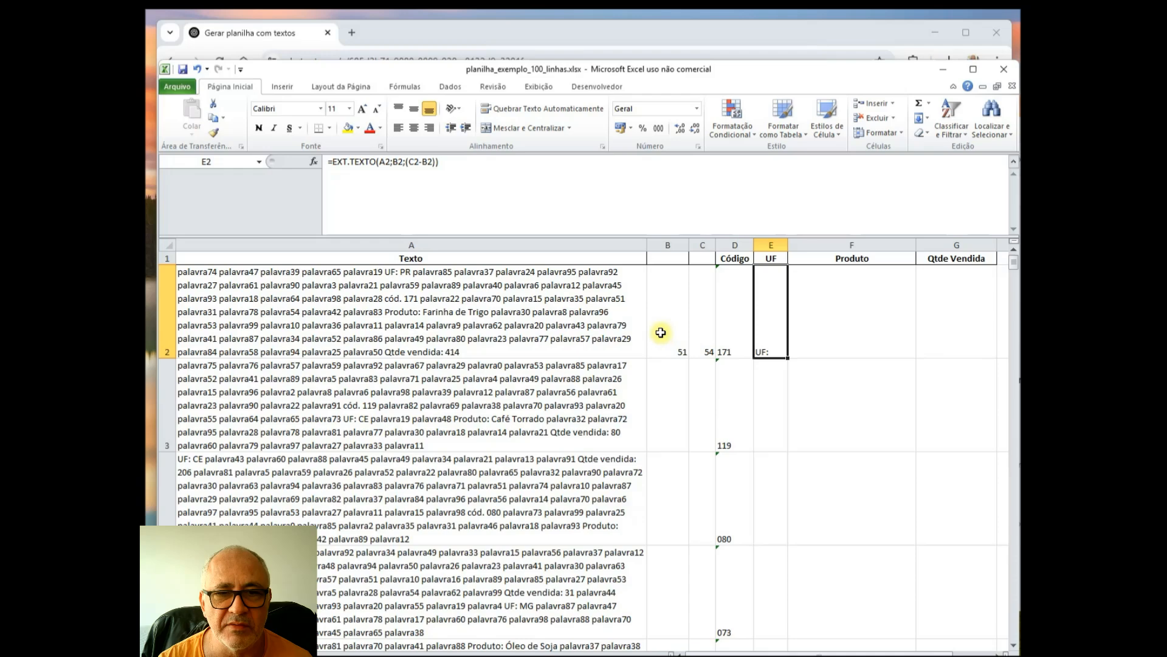
- Add 4 to the start position in the E2 formula, making it =EXT.TEXTO(A2;B2+4;(C2-B2))
{"action": "left_click", "coordinate": [403, 162]}
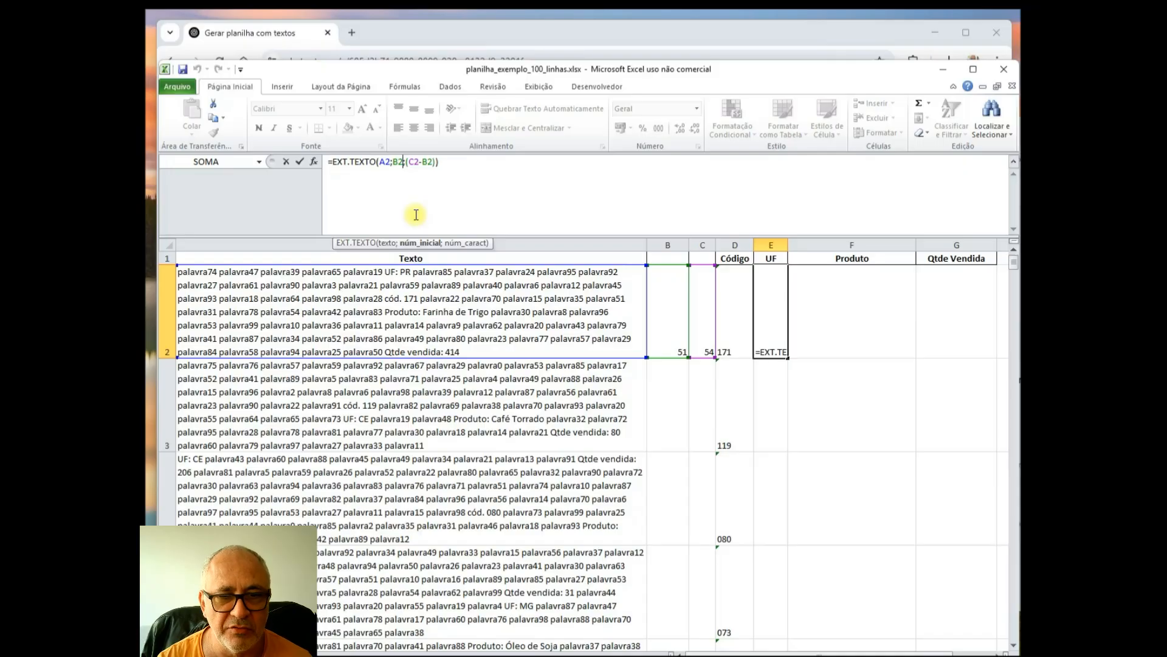
{"action": "type", "text": "+4"}
{"action": "key", "text": "Return"}
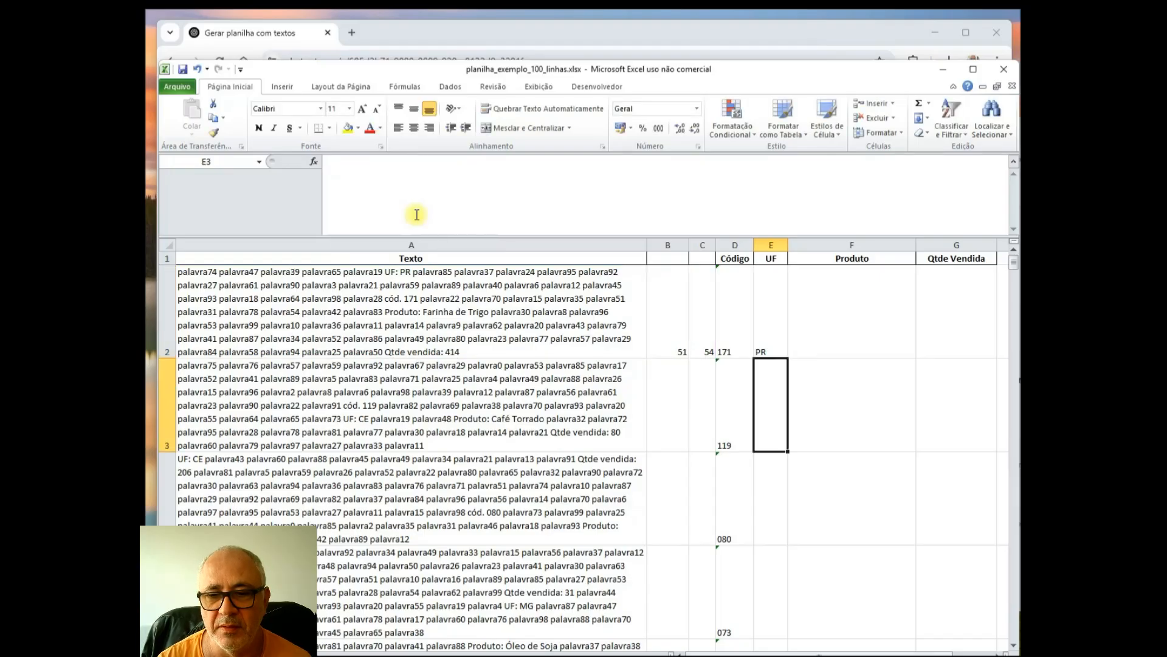
{"action": "key", "text": "Up"}
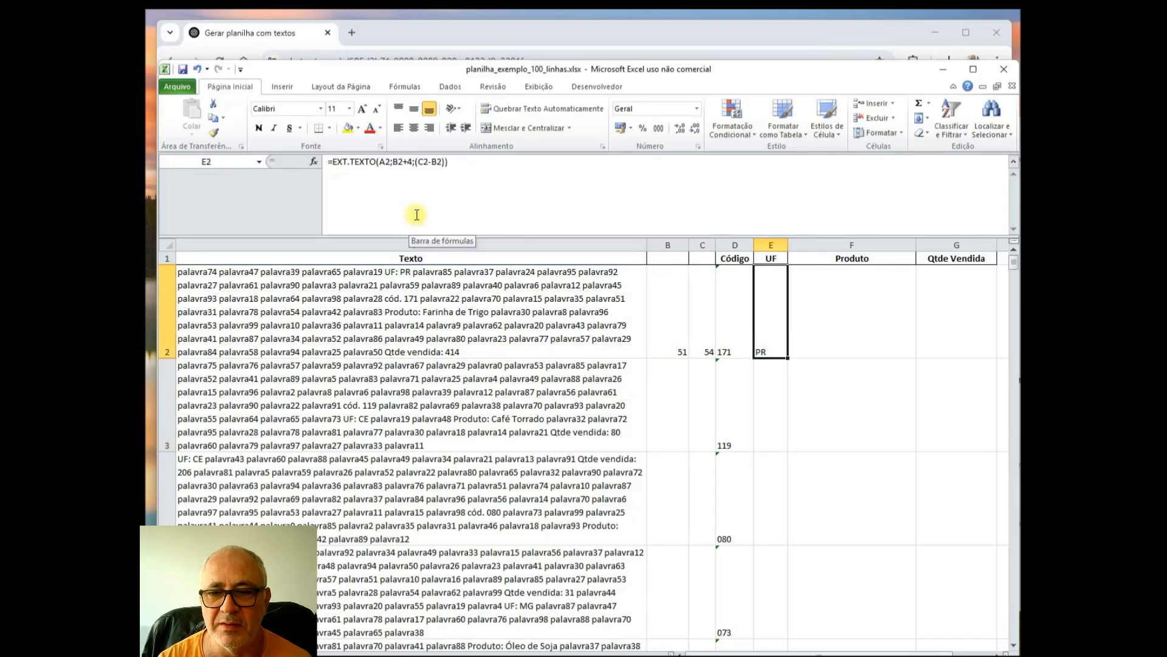
- Fill the E2 formula and the helper formulas in B2:C2 down all data rows and check the extracted UF values
{"action": "double_click", "coordinate": [788, 357]}
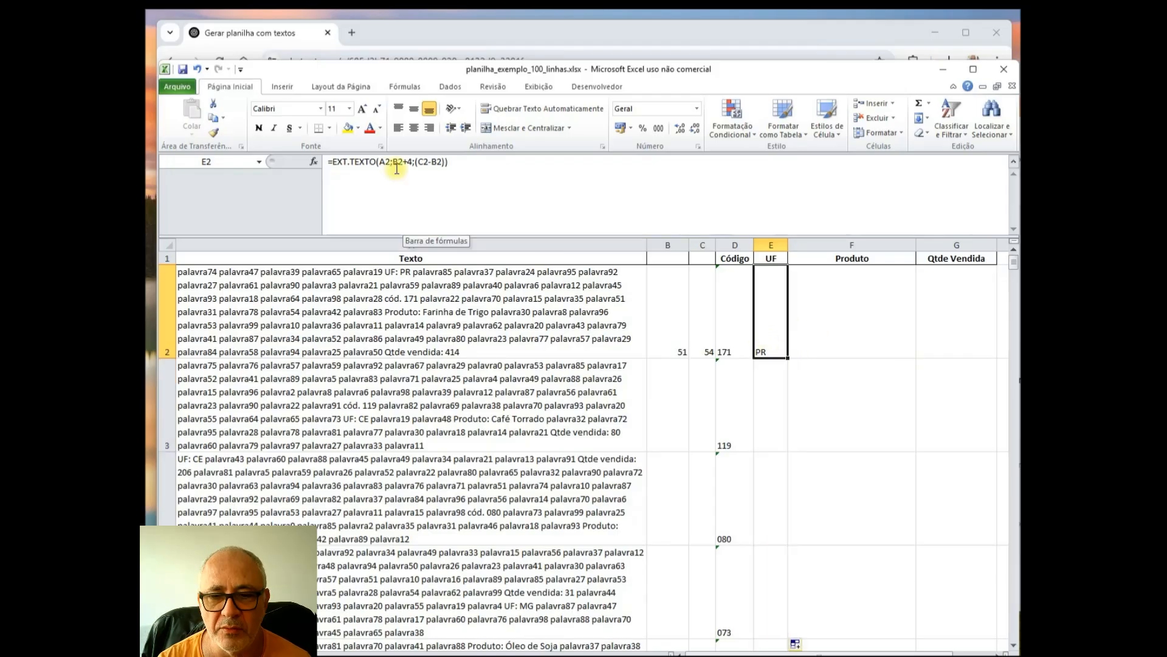
{"action": "left_click_drag", "start_coordinate": [663, 340], "coordinate": [717, 359]}
{"action": "double_click", "coordinate": [715, 358]}
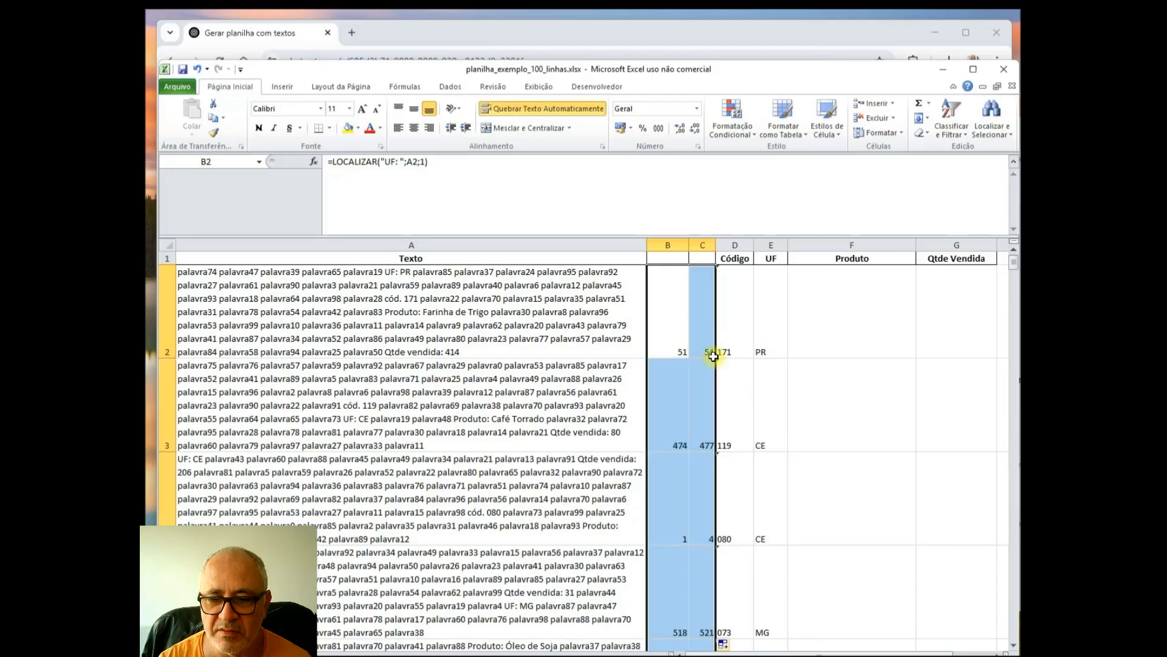
{"action": "left_click", "coordinate": [762, 416]}
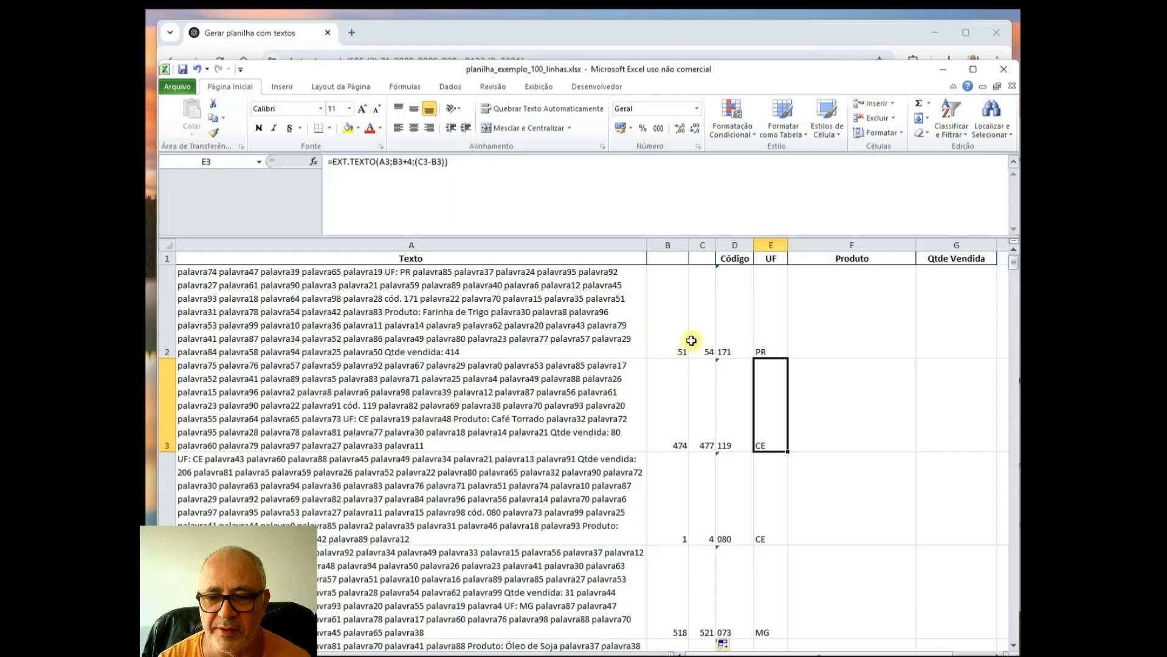
{"action": "scroll", "coordinate": [783, 421], "scroll_direction": "down", "scroll_amount": 6}
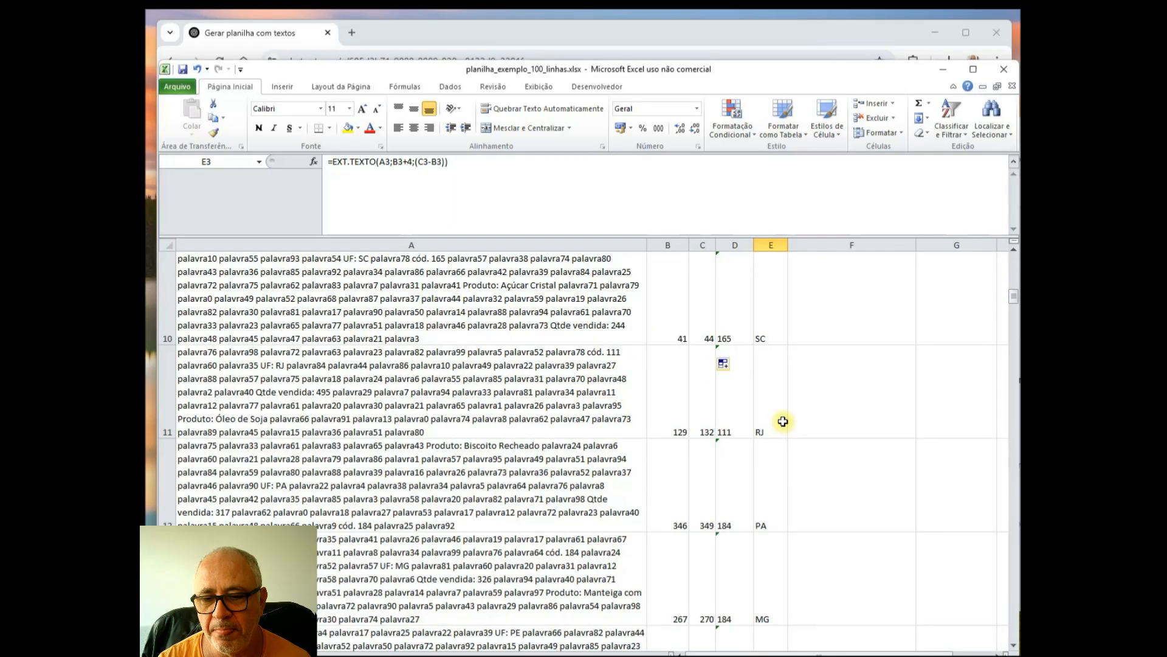
{"action": "scroll", "coordinate": [783, 421], "scroll_direction": "down", "scroll_amount": 9}
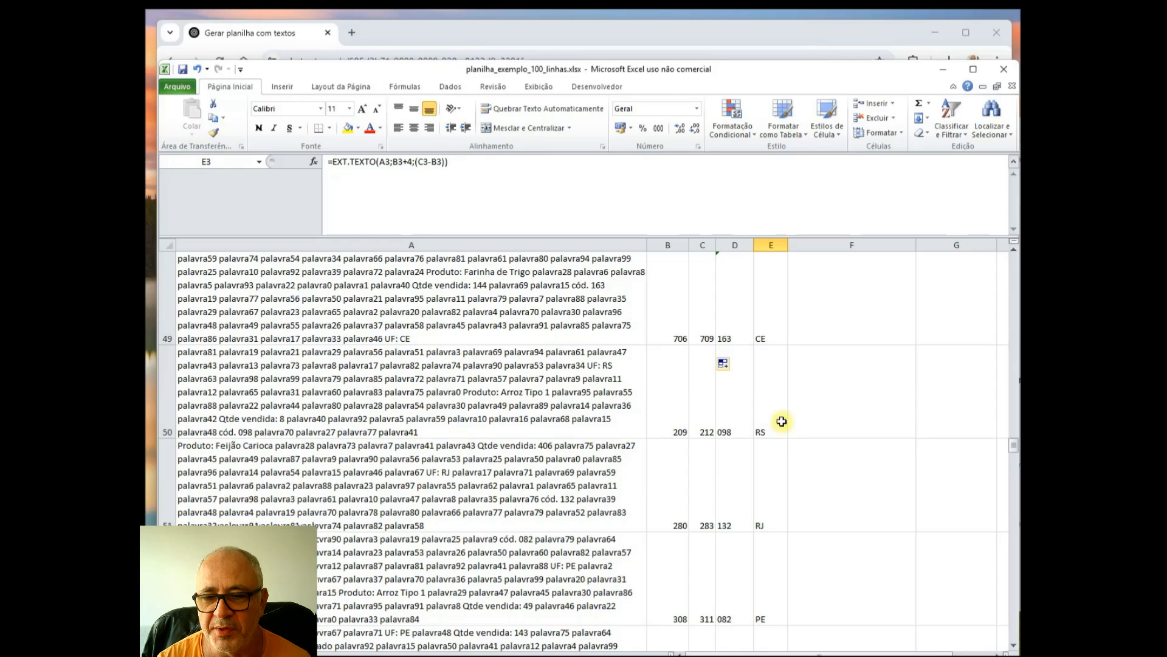
{"action": "scroll", "coordinate": [781, 419], "scroll_direction": "up", "scroll_amount": 15}
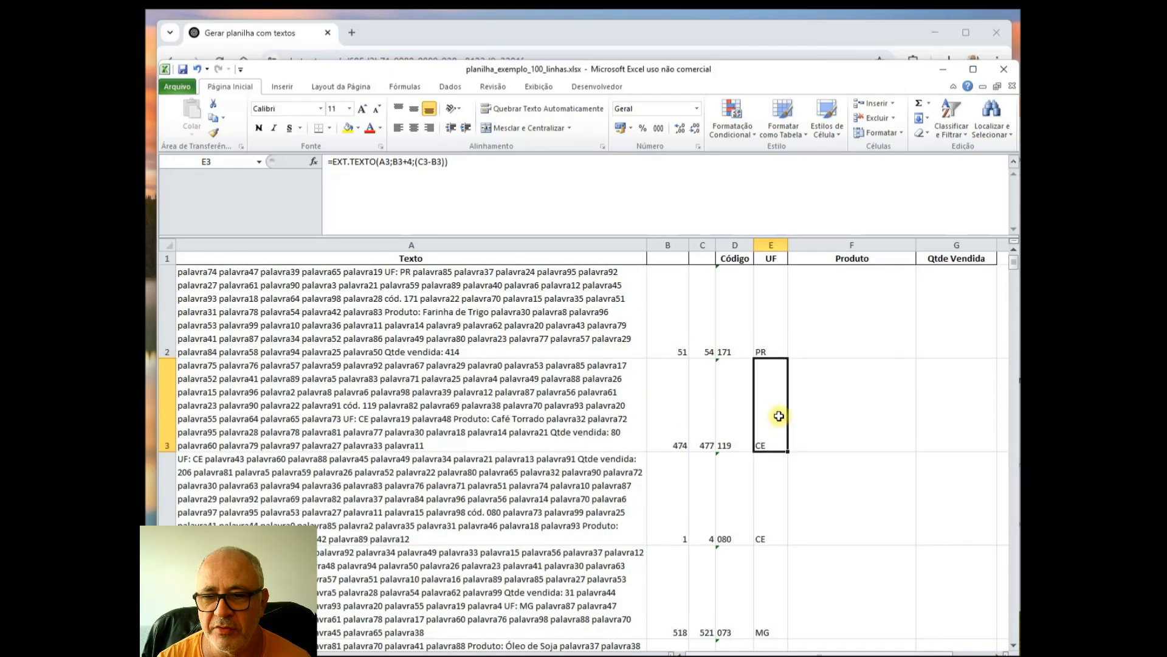